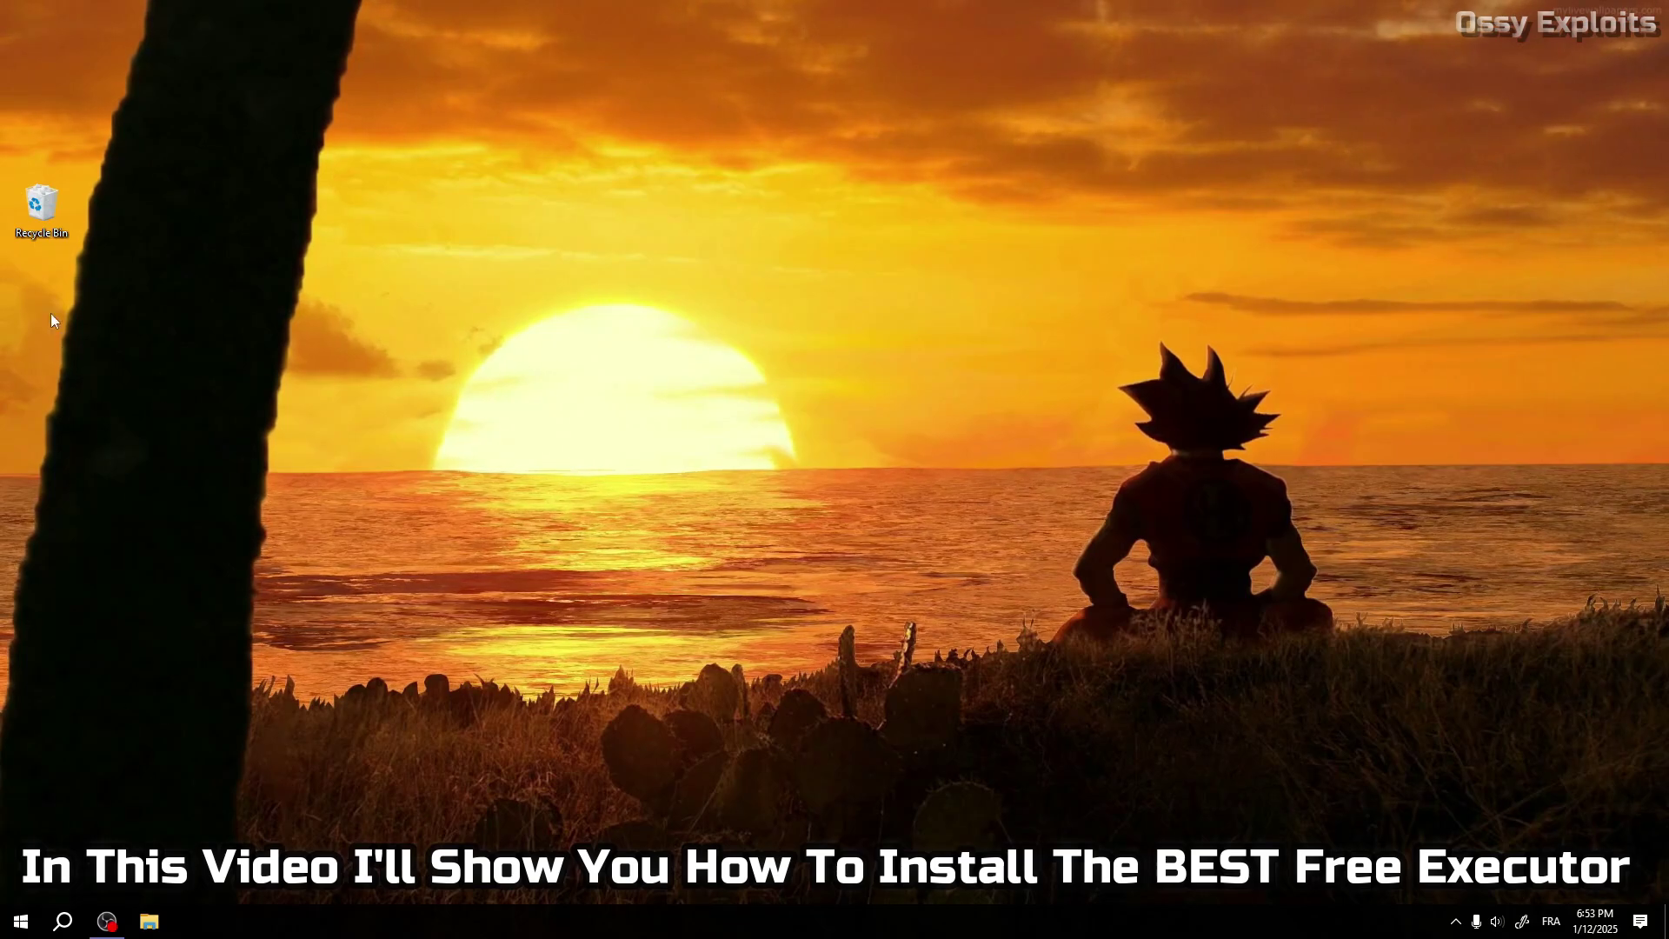
Start a taskbar search for 'virus' from the Windows 10 desktop.
{"action": "left_click_drag", "start_coordinate": [35, 242], "coordinate": [1058, 670]}
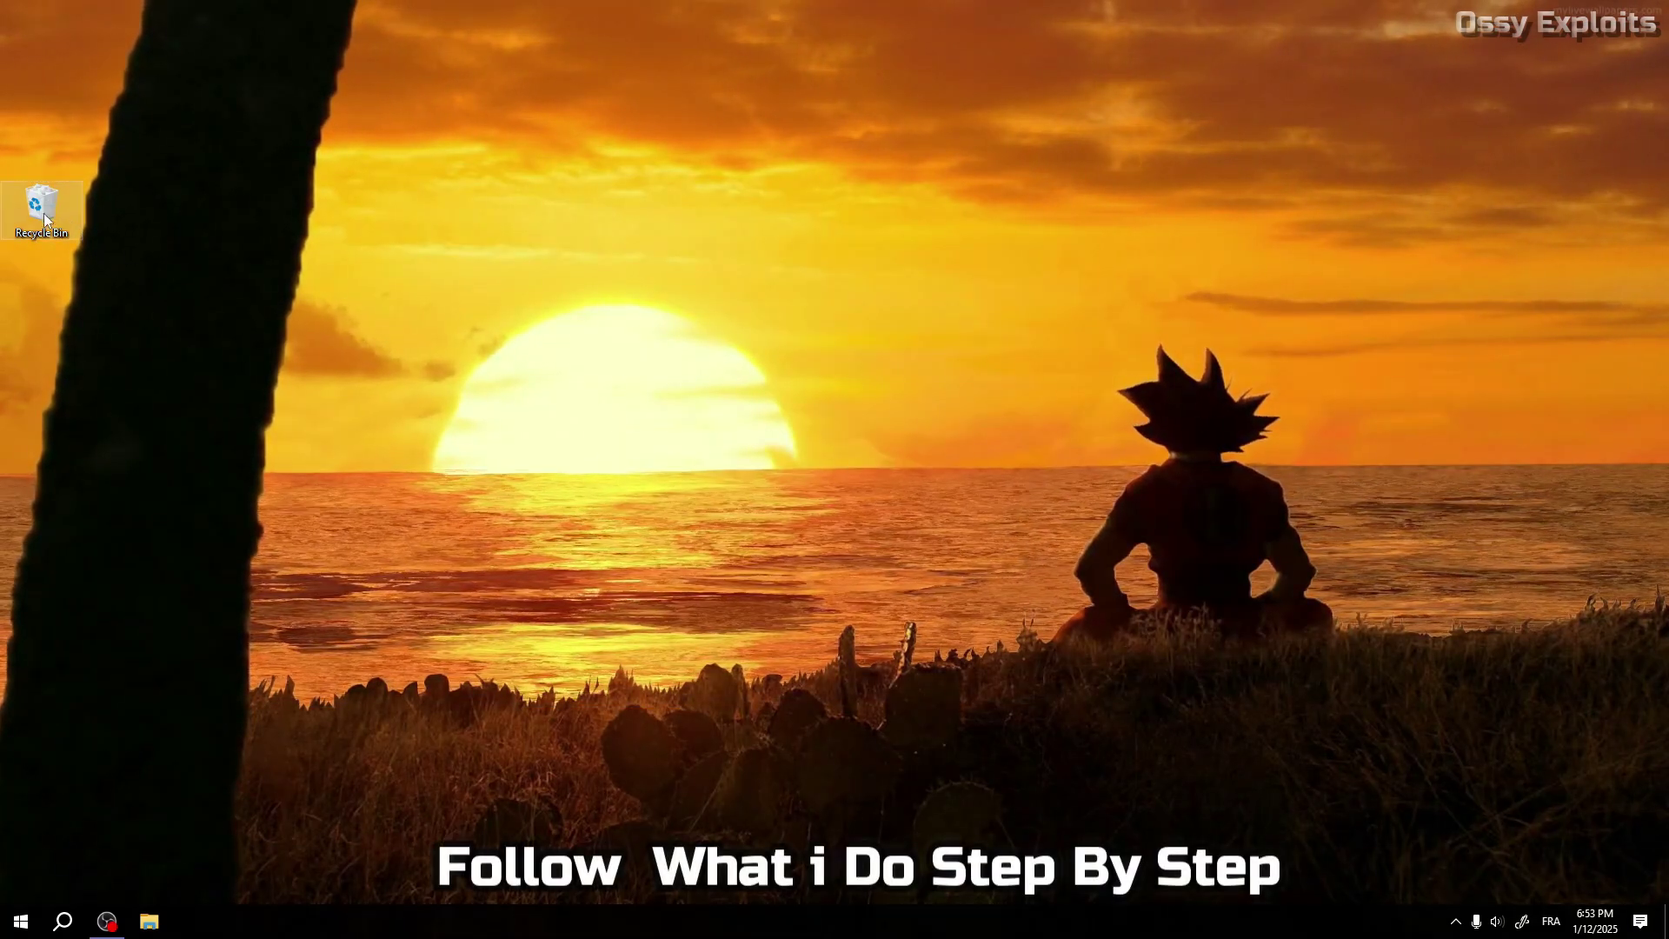
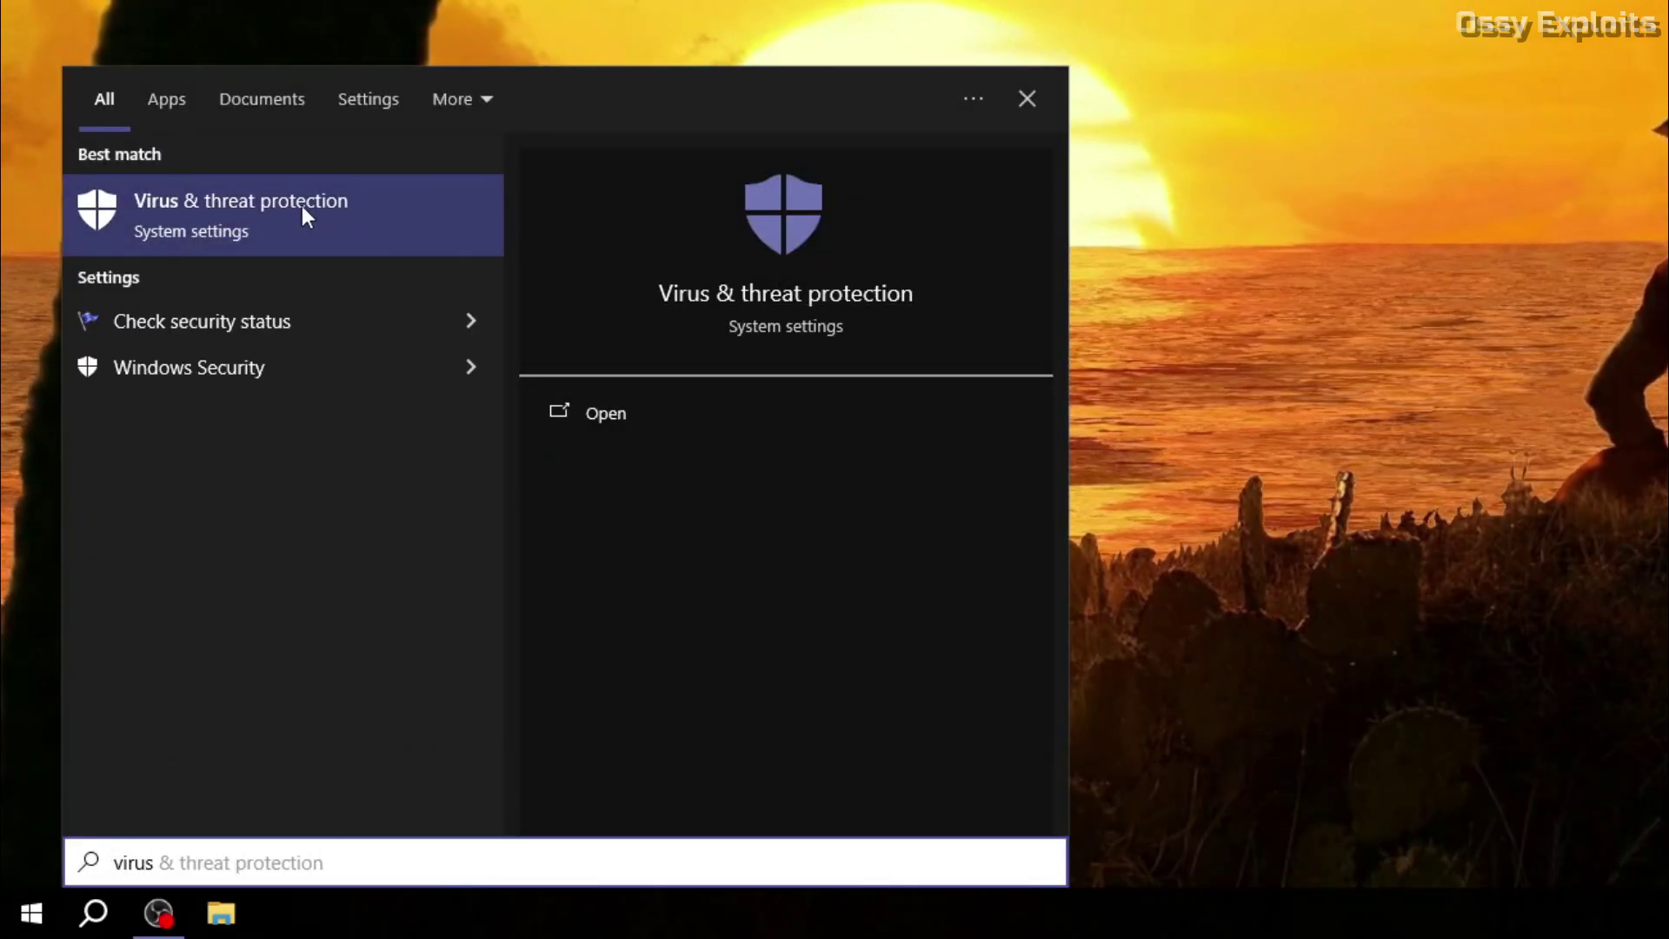
Open the 'Virus & threat protection' page in Windows Security from the 'virus' search results.
{"action": "left_click", "coordinate": [267, 230]}
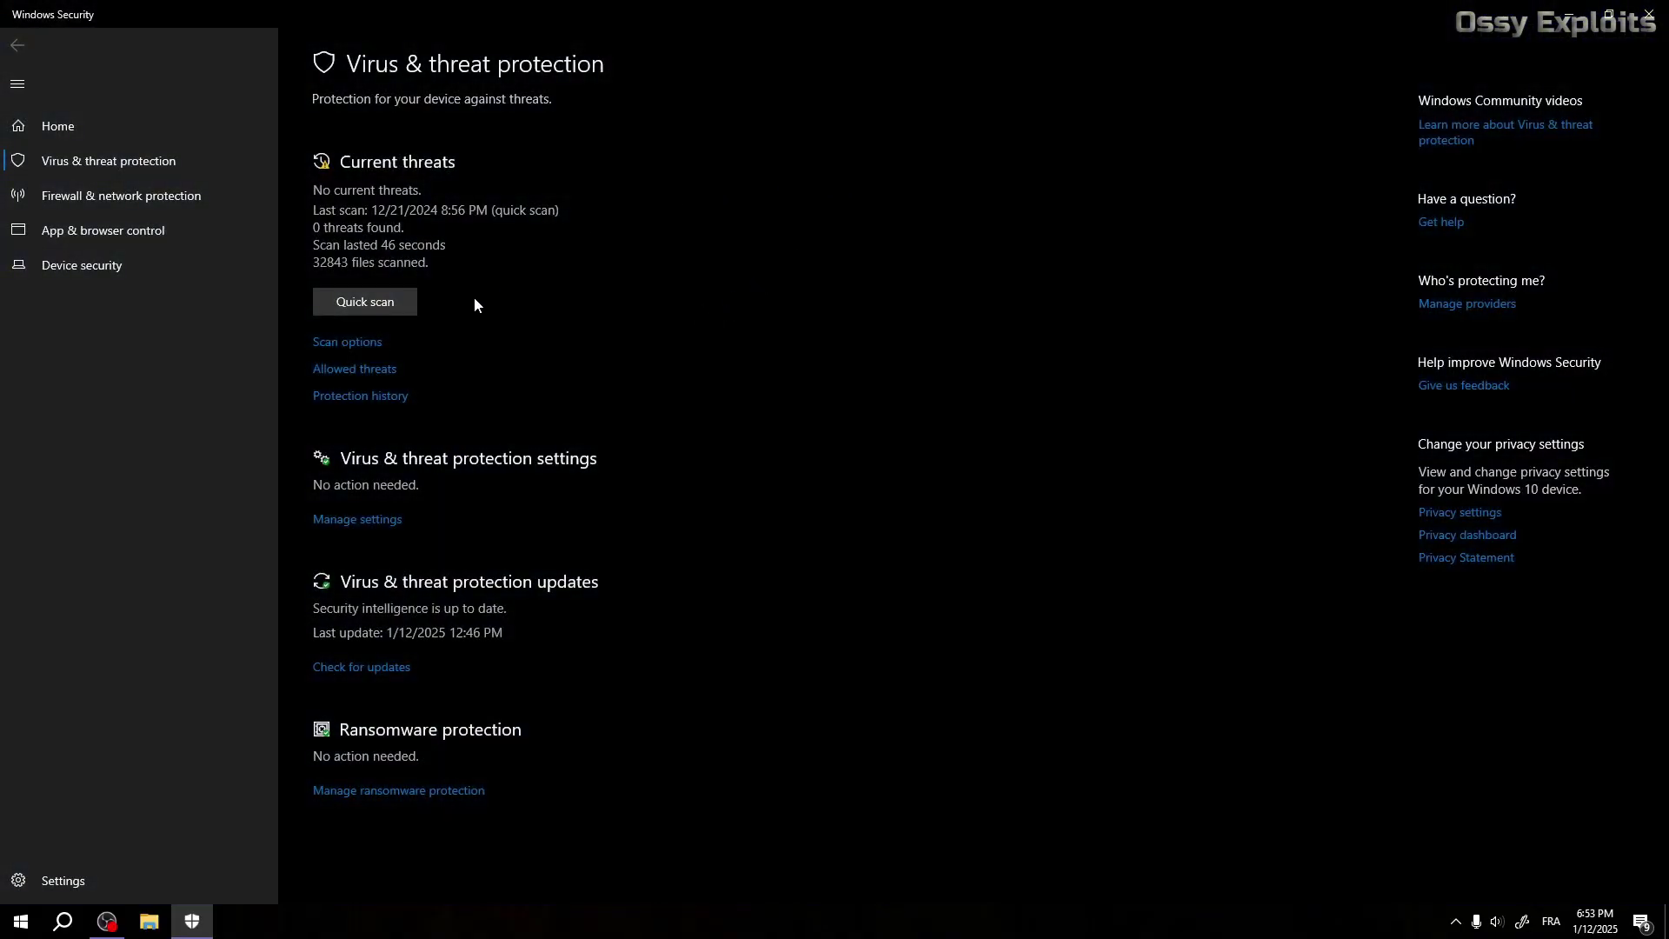
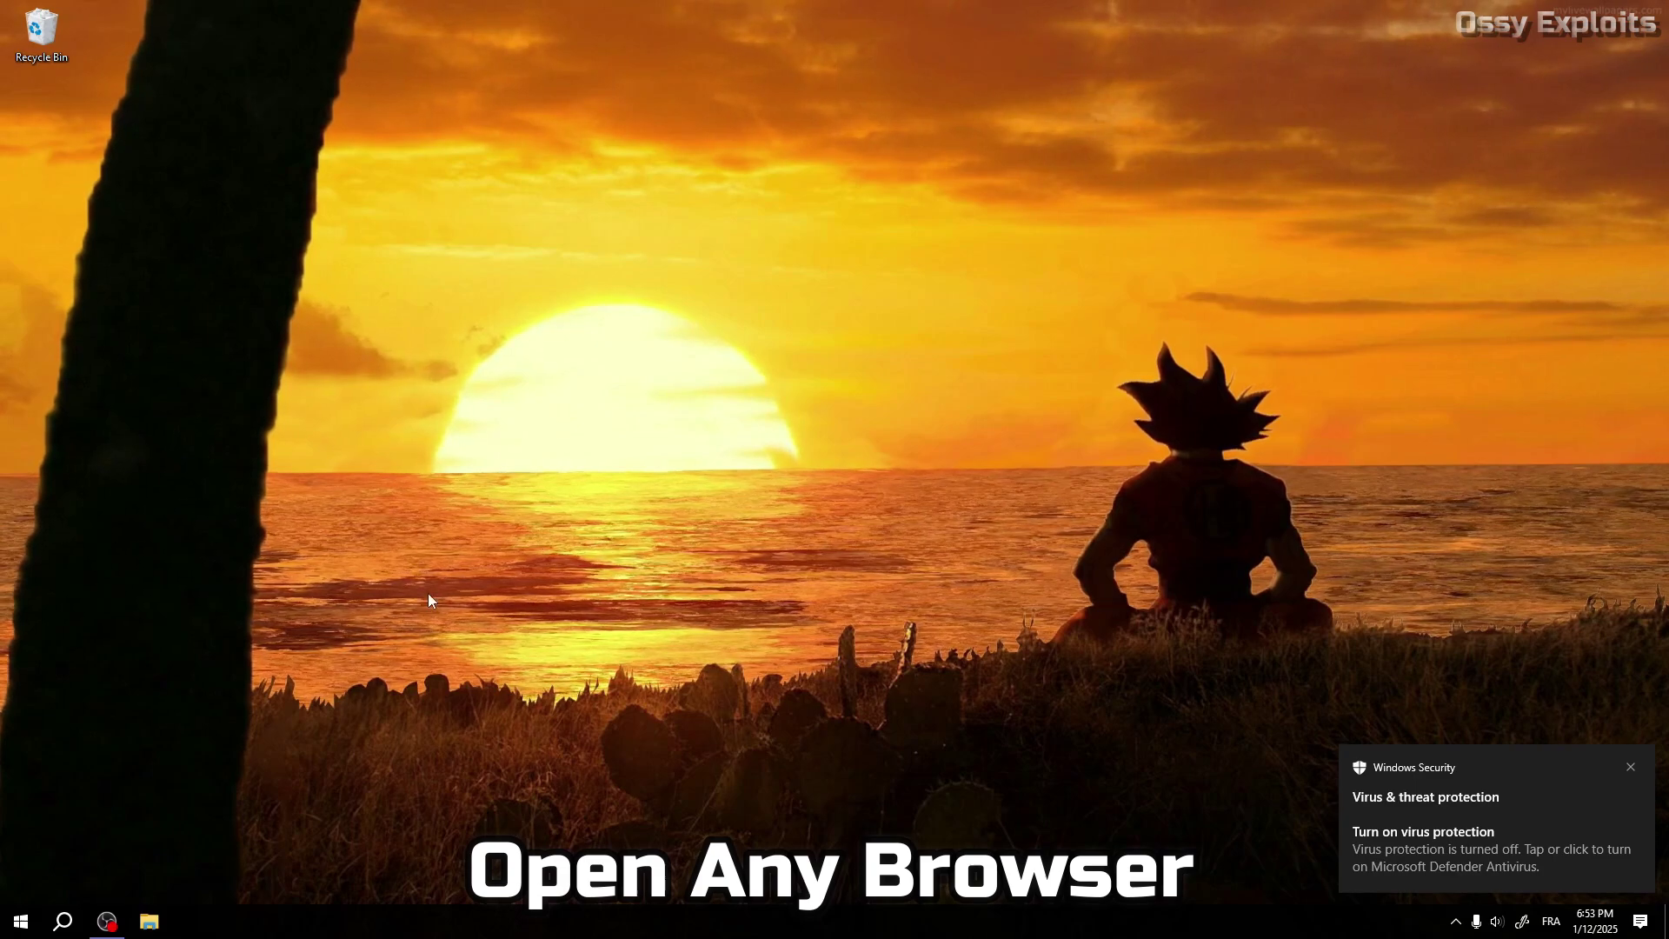
Launch Chrome and load the rekonise.com/roblox-swift-executor-42tzo unlock page from the pasted link.
{"action": "key", "text": "super"}
{"action": "type", "text": "chrome"}
{"action": "key", "text": "Return"}
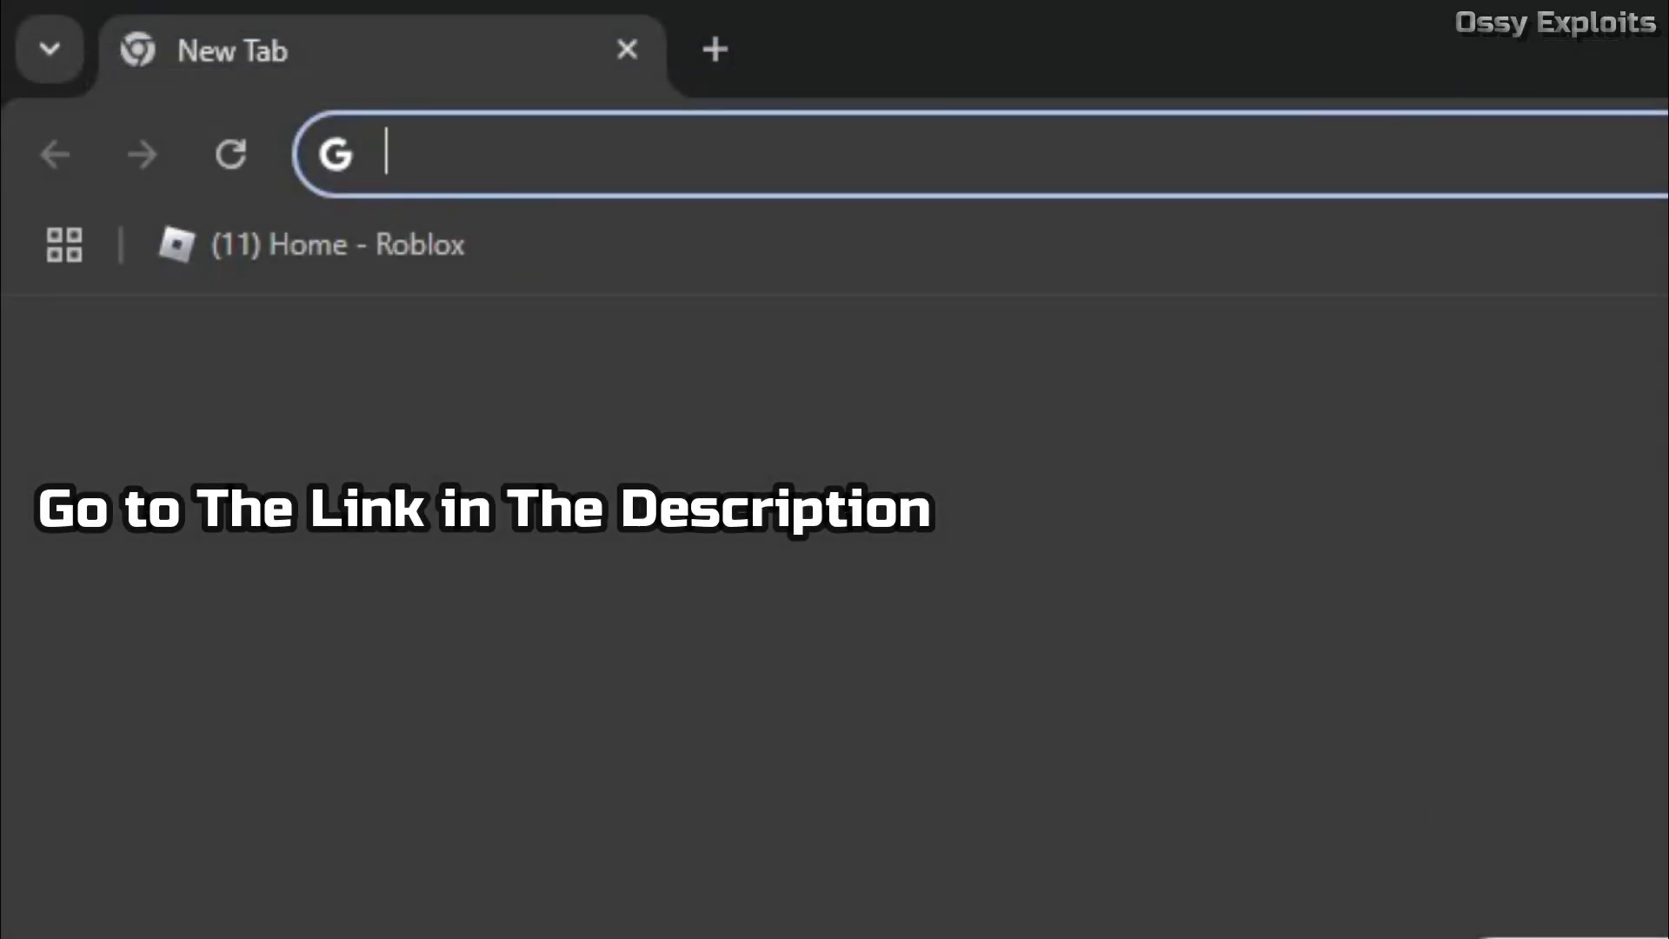
{"action": "type", "text": "https://rekonise.com/roblox-swift-executor-42tzo"}
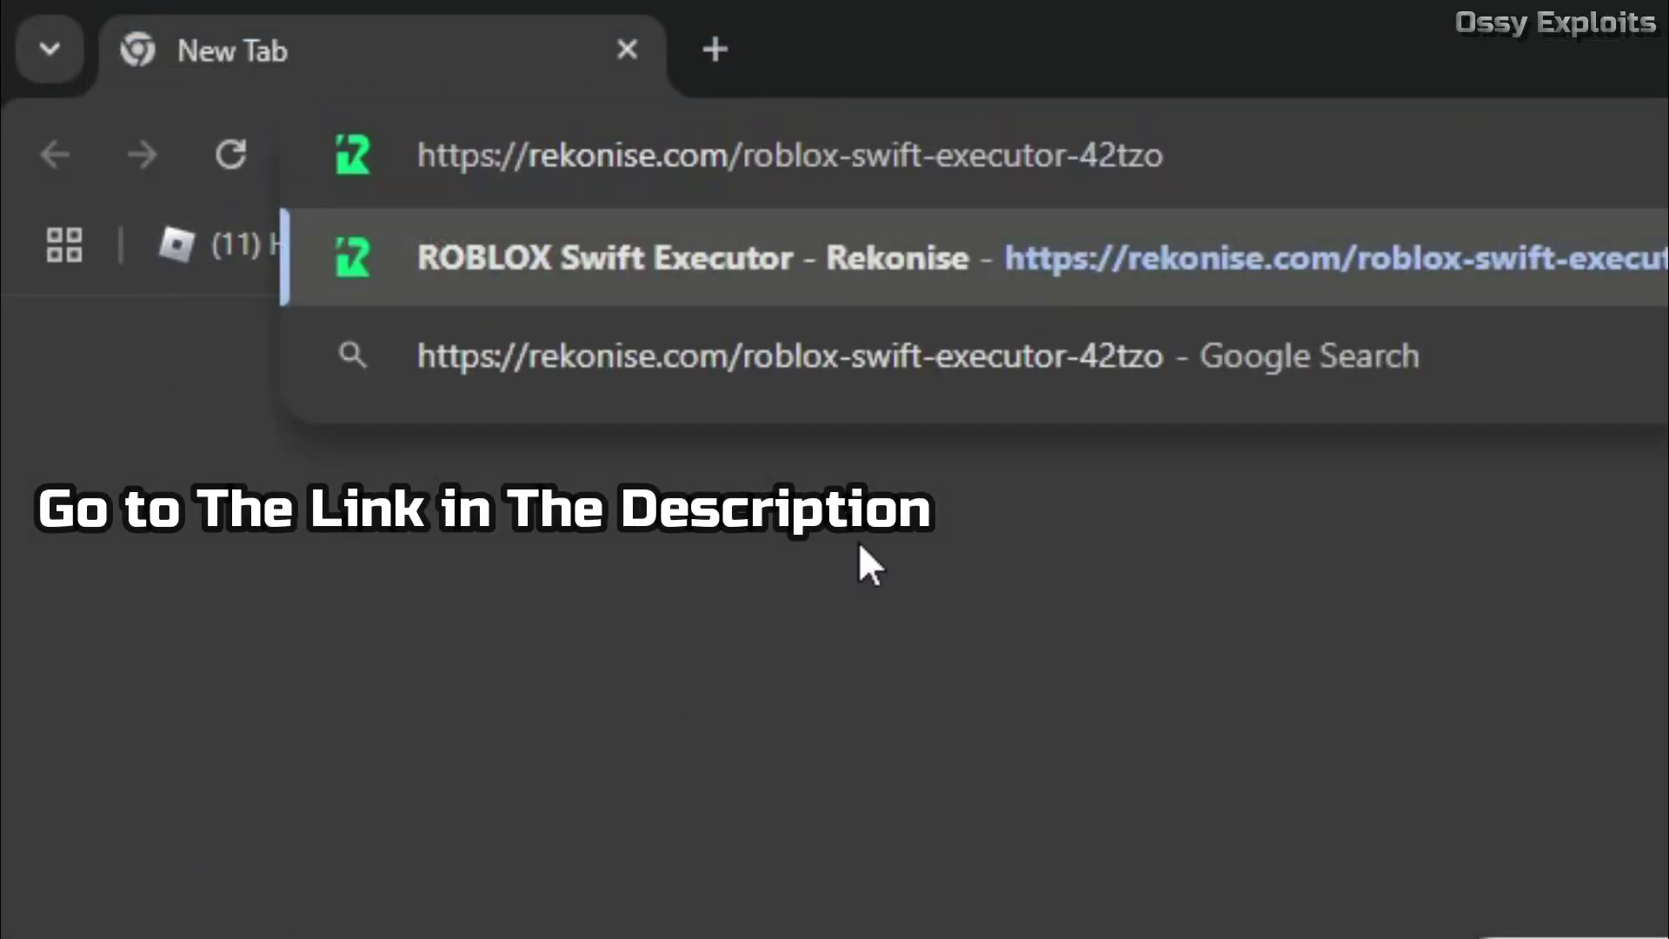
{"action": "left_click_drag", "start_coordinate": [1257, 167], "coordinate": [331, 200]}
{"action": "left_click", "coordinate": [197, 872]}
{"action": "left_click", "coordinate": [1284, 173]}
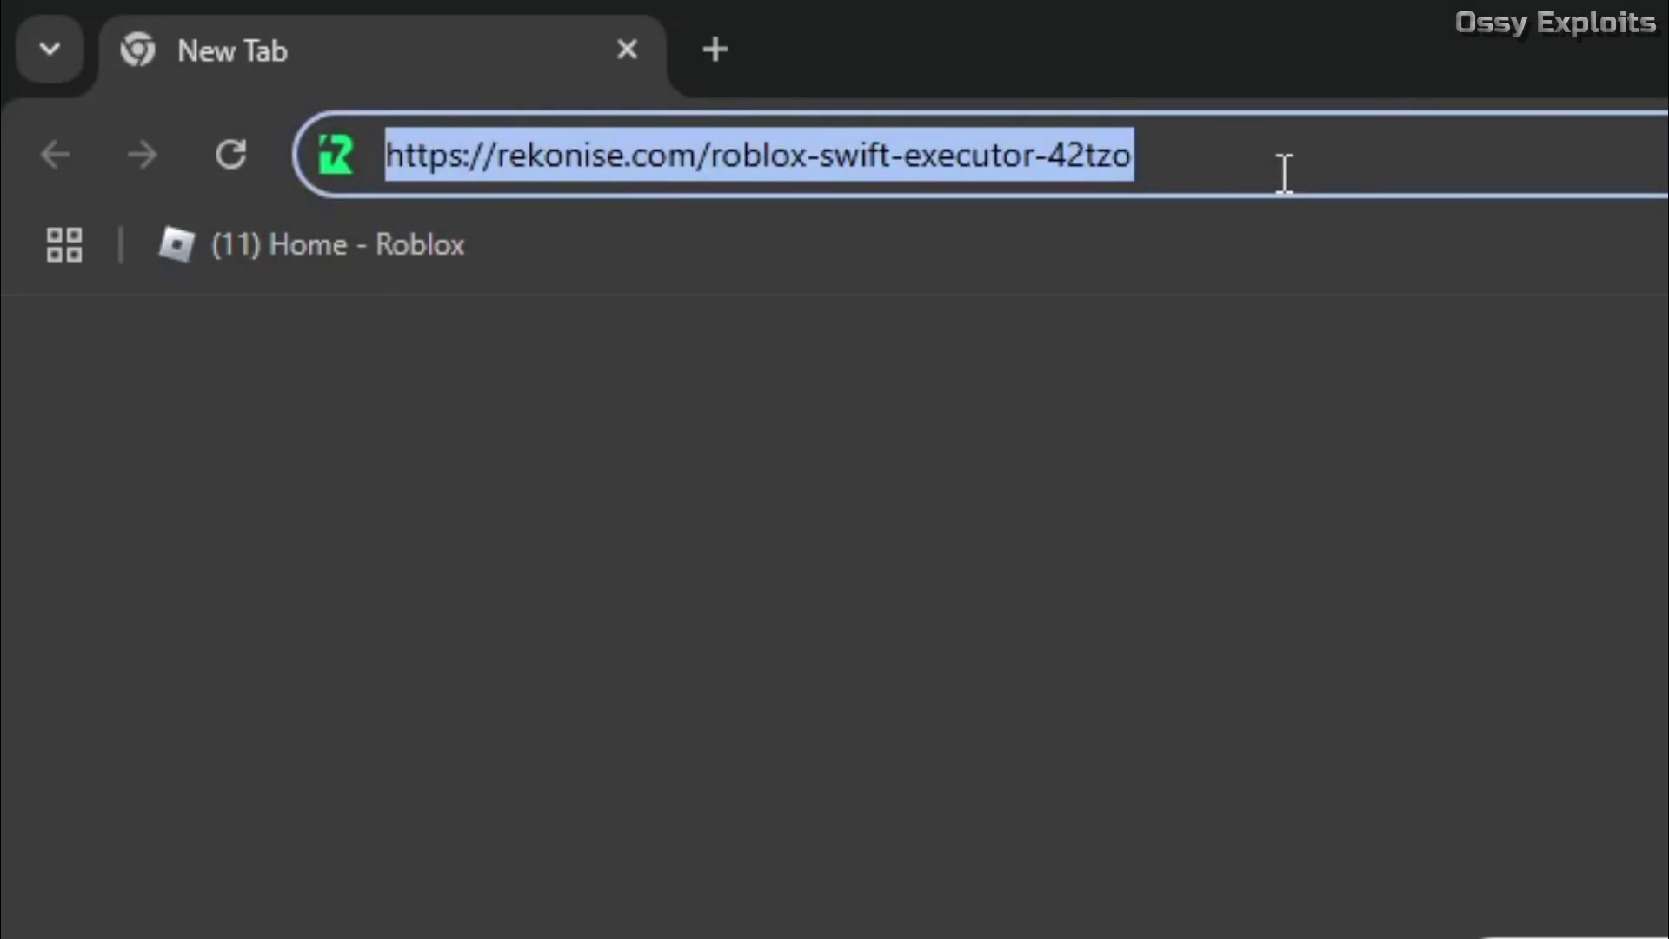
{"action": "key", "text": "Return"}
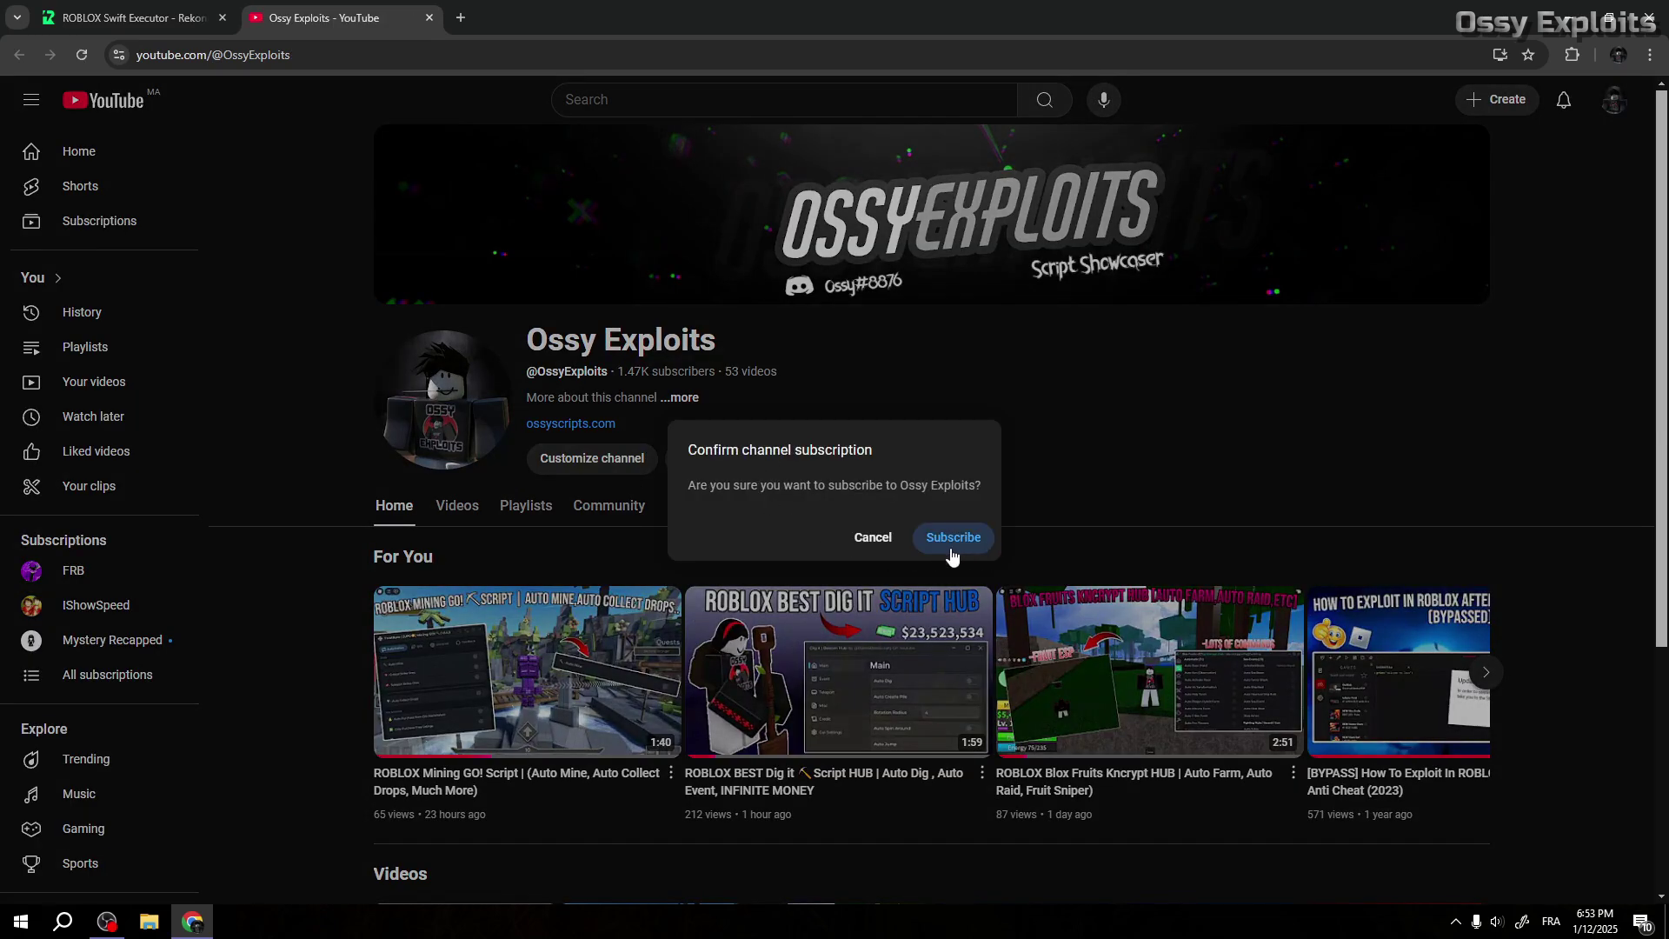
Subscribe to the Ossy Exploits channel and like the video, closing each YouTube tab afterwards.
{"action": "left_click", "coordinate": [701, 540]}
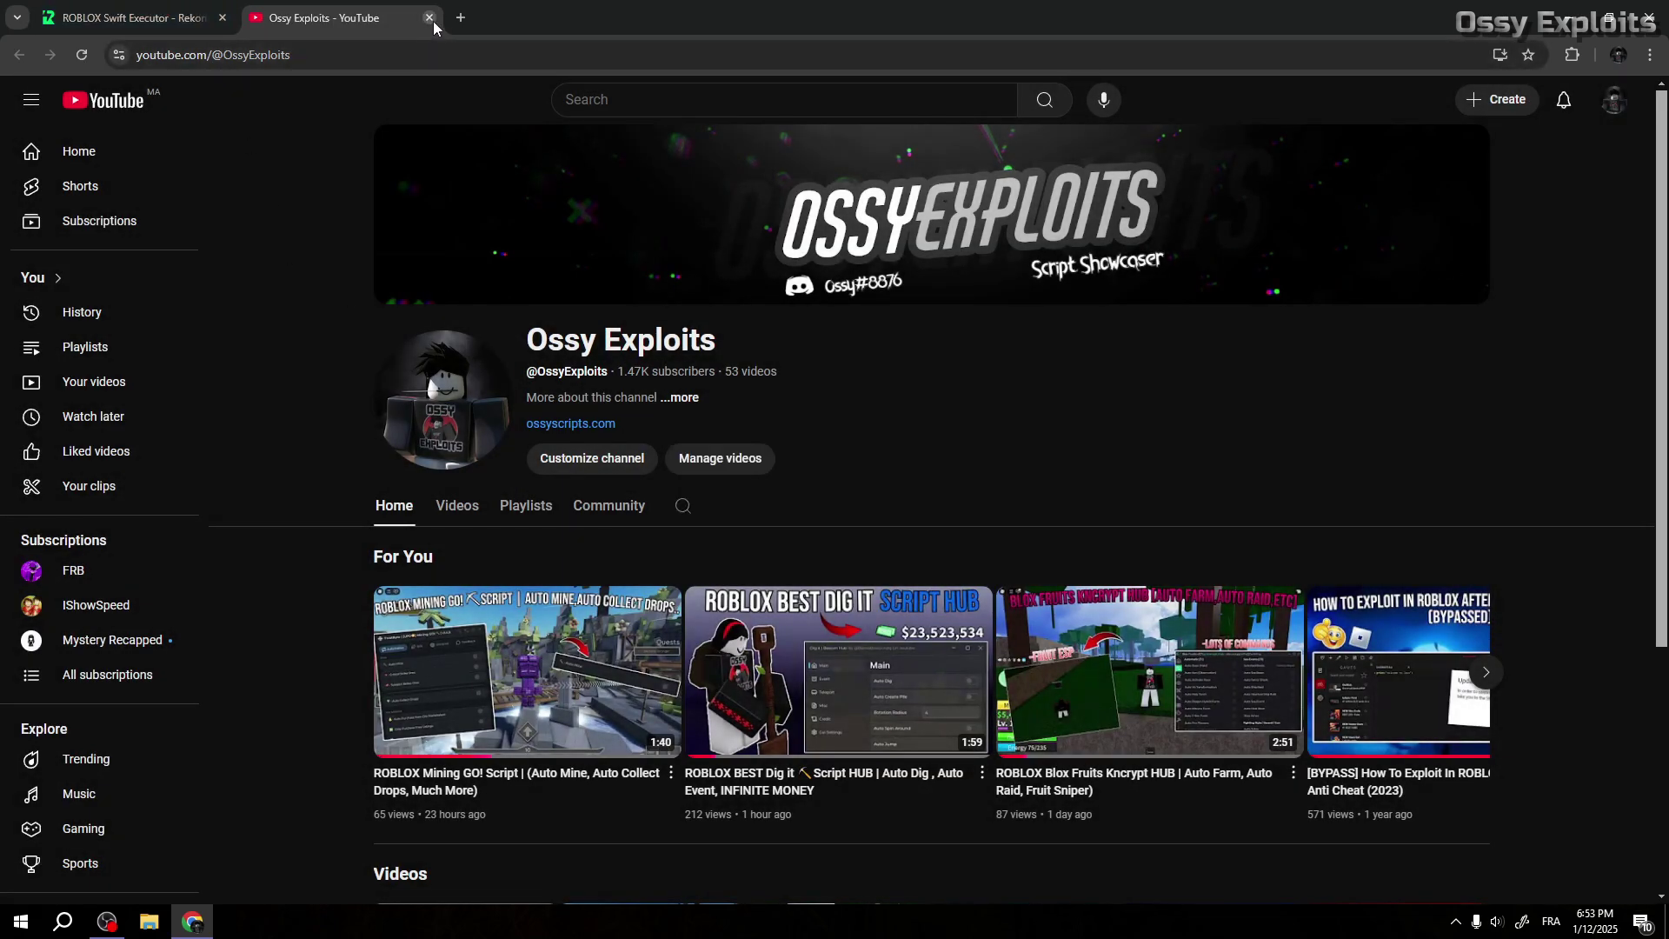
{"action": "left_click", "coordinate": [430, 18]}
{"action": "left_click", "coordinate": [805, 290]}
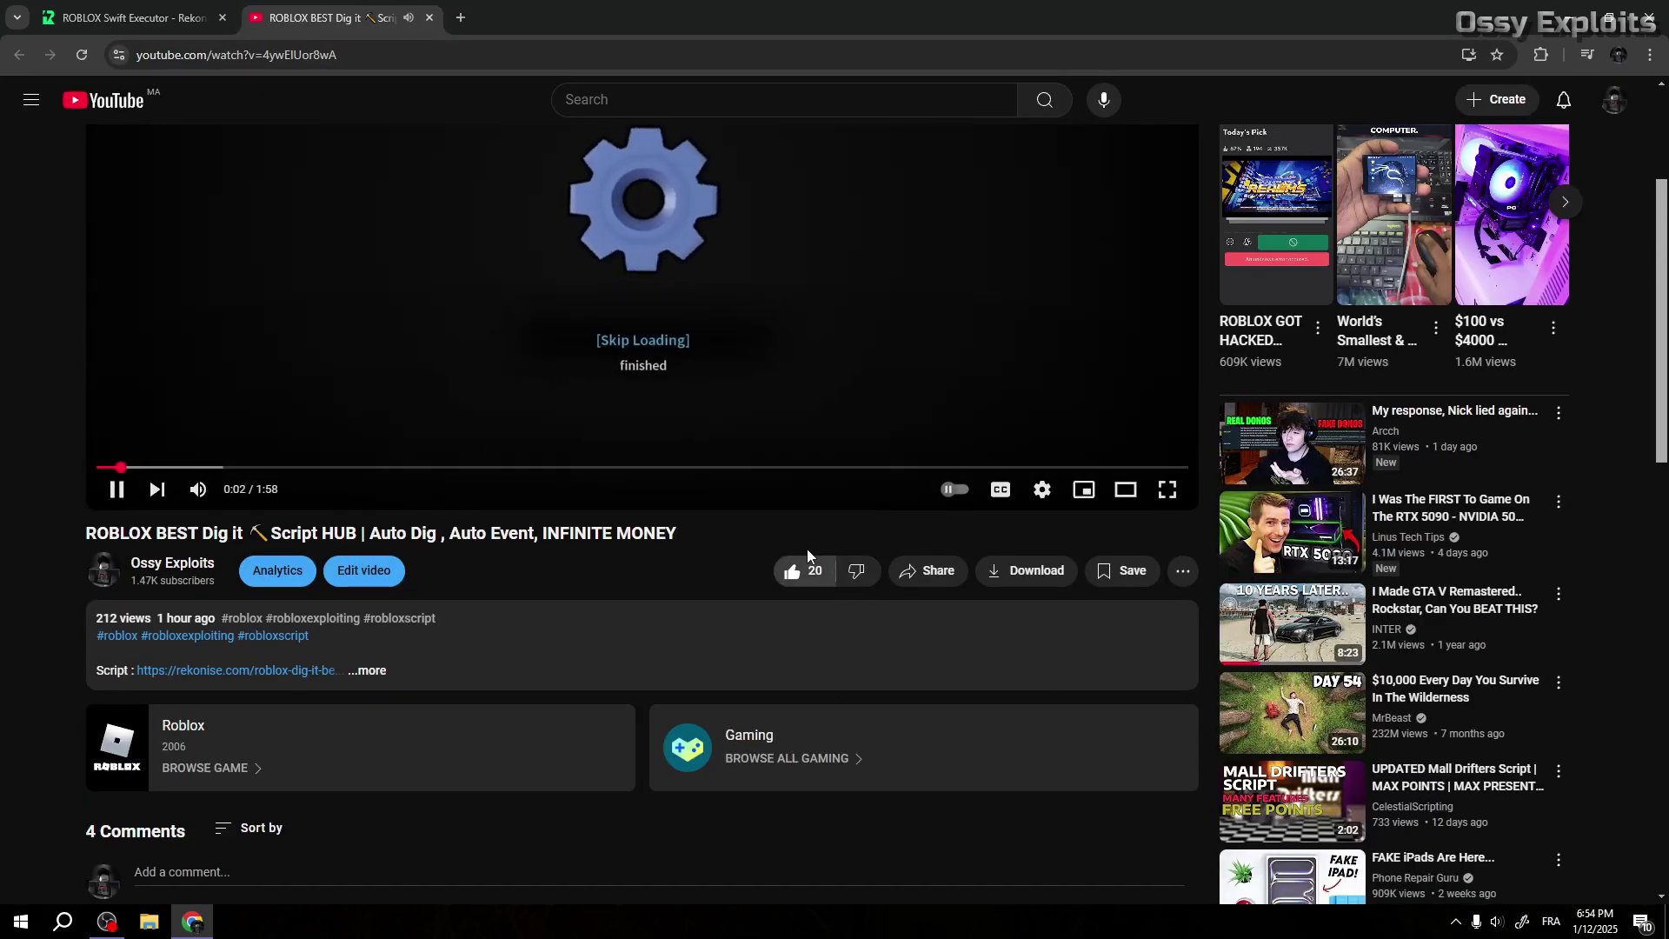
{"action": "scroll", "coordinate": [604, 587], "scroll_direction": "down", "scroll_amount": 2}
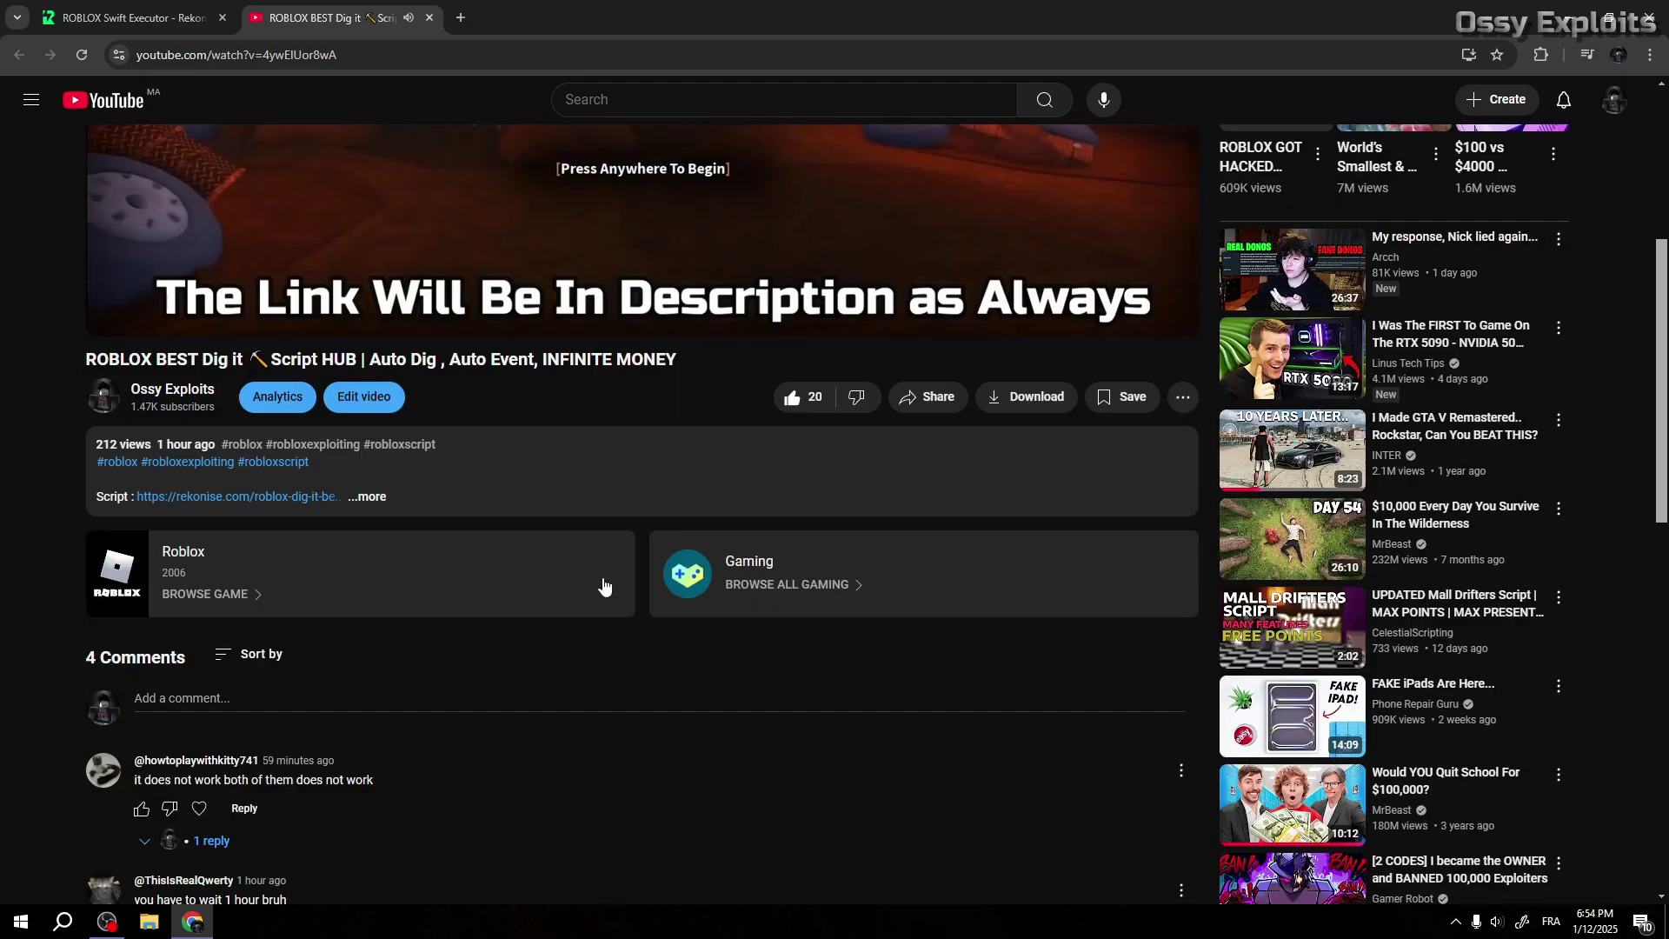
{"action": "scroll", "coordinate": [604, 587], "scroll_direction": "up", "scroll_amount": 2}
{"action": "key", "text": "ctrl+w"}
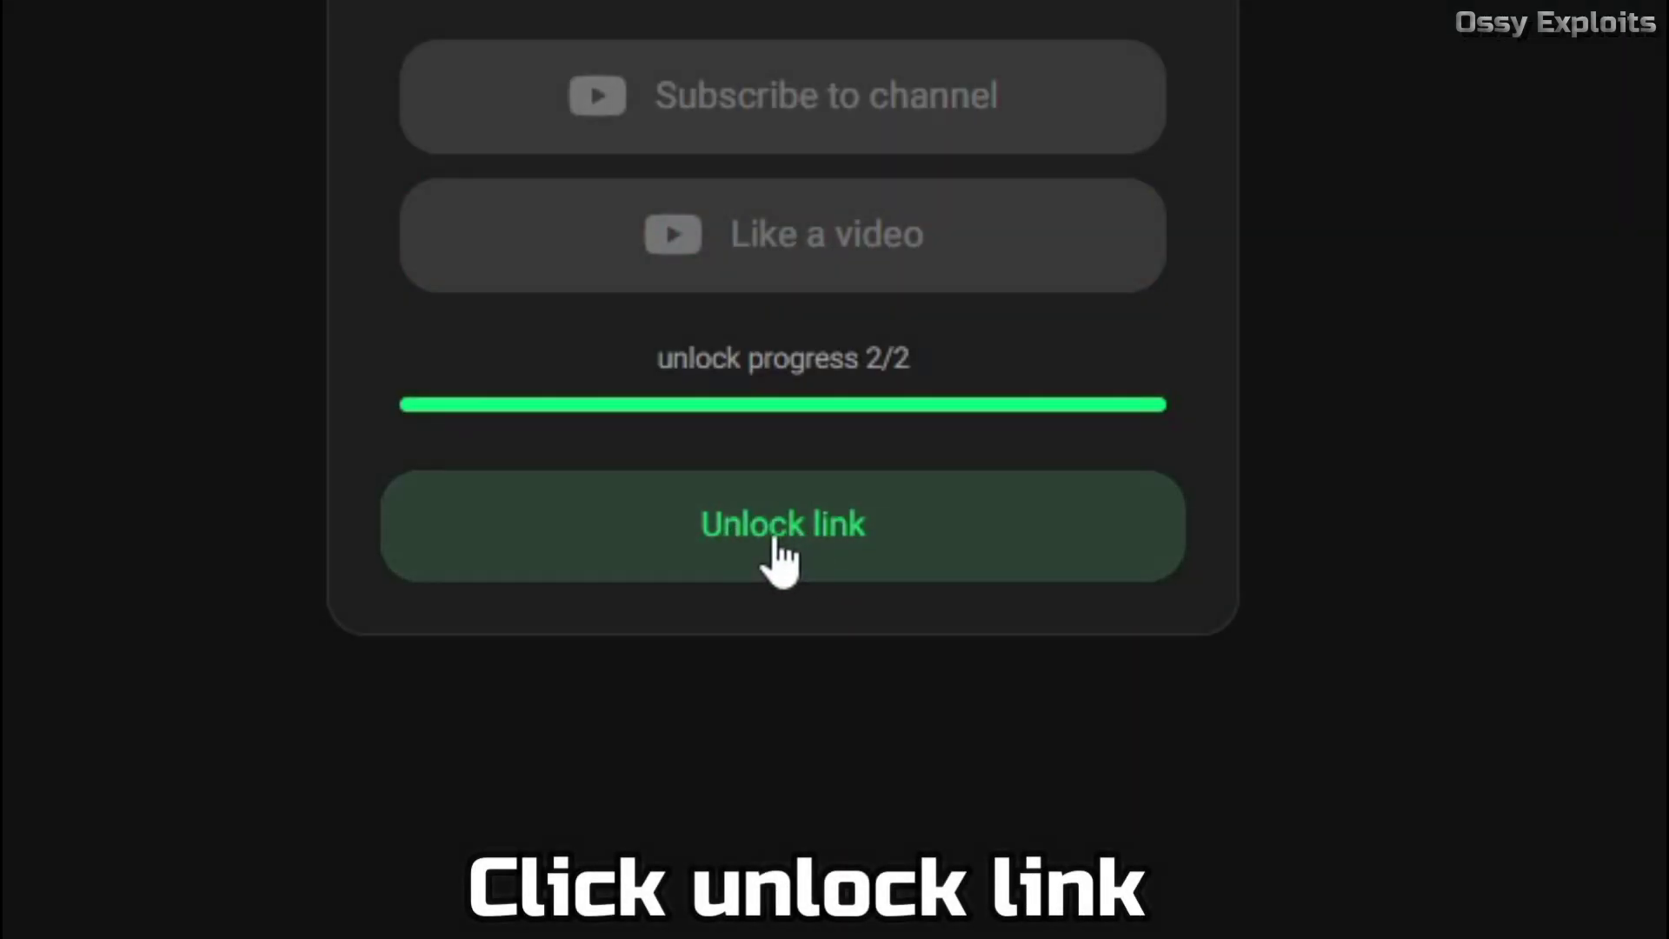
Unlock the Rekonise link and request the ROBLOX Swift Executor link on Linkvertise.
{"action": "left_click", "coordinate": [470, 558]}
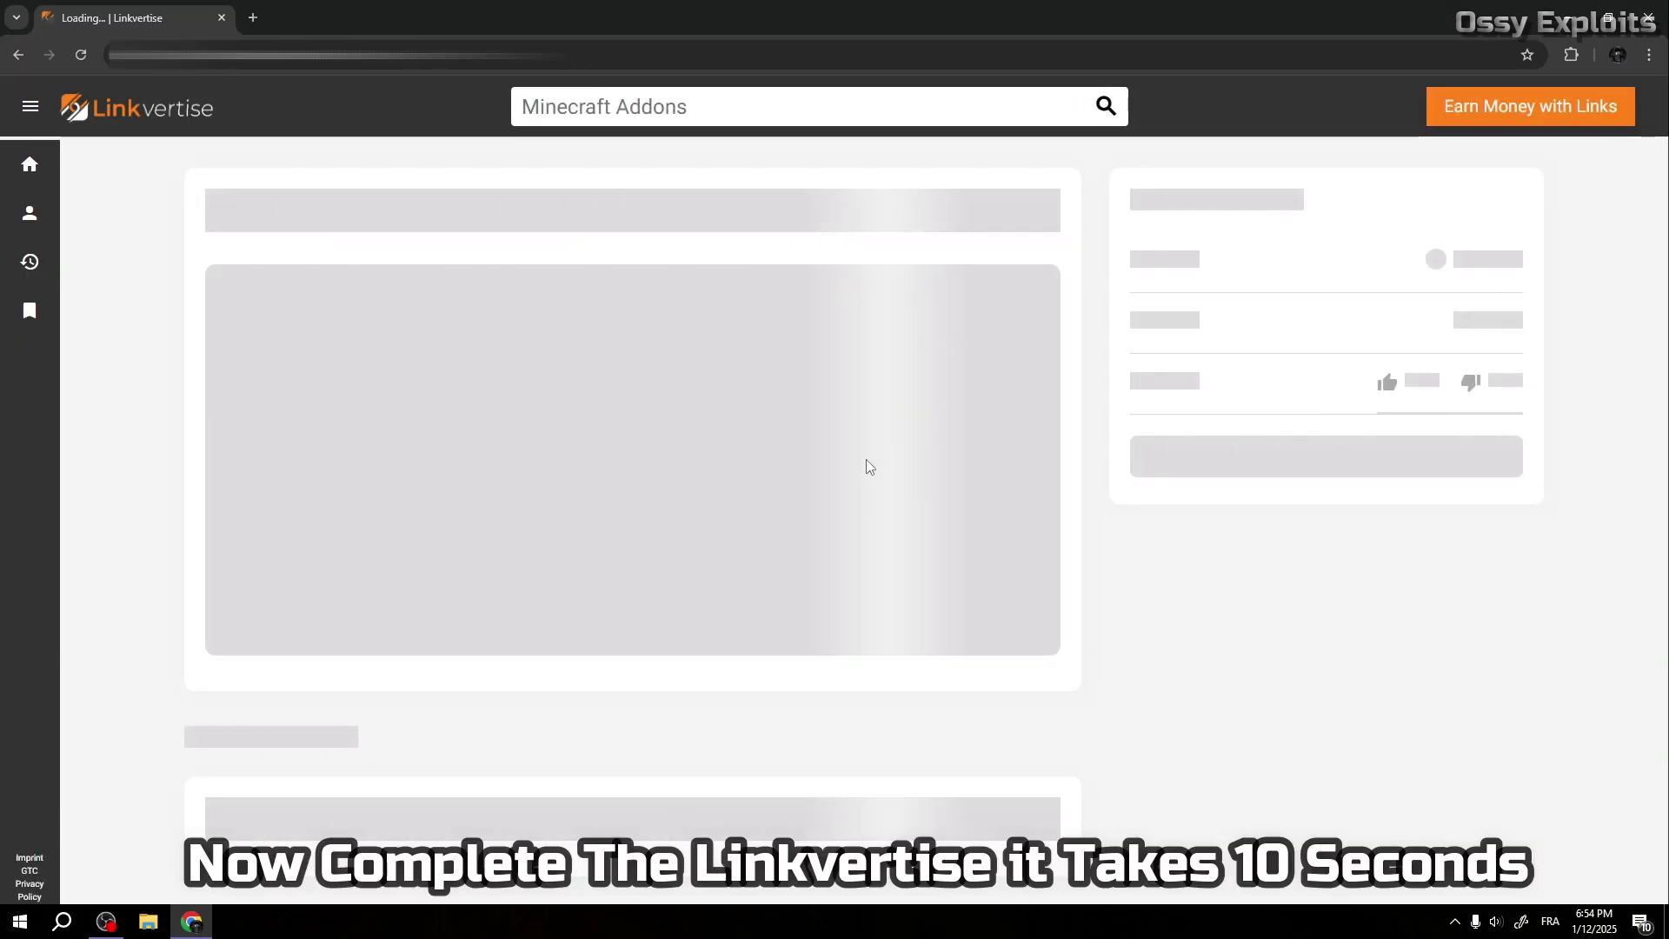
{"action": "scroll", "coordinate": [879, 440], "scroll_direction": "down", "scroll_amount": 4}
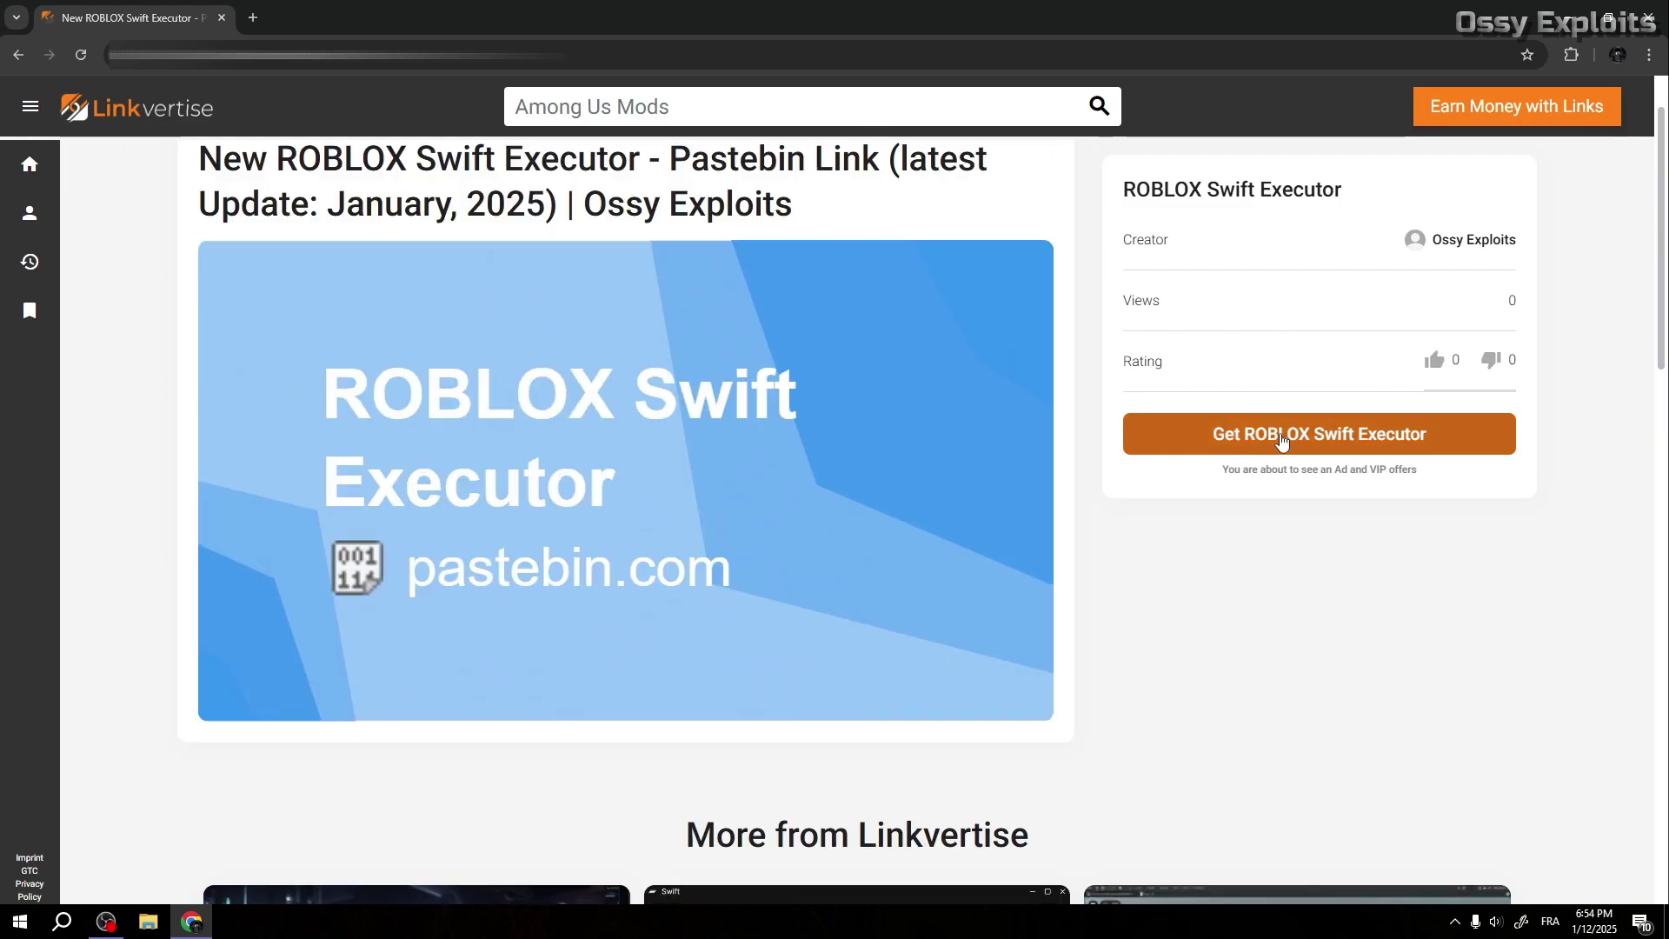
{"action": "left_click", "coordinate": [1279, 443]}
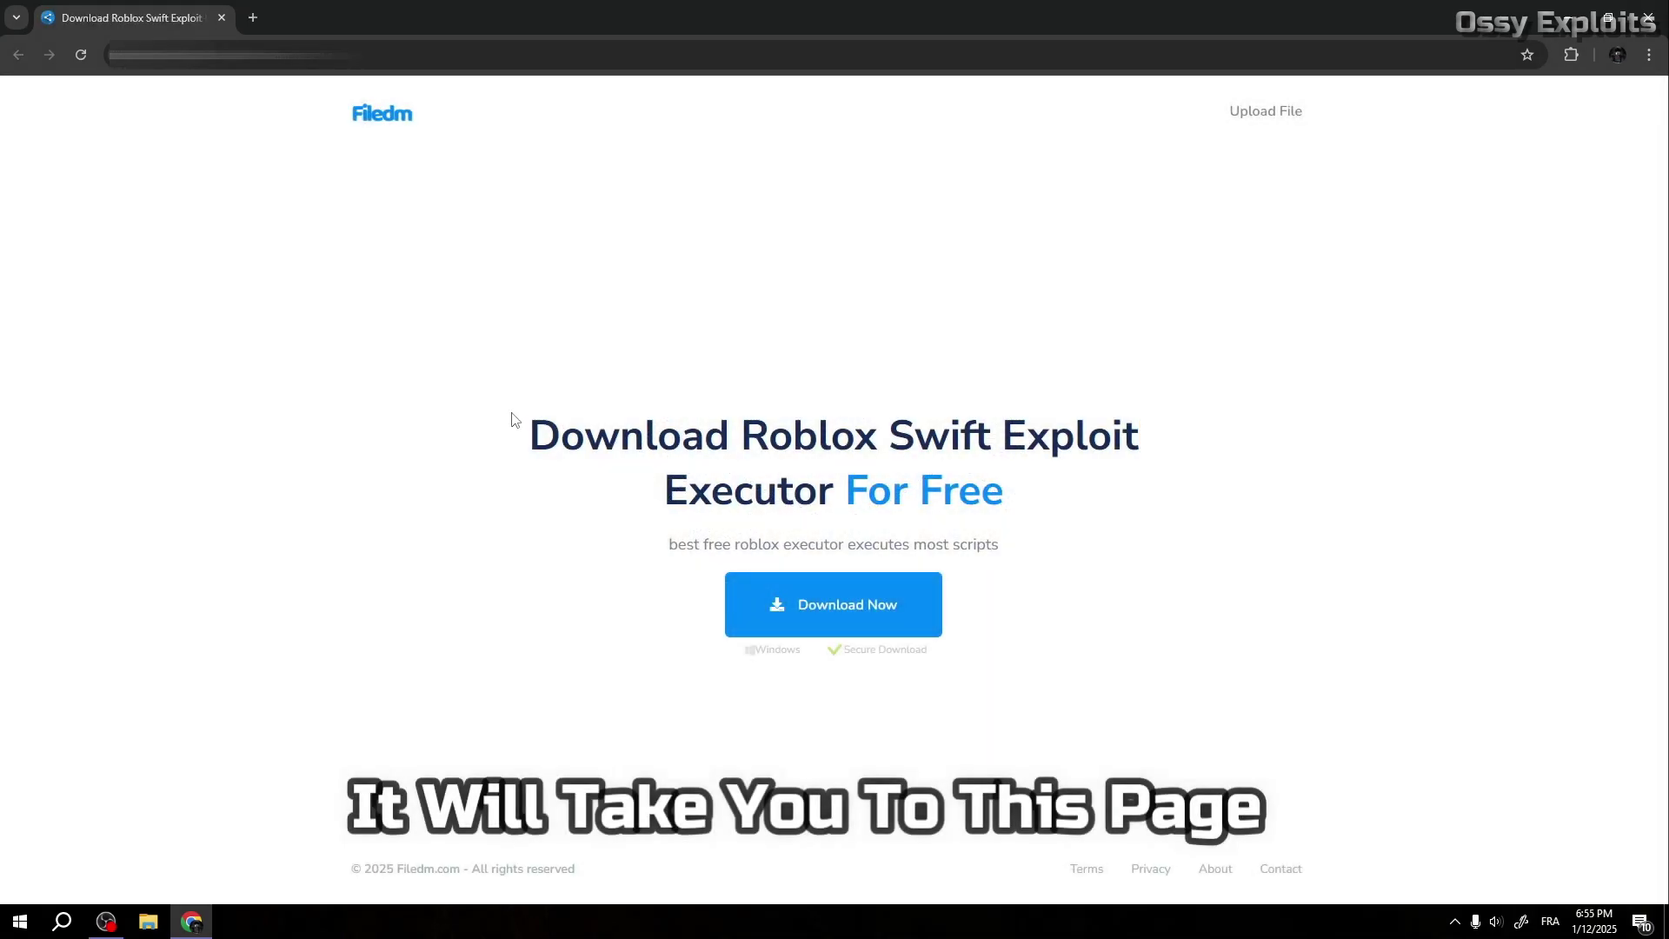
Download Roblox Swift Exploit Executor_70450720.exe (5.7 MB) and check it in the downloads list.
{"action": "left_click_drag", "start_coordinate": [515, 420], "coordinate": [1046, 548]}
{"action": "left_click", "coordinate": [879, 494]}
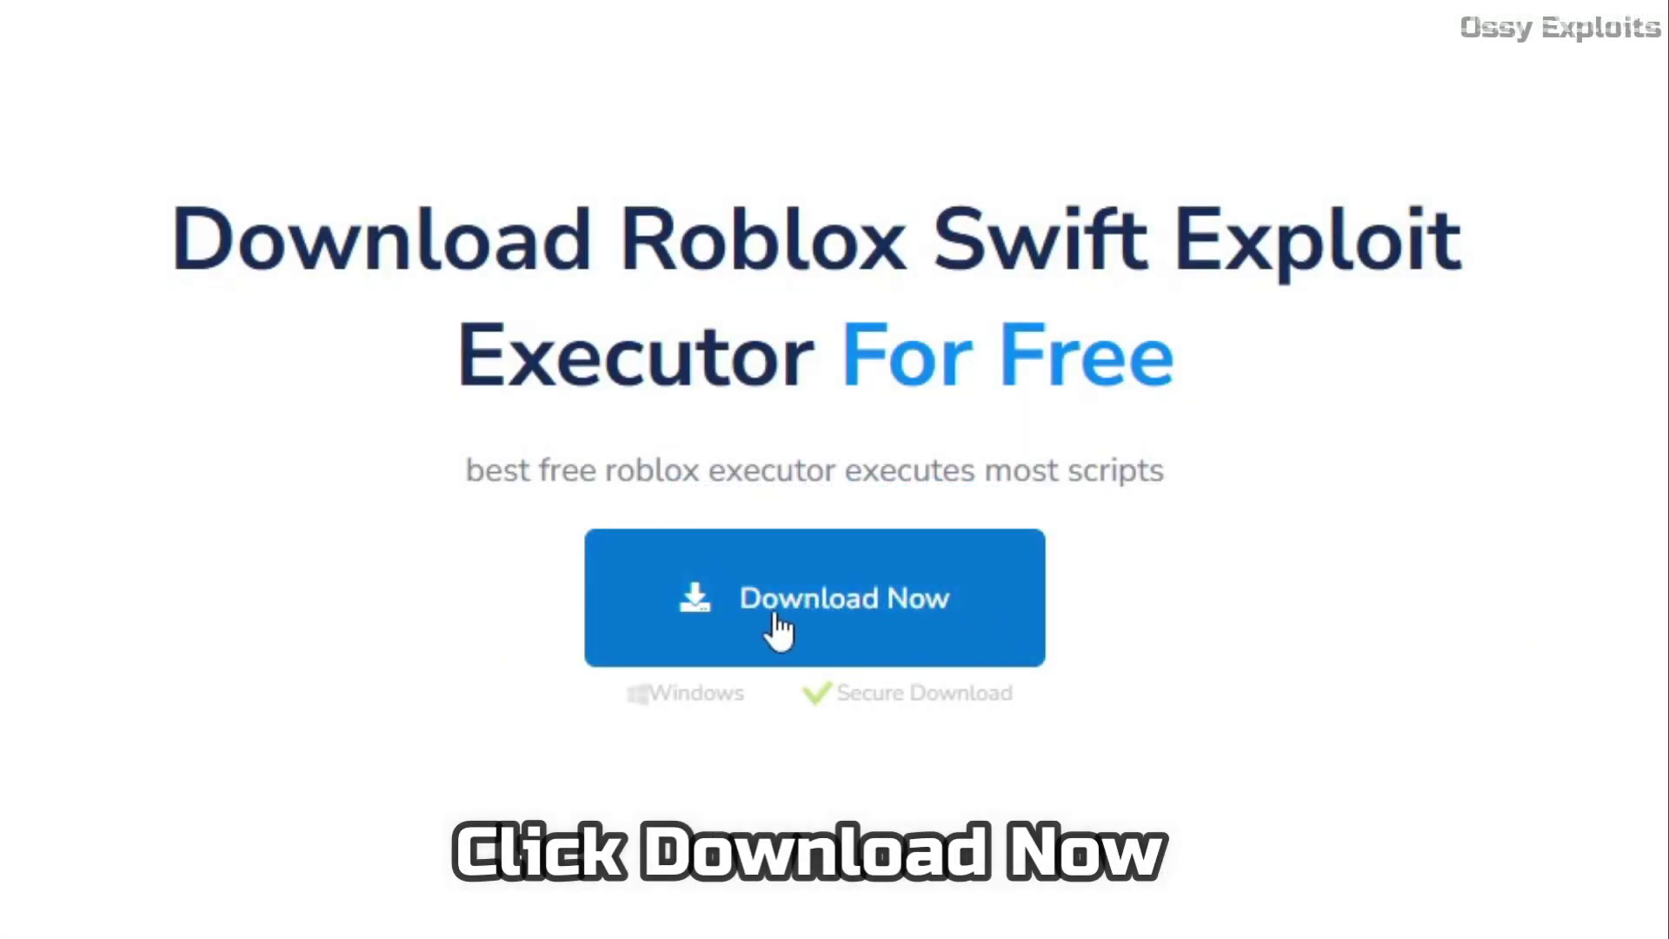
{"action": "left_click", "coordinate": [780, 627]}
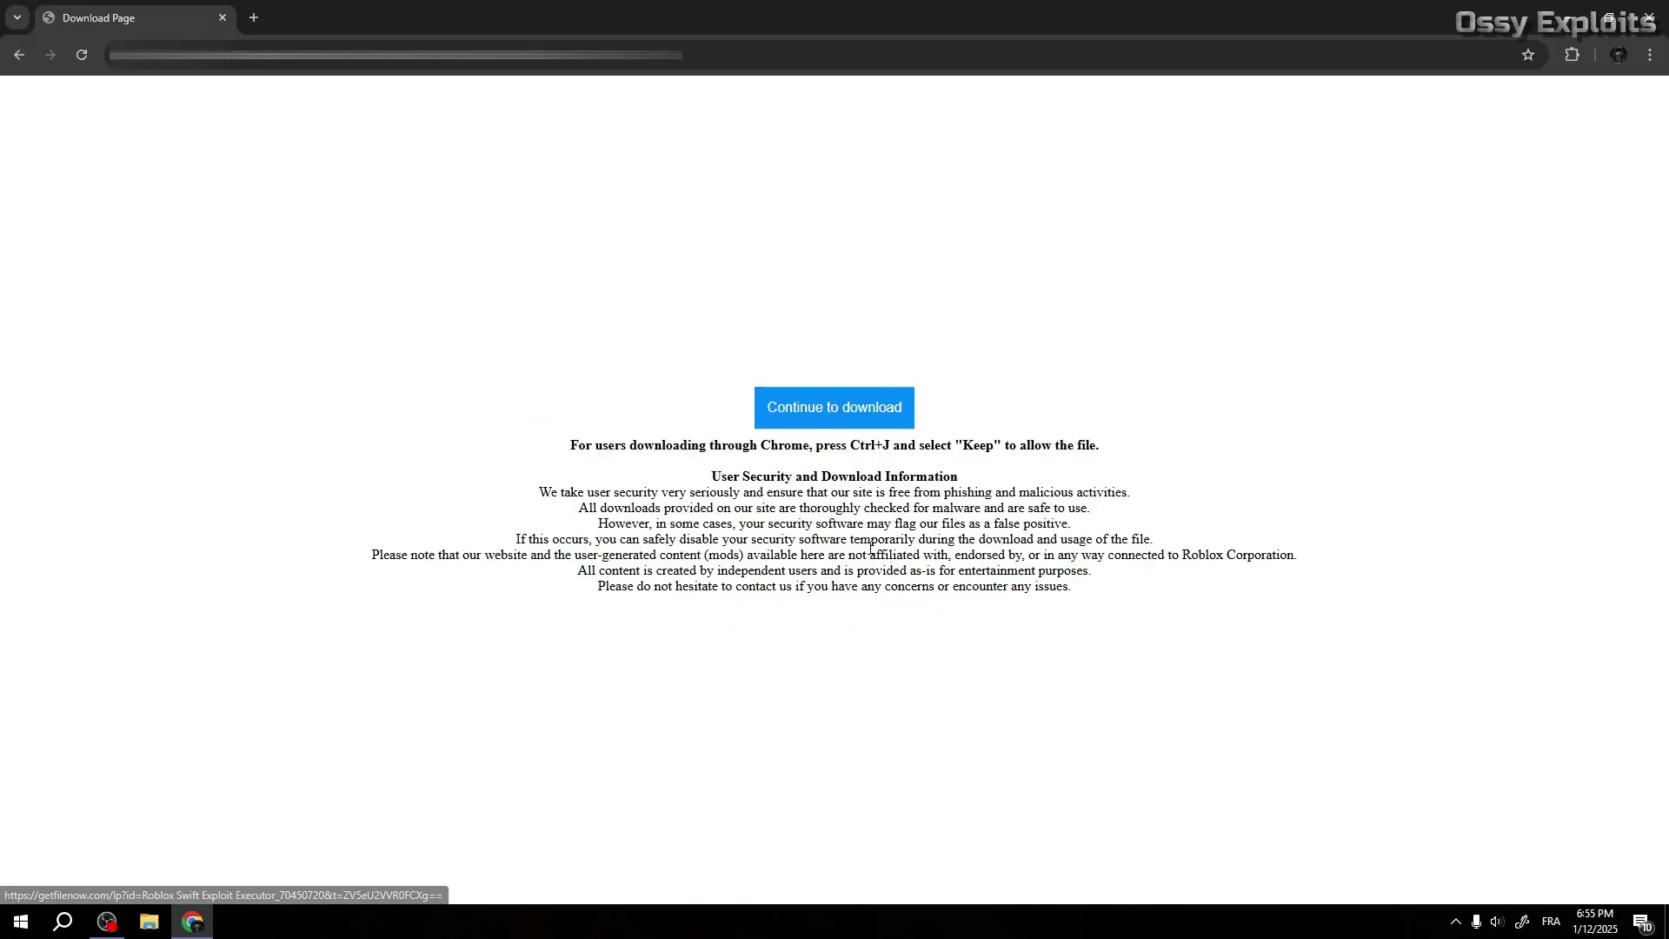
{"action": "left_click", "coordinate": [823, 410]}
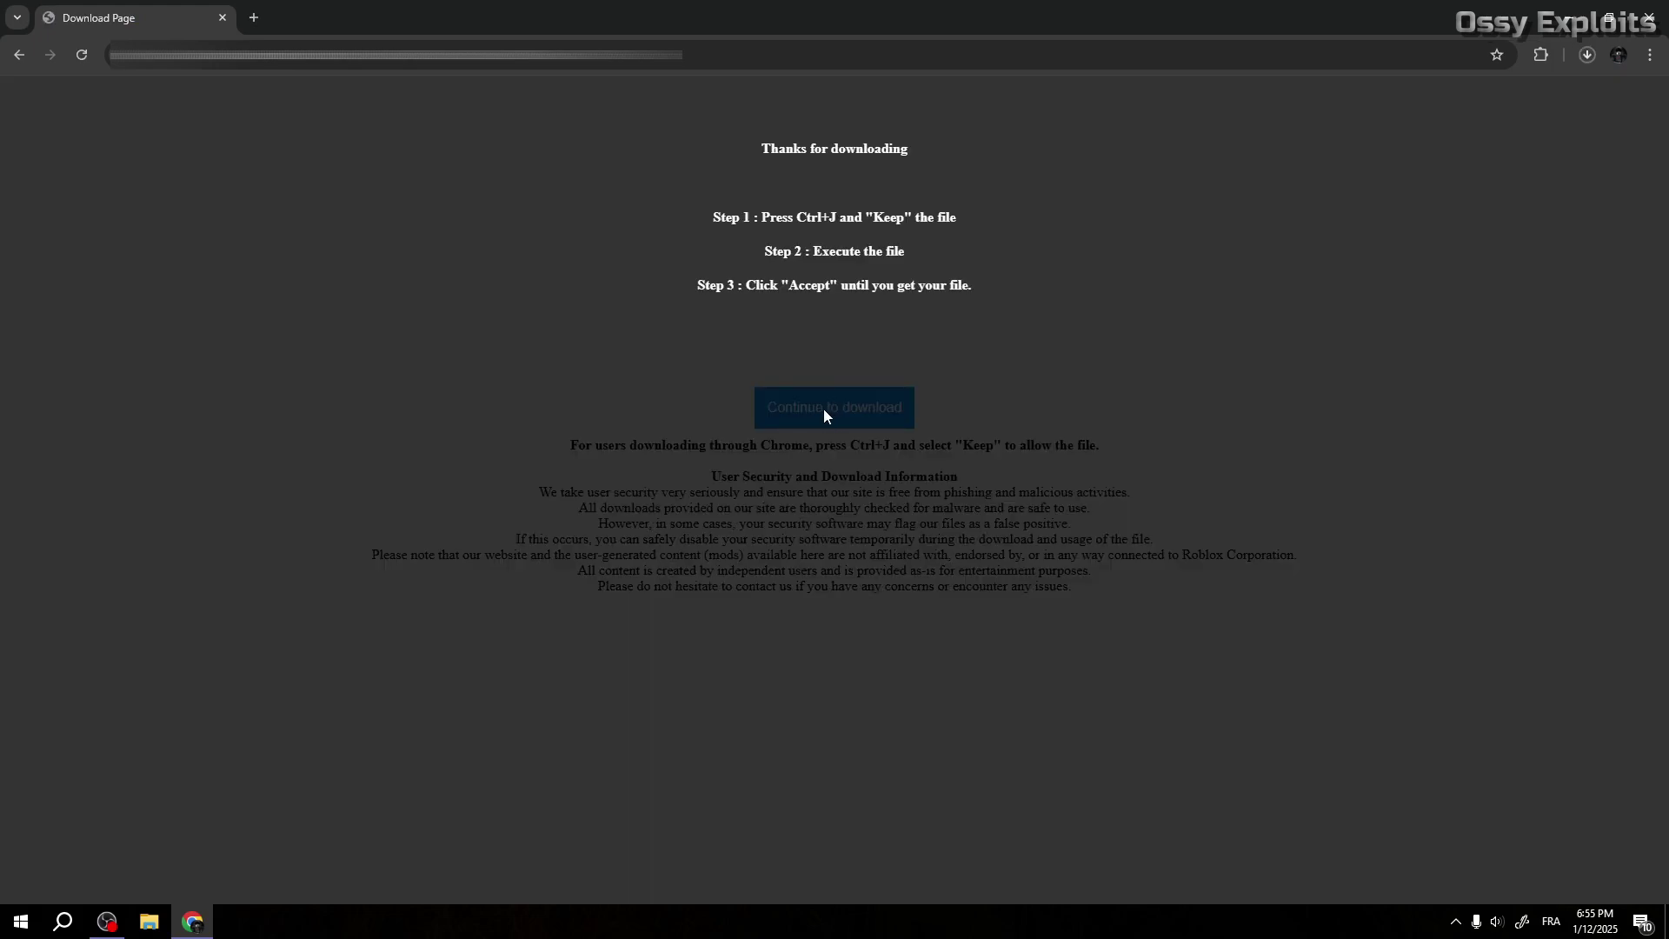
{"action": "left_click", "coordinate": [1585, 55]}
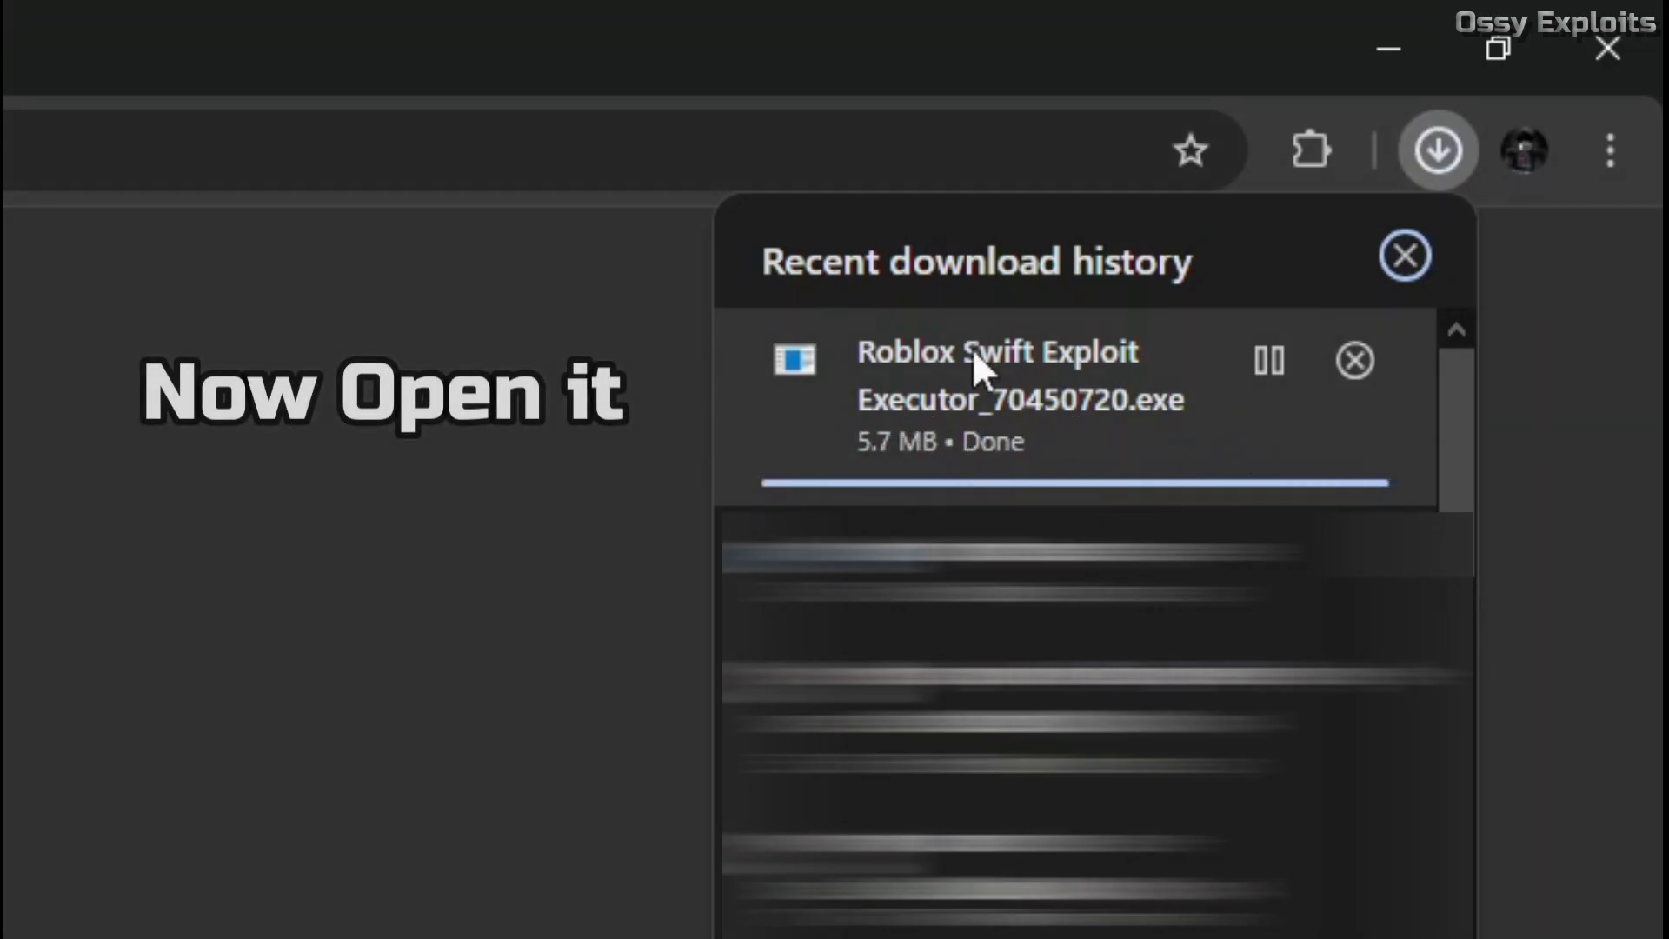
Run the downloaded installer, allow it to run, and skip past the welcome page and Opera GX offer.
{"action": "left_click", "coordinate": [961, 421]}
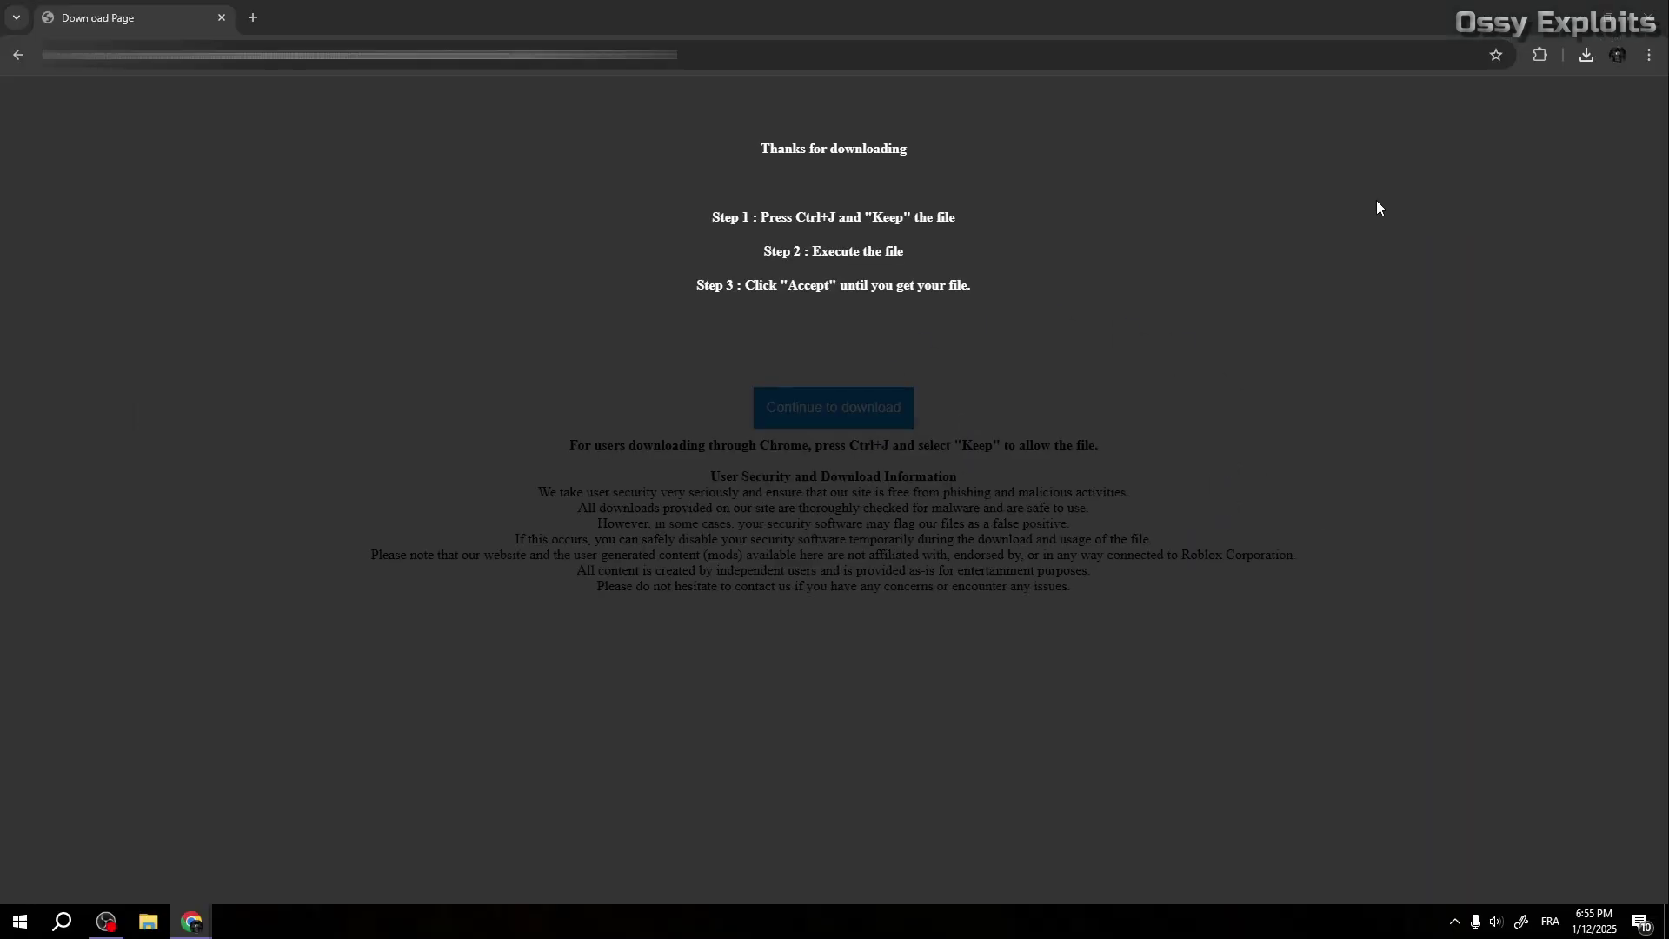
{"action": "left_click", "coordinate": [737, 582]}
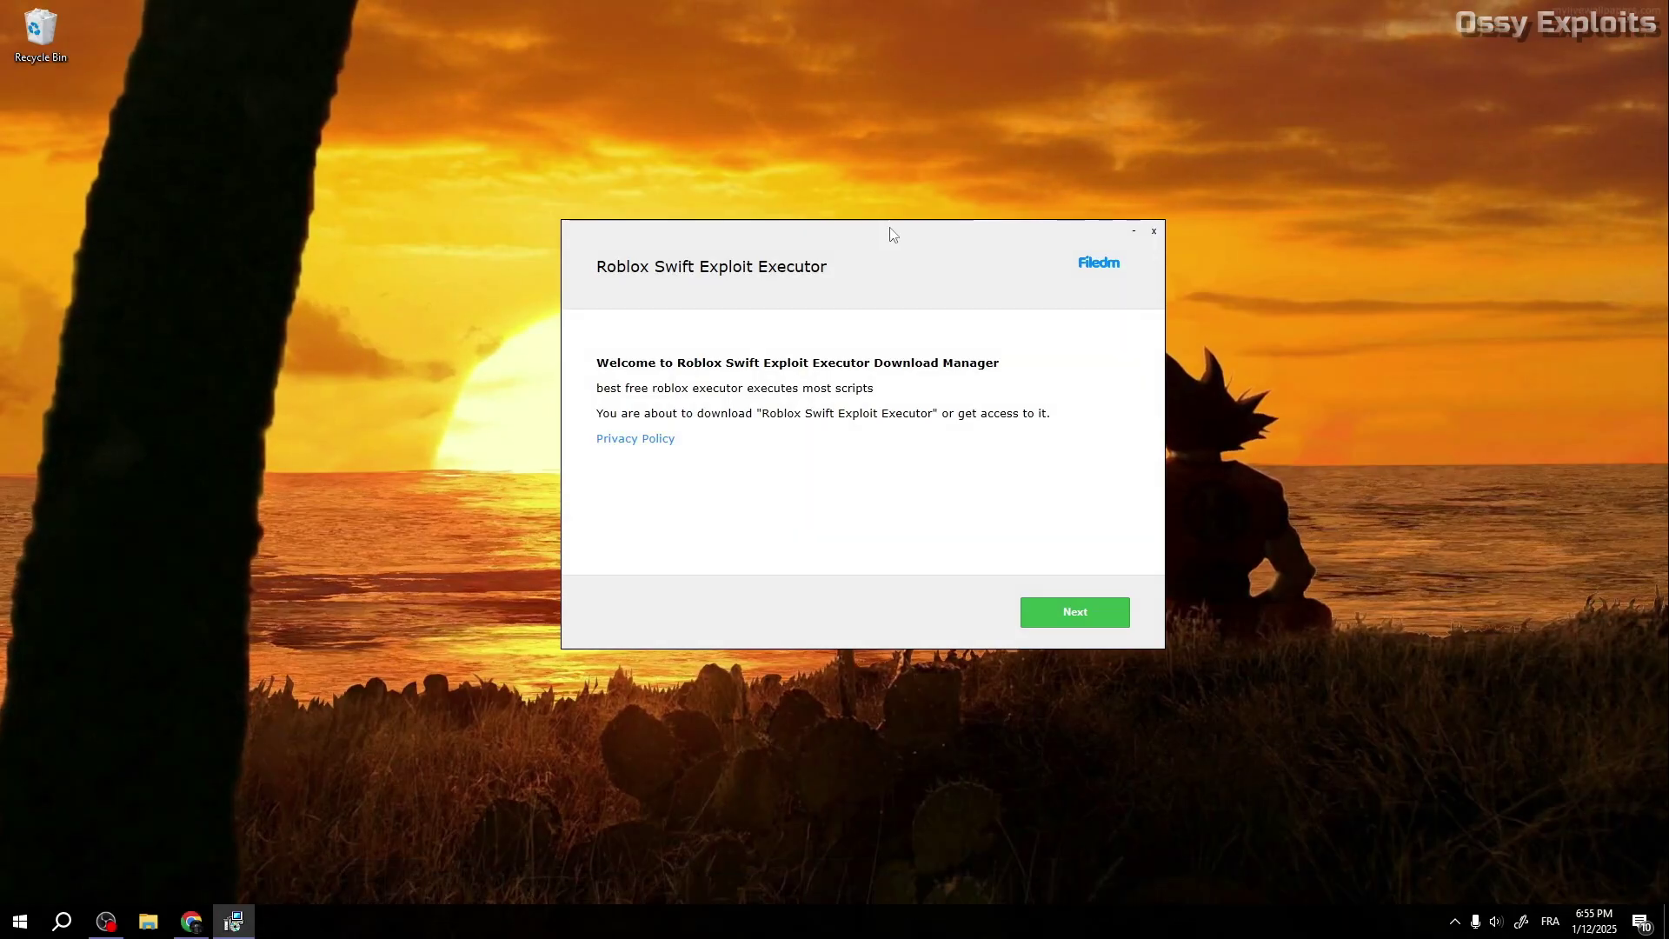
{"action": "left_click", "coordinate": [1046, 583]}
{"action": "left_click_drag", "start_coordinate": [842, 206], "coordinate": [685, 217]}
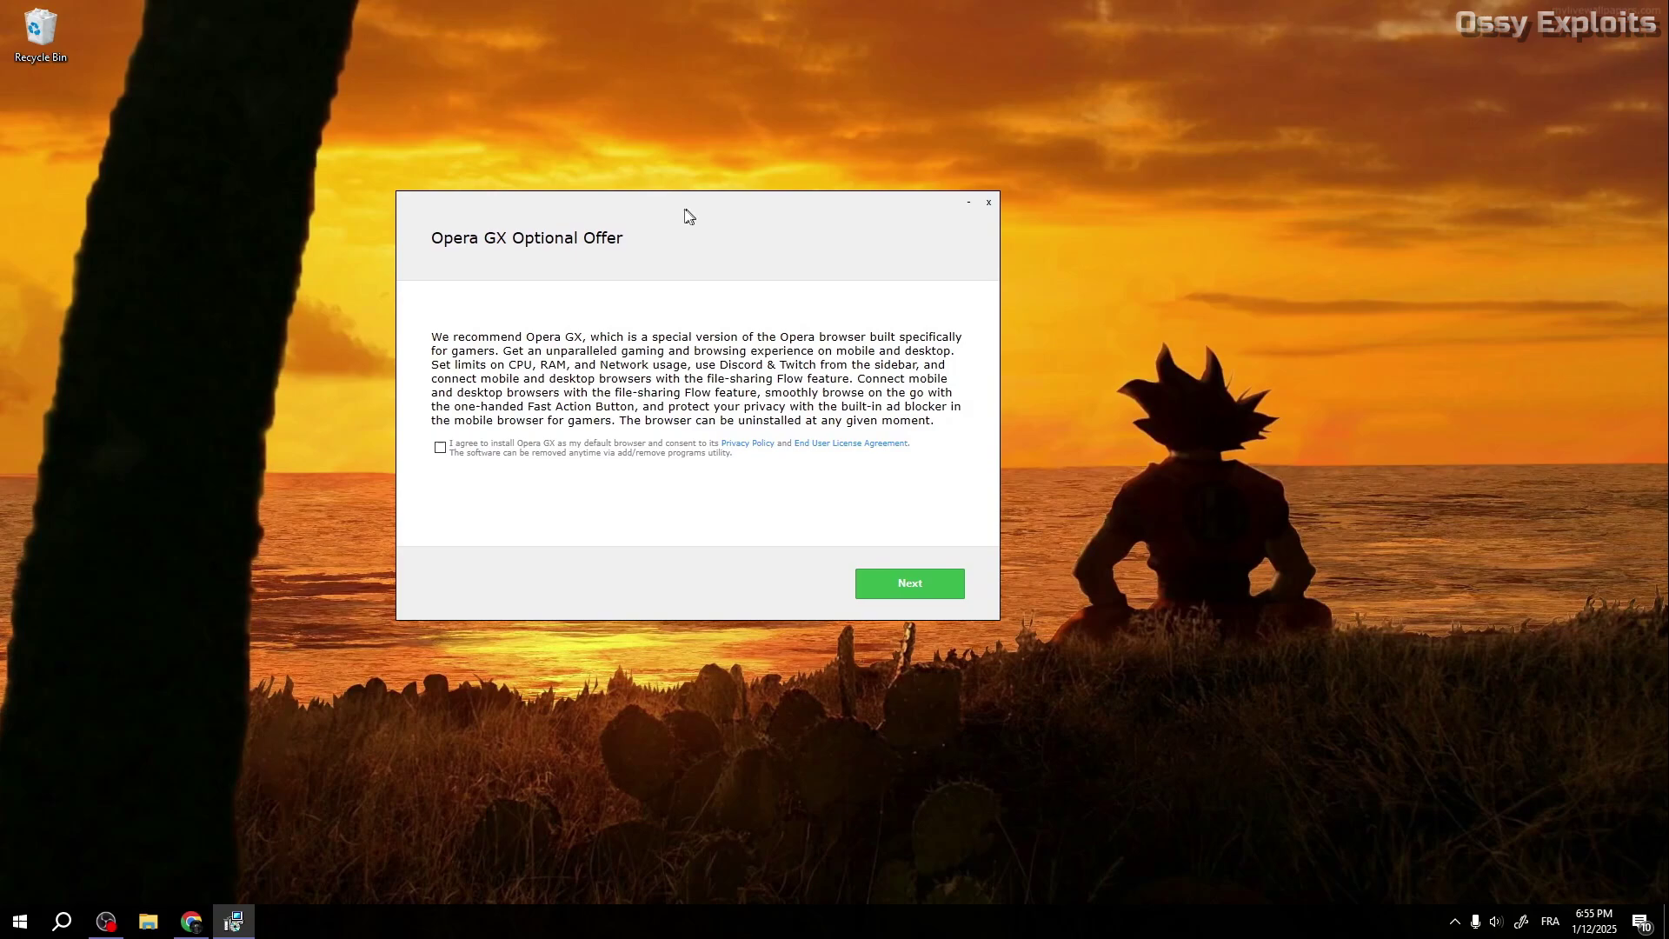
{"action": "left_click", "coordinate": [872, 586]}
Copy the link line from link.txt, then close Notepad and the Filedm download manager.
{"action": "left_click", "coordinate": [696, 395]}
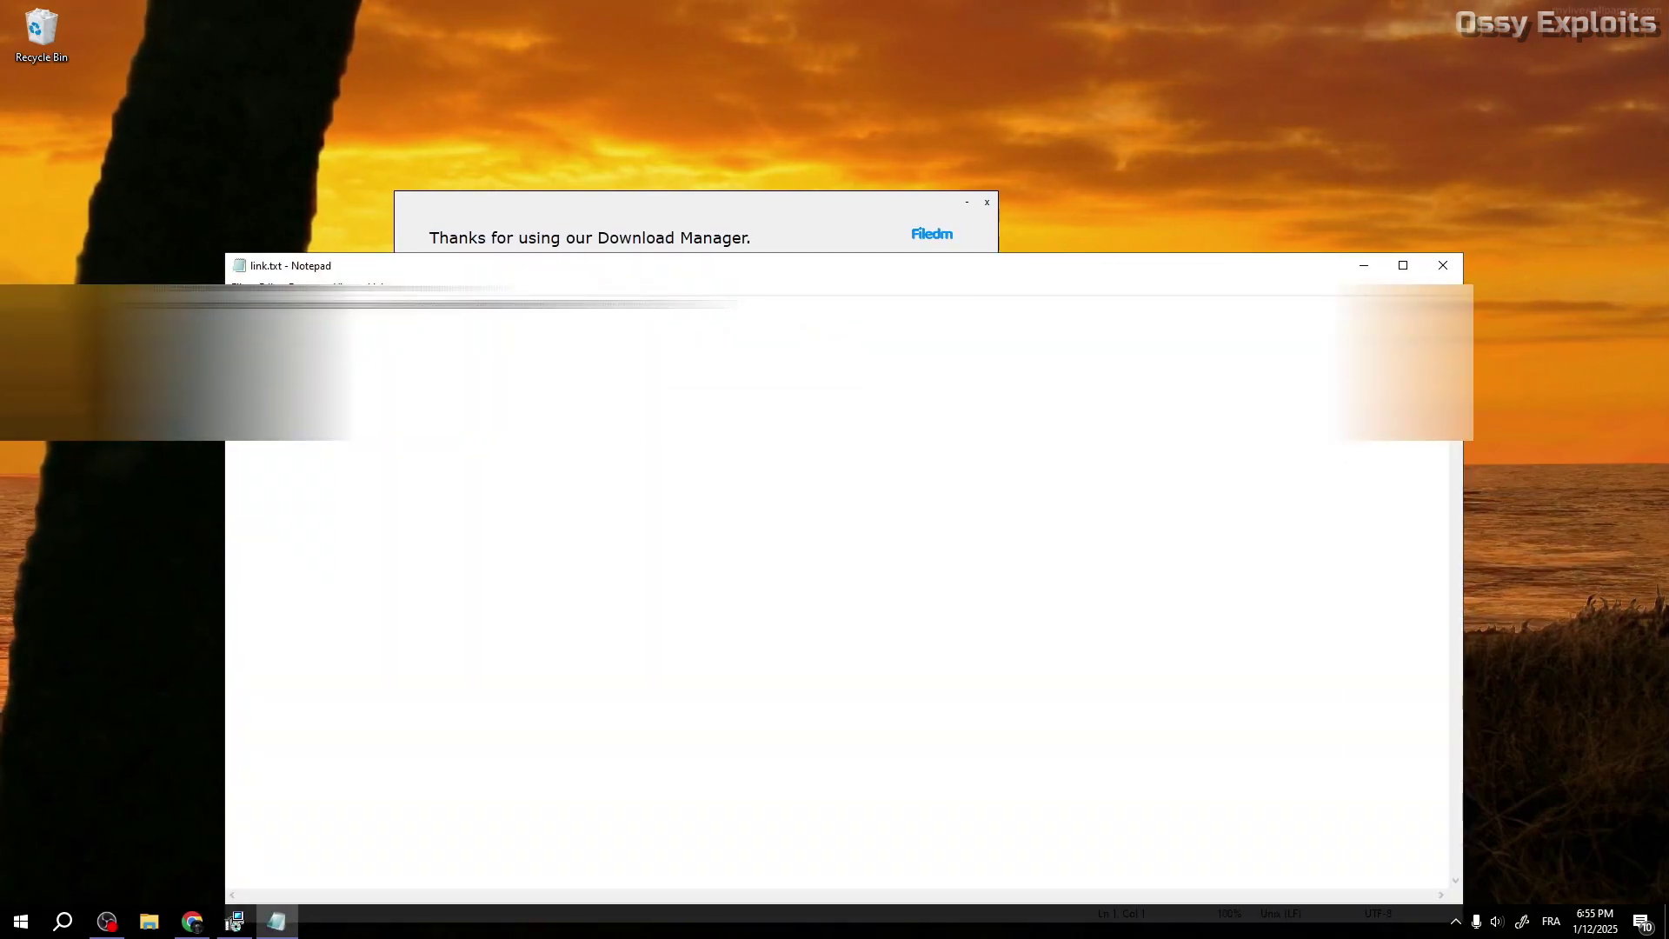
{"action": "double_click", "coordinate": [774, 304]}
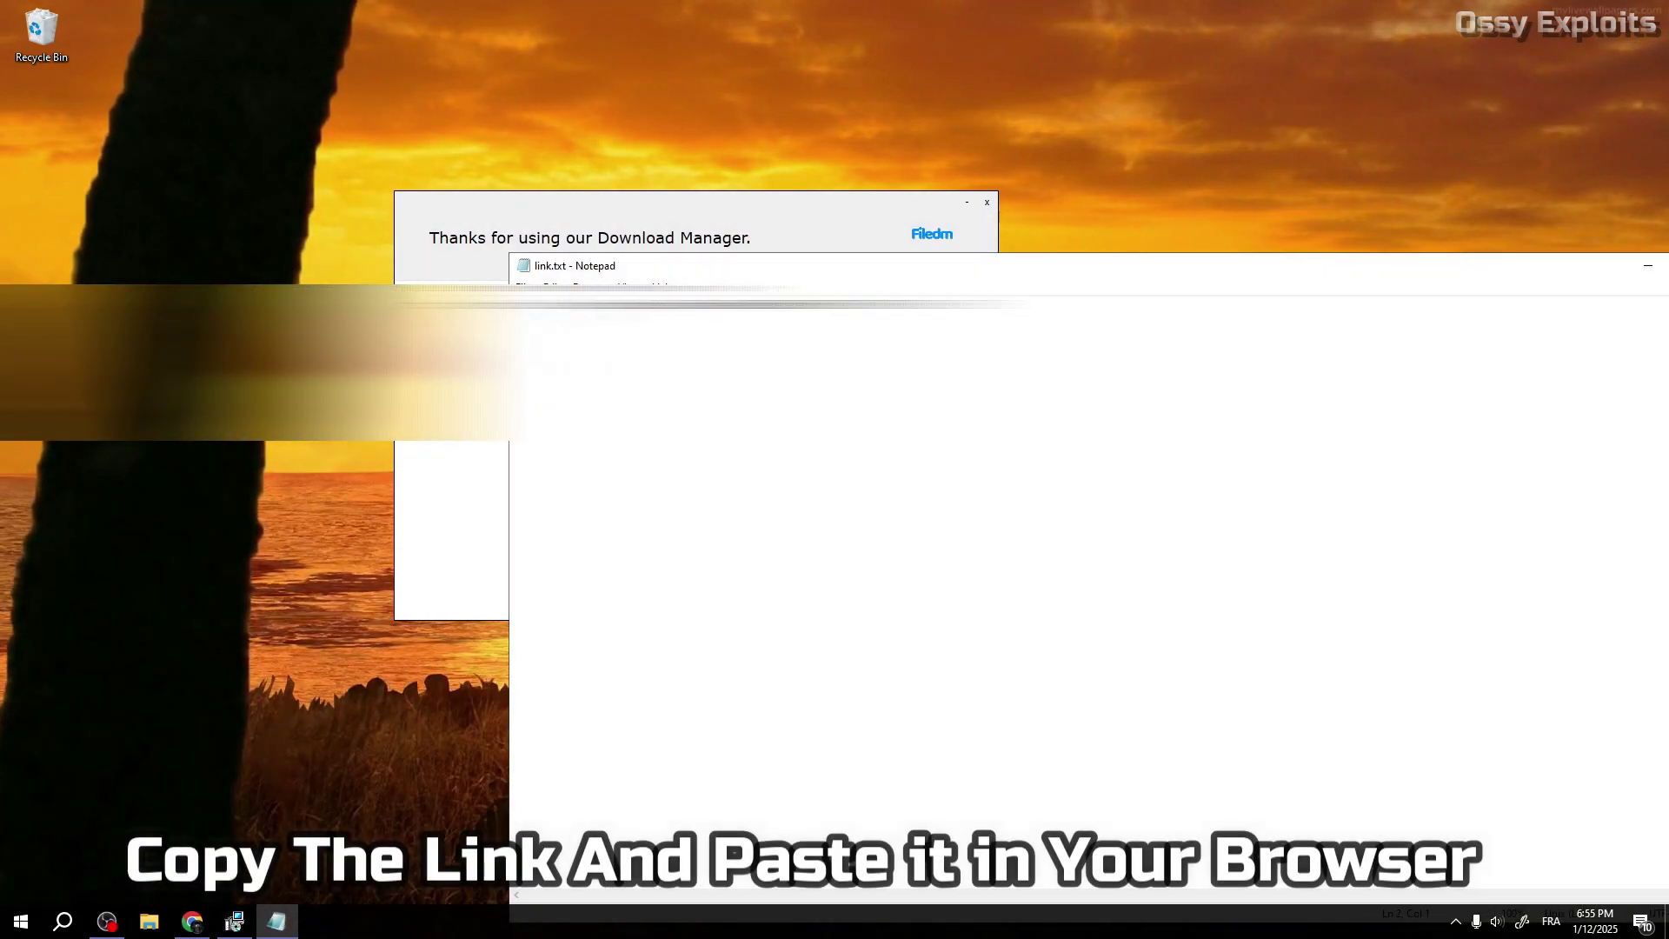
{"action": "key", "text": "ctrl+a"}
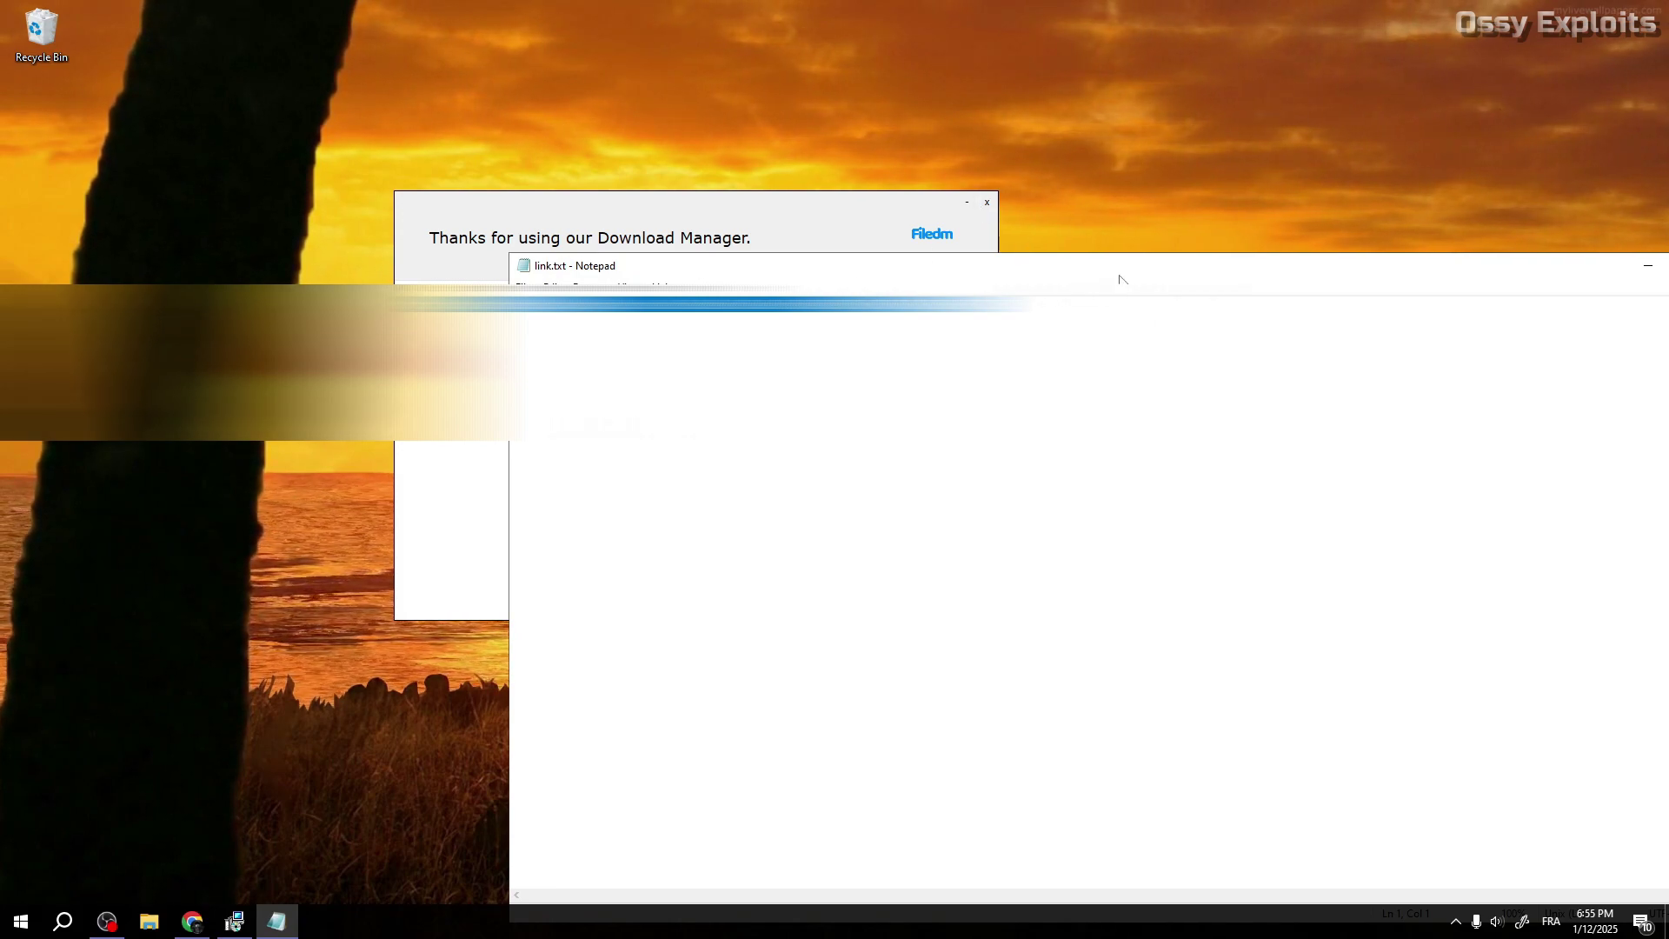
{"action": "left_click_drag", "start_coordinate": [1119, 278], "coordinate": [574, 293]}
{"action": "left_click", "coordinate": [1185, 281]}
{"action": "left_click", "coordinate": [987, 203]}
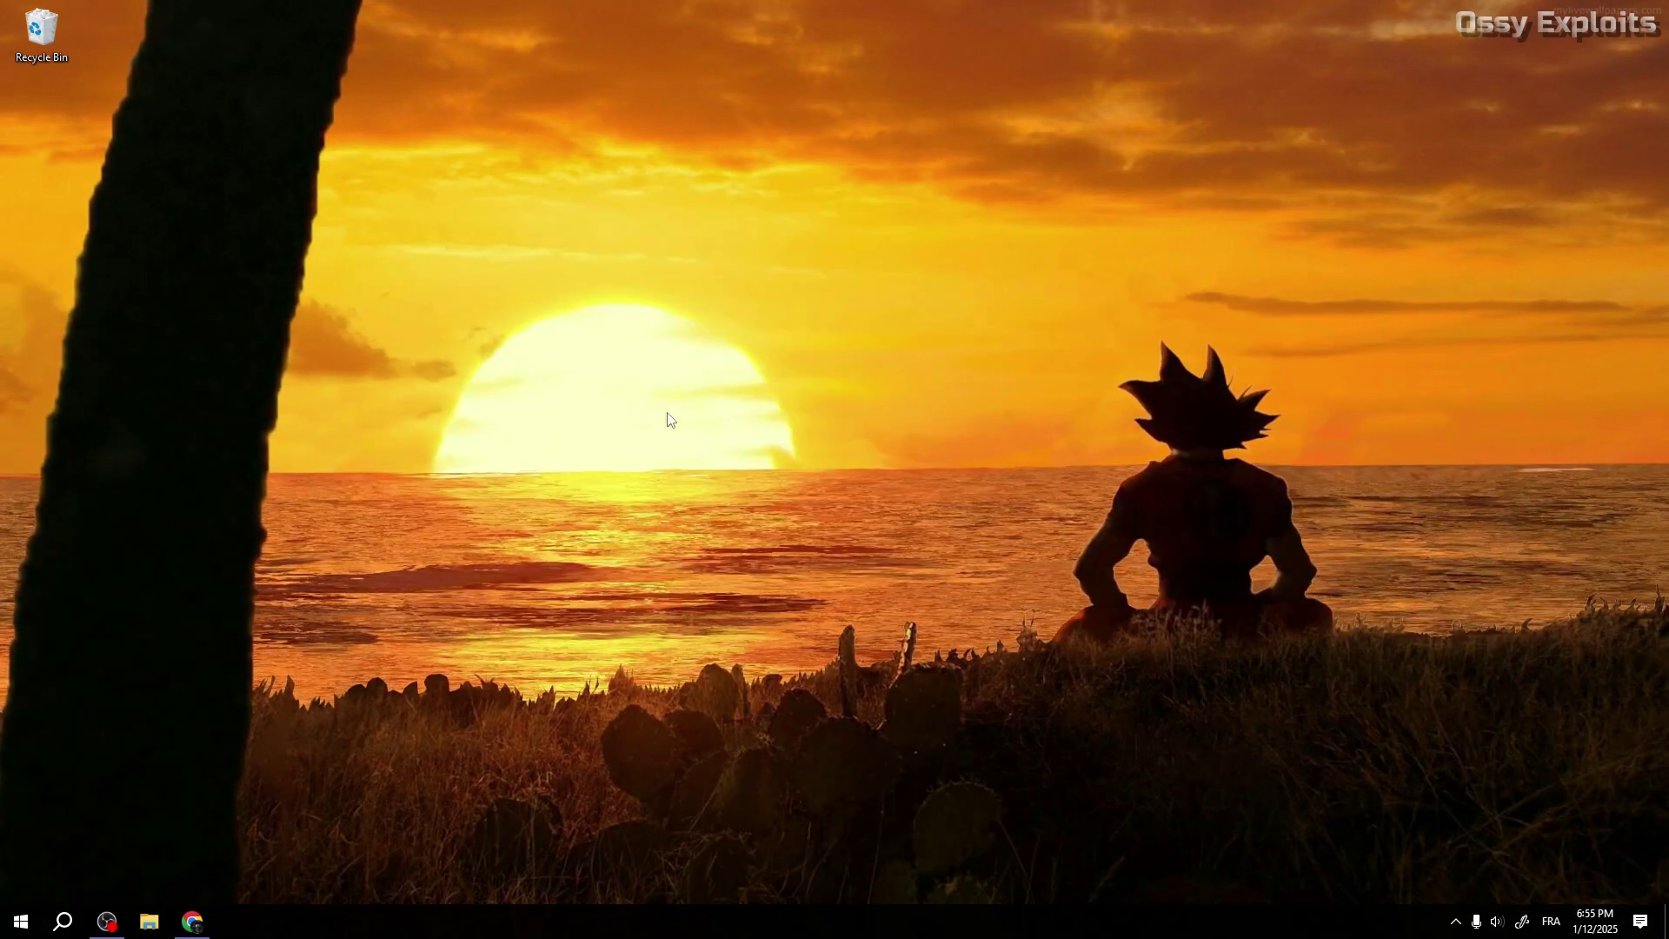
Load the copied link in a new Chrome tab and keep the insecure swift-bootstrapper.exe download.
{"action": "left_click", "coordinate": [192, 921]}
{"action": "key", "text": "ctrl+v"}
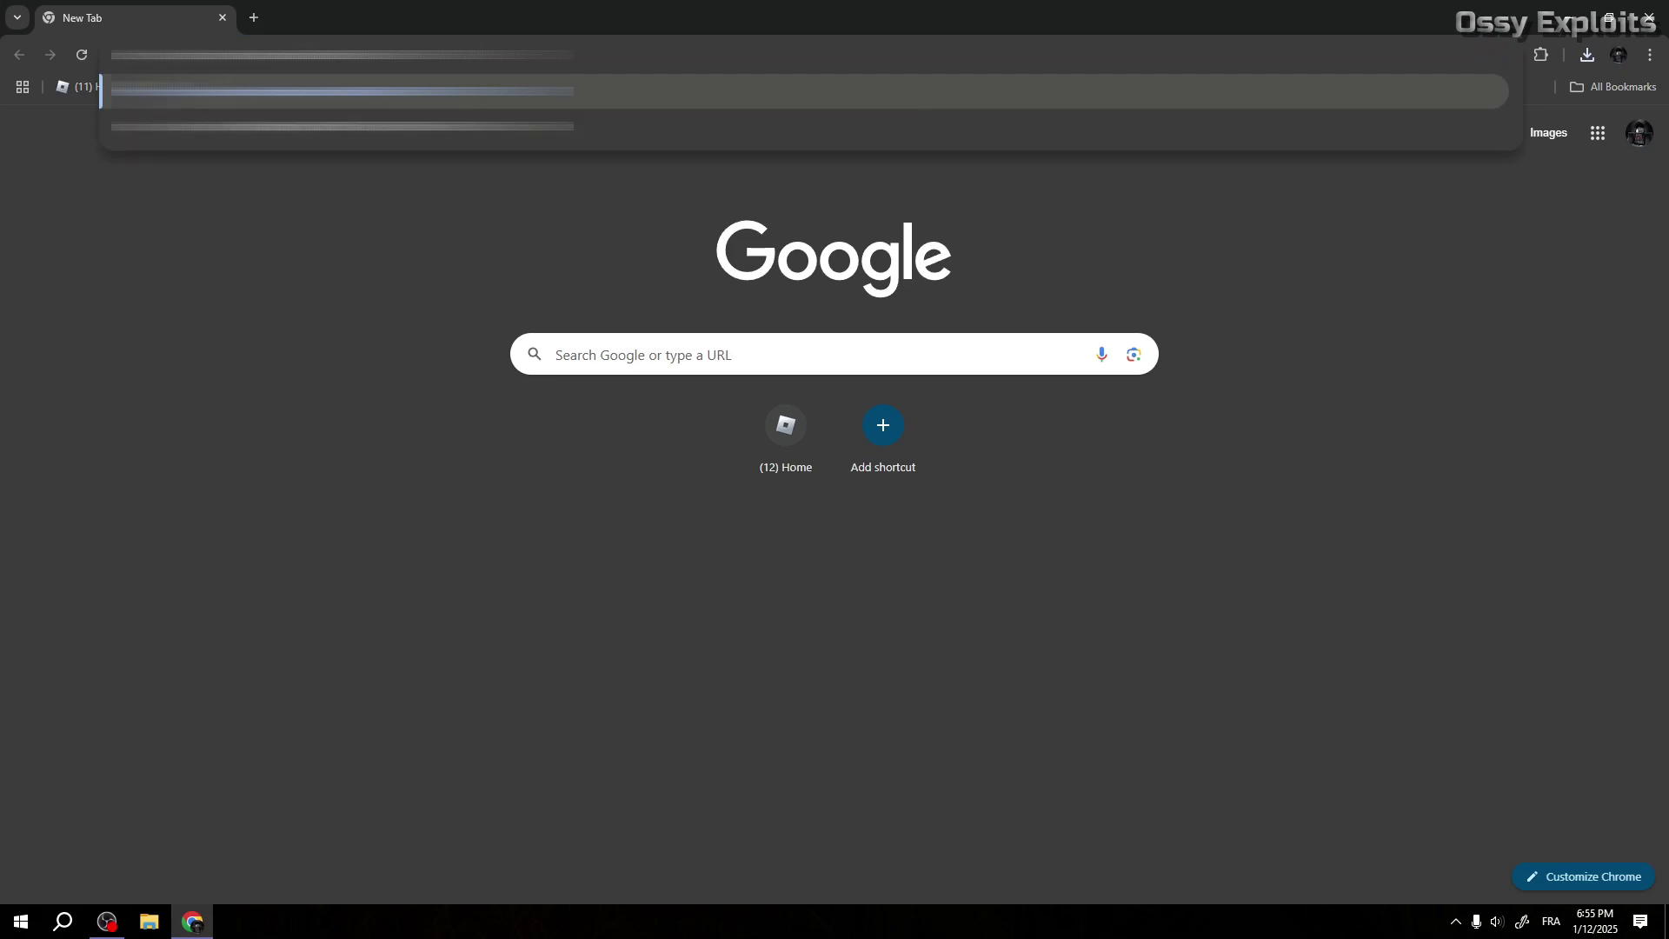
{"action": "key", "text": "Return"}
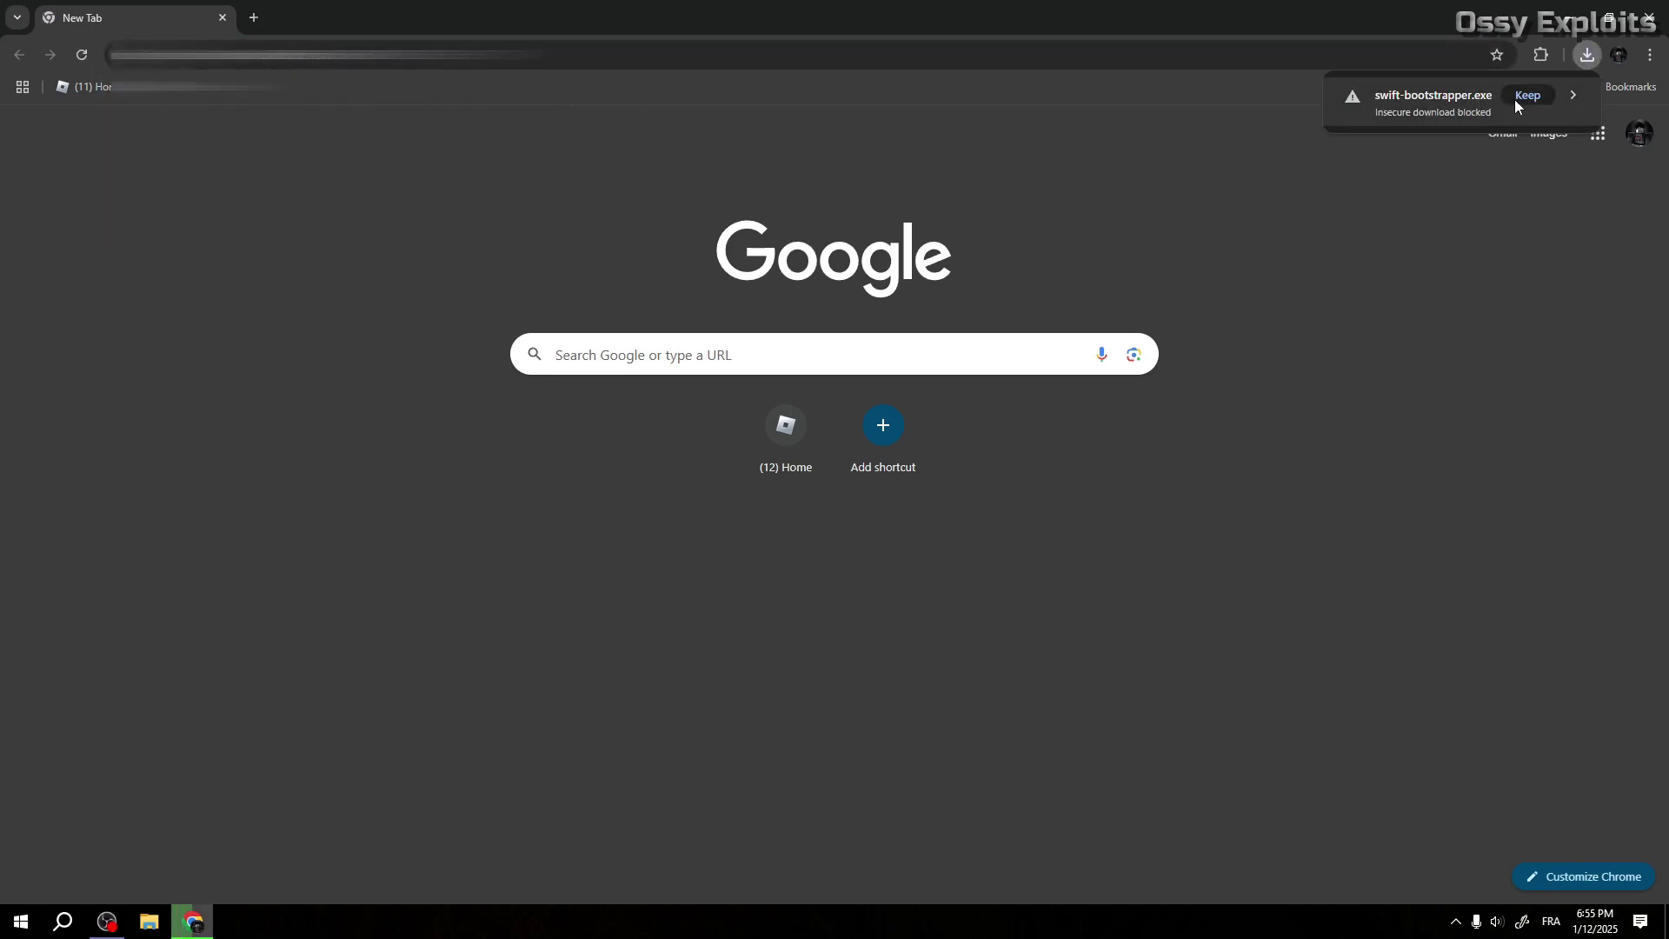
{"action": "left_click", "coordinate": [1517, 100]}
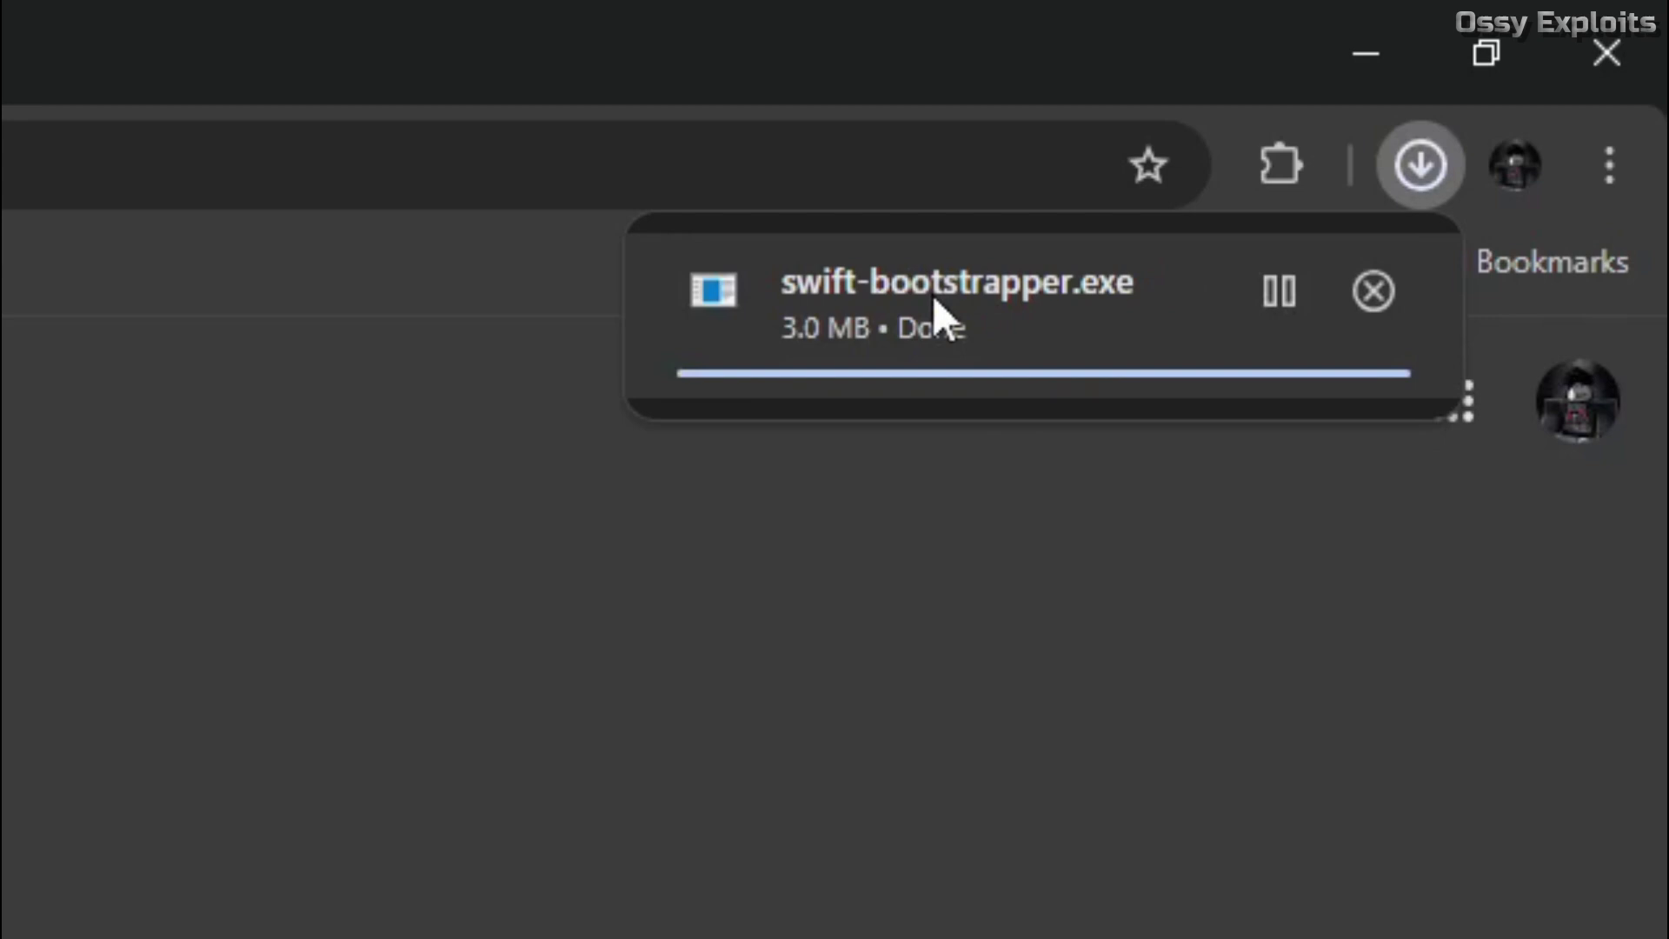
On Chrome's Downloads page, override the block and download the dangerous swift-bootstrapper.exe anyway.
{"action": "left_click", "coordinate": [1129, 294]}
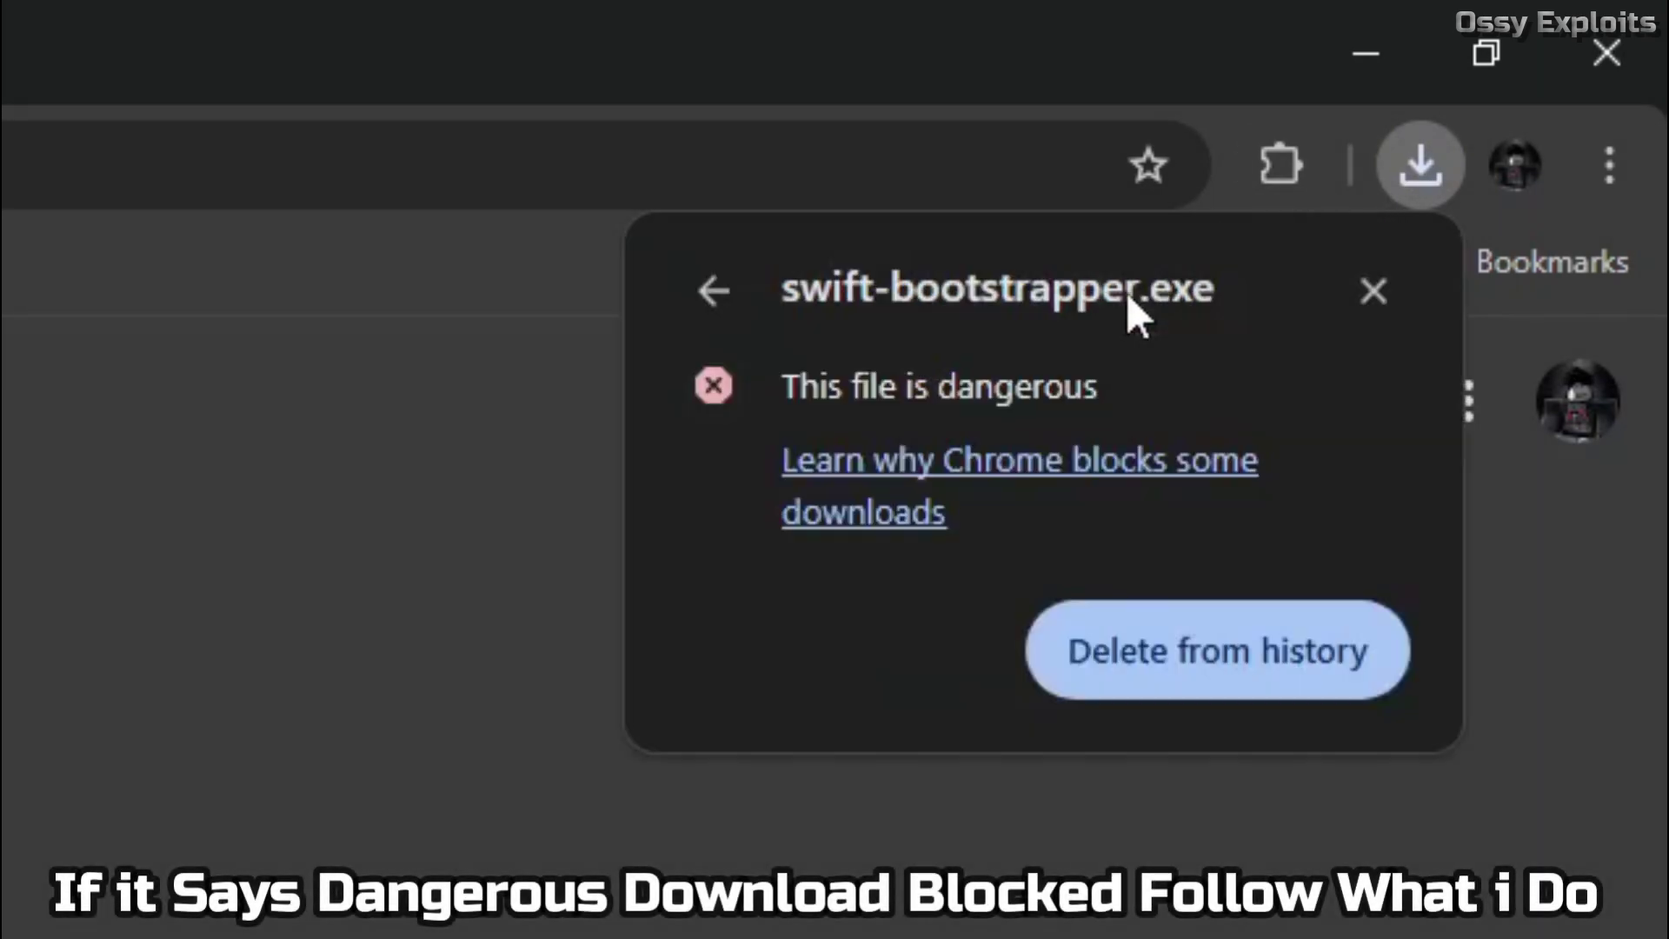
{"action": "left_click", "coordinate": [1600, 172]}
{"action": "left_click", "coordinate": [1083, 810]}
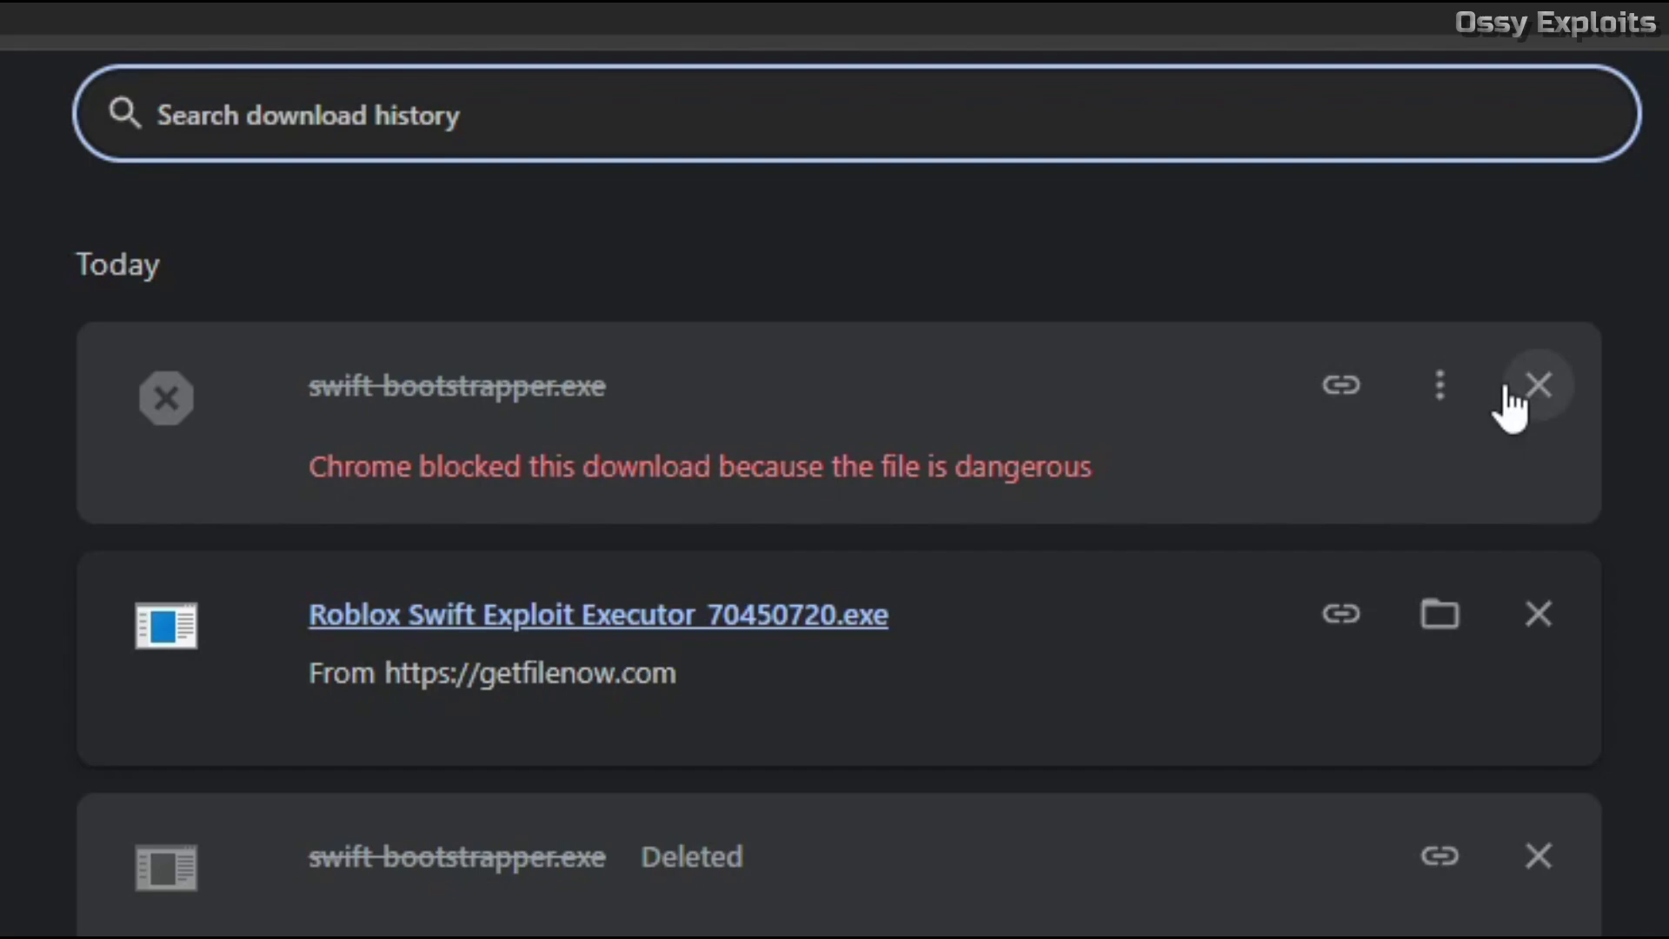
{"action": "left_click", "coordinate": [1440, 384]}
{"action": "left_click", "coordinate": [1252, 491]}
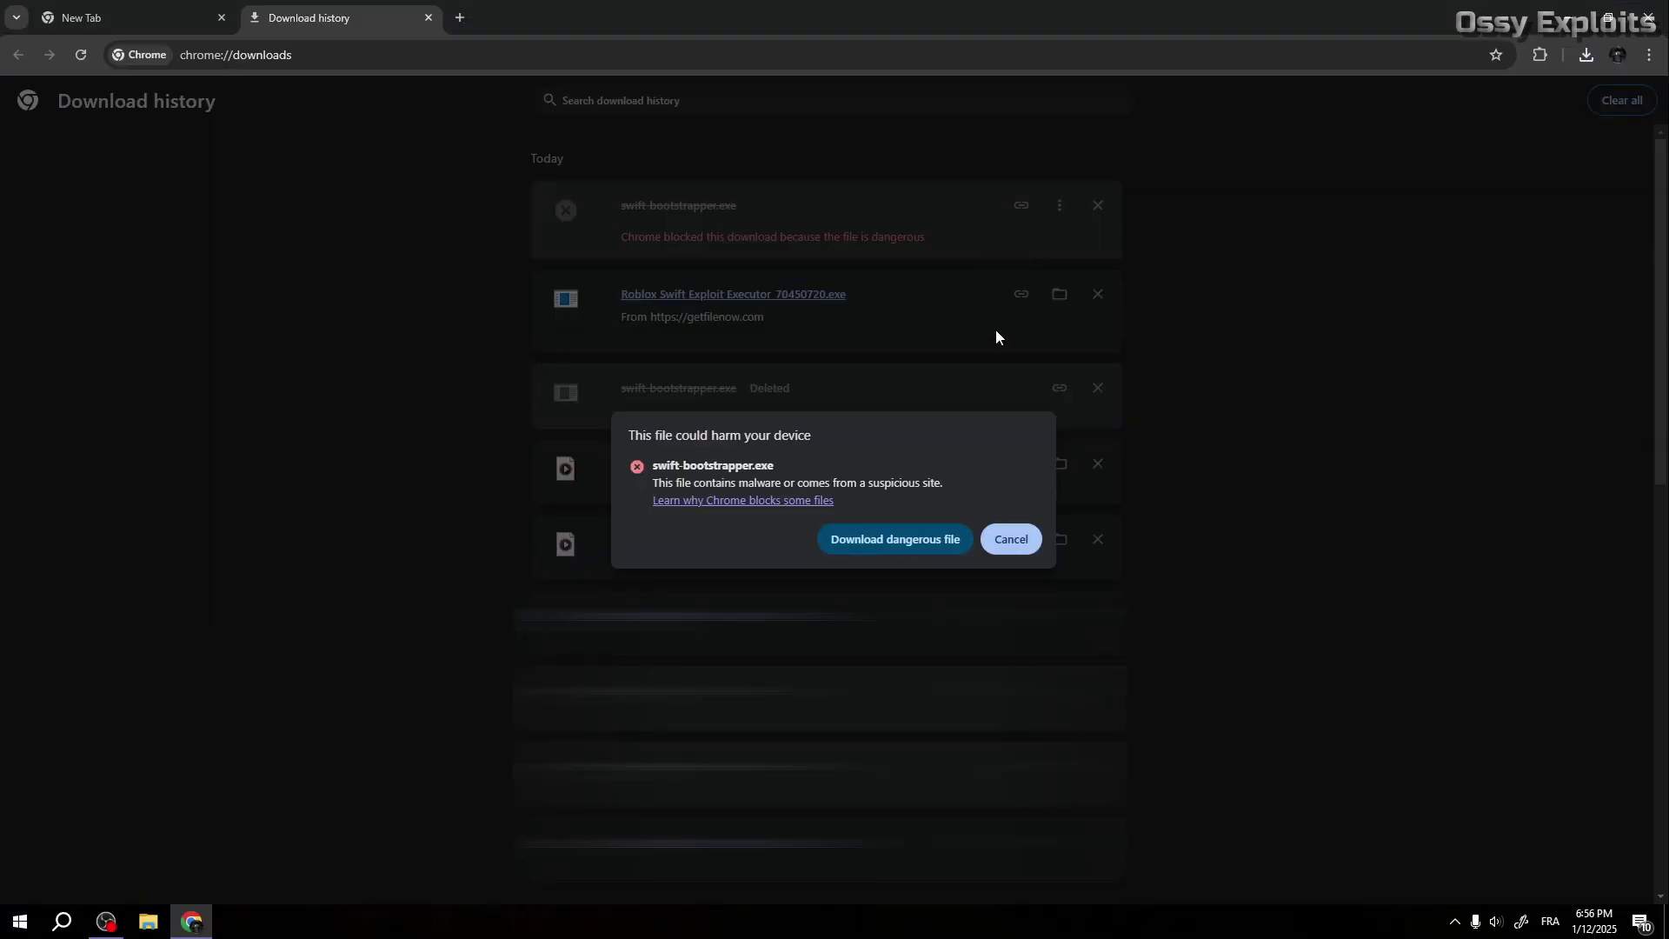
{"action": "left_click", "coordinate": [892, 545]}
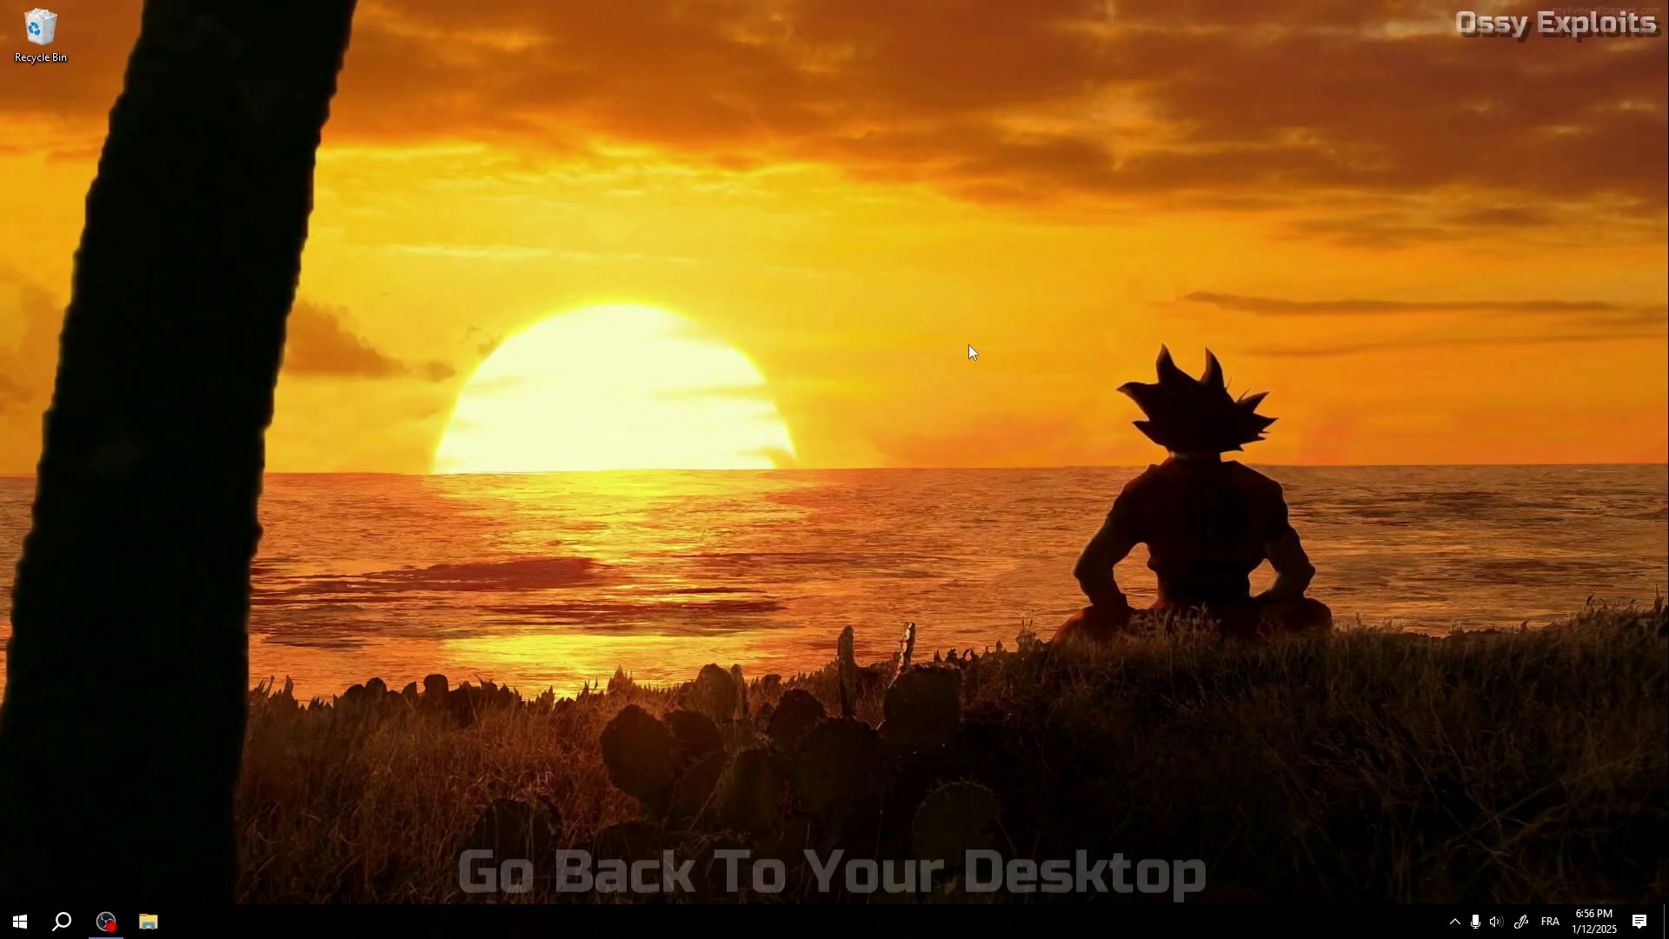
Create a new desktop folder named Swift.
{"action": "right_click", "coordinate": [911, 375]}
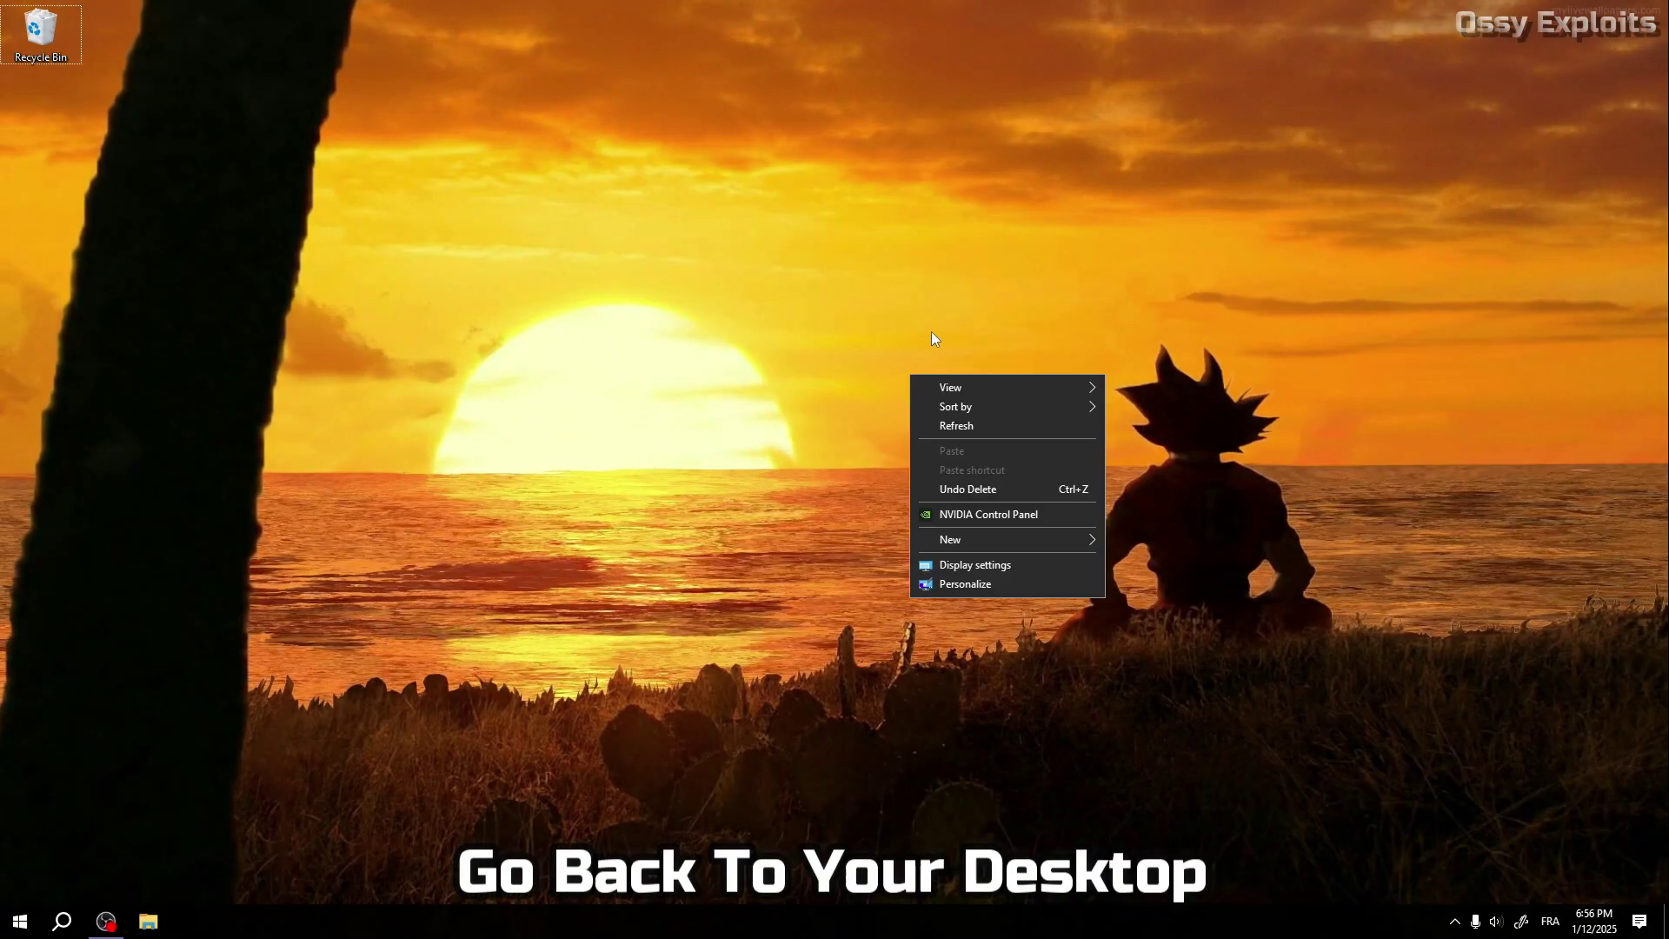
{"action": "mouse_move", "coordinate": [993, 538]}
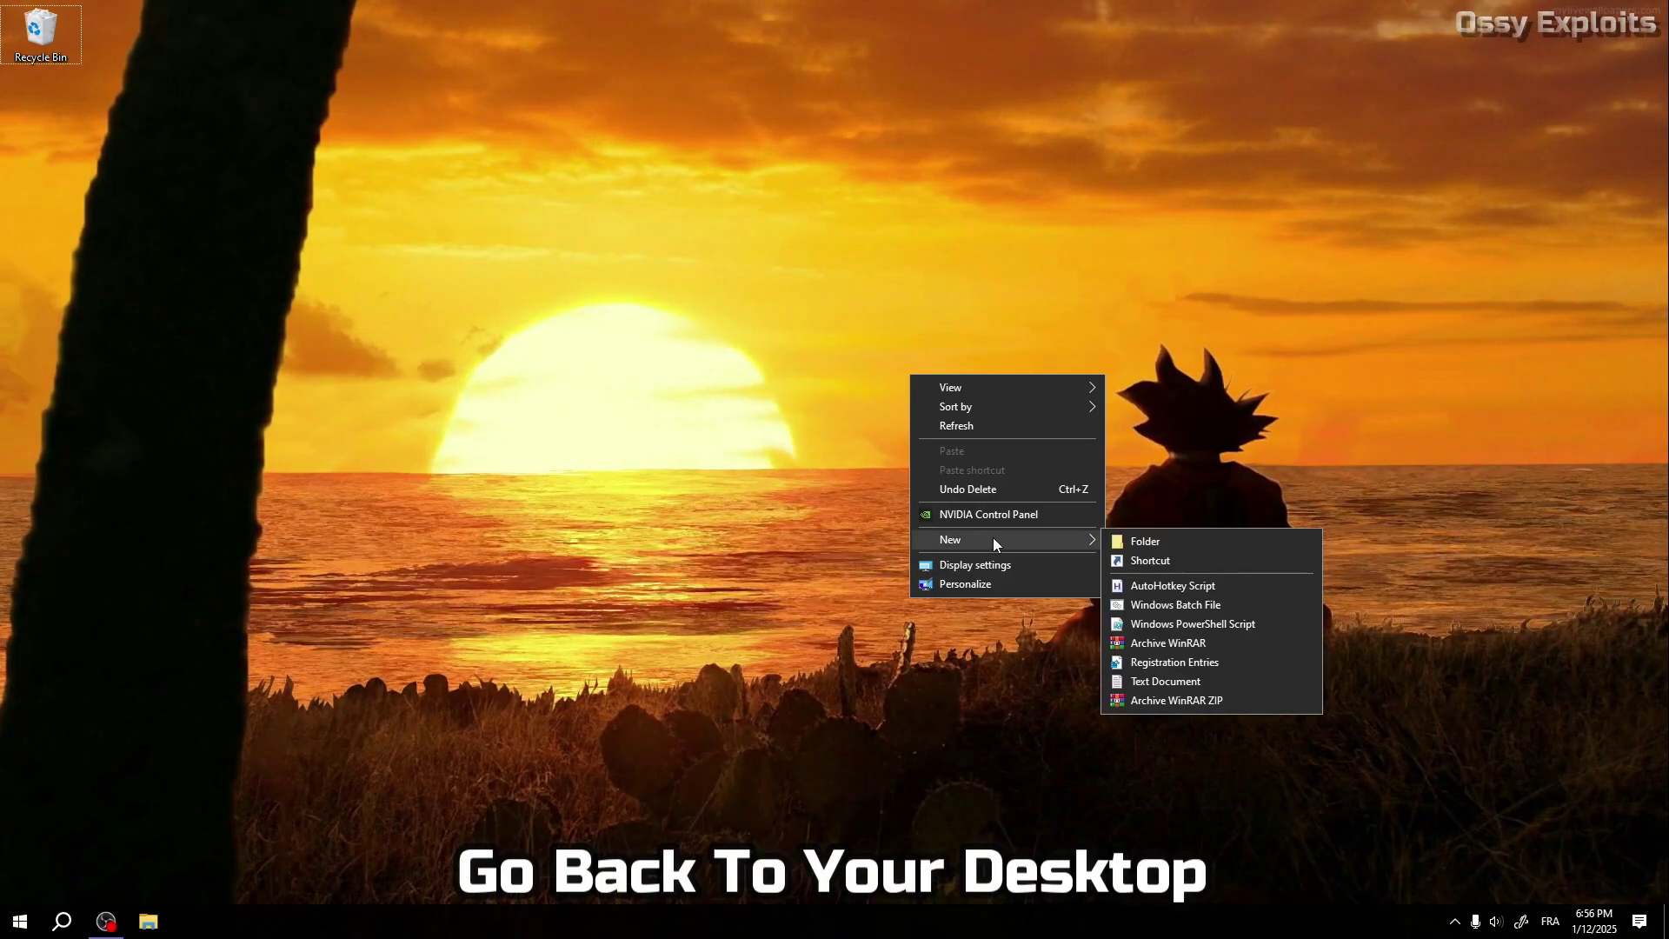
{"action": "left_click", "coordinate": [1127, 541]}
{"action": "type", "text": "Swift"}
{"action": "key", "text": "Return"}
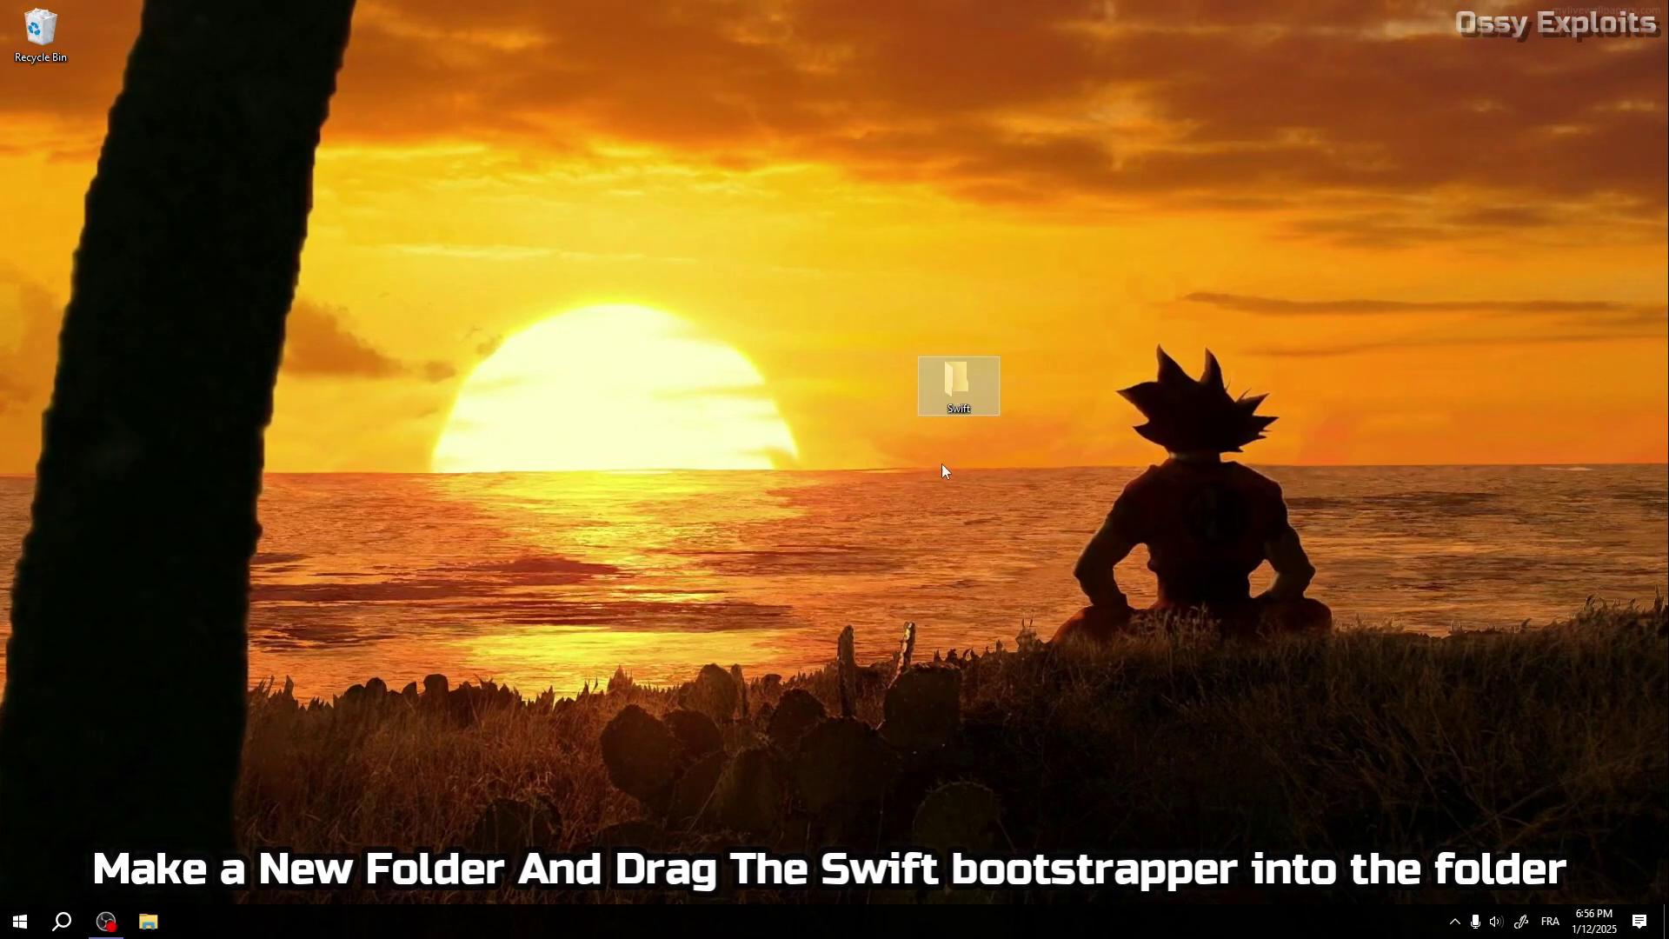
Drag swift-bootstrapper.exe from Downloads into the Swift desktop folder.
{"action": "left_click", "coordinate": [148, 922]}
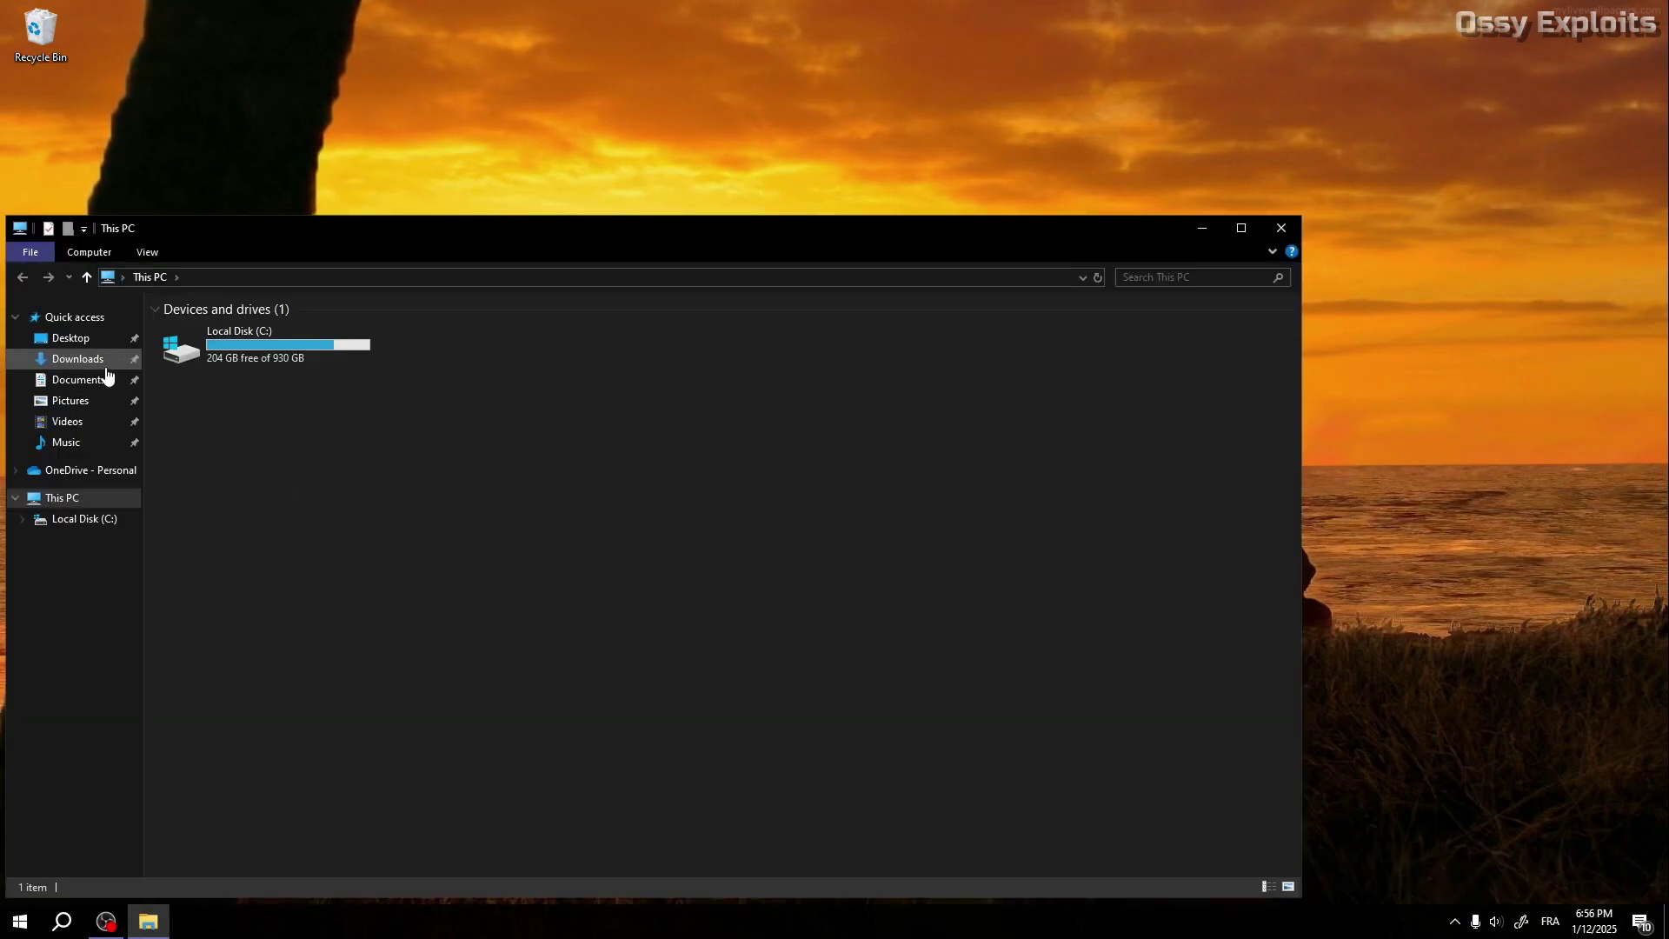
{"action": "left_click_drag", "start_coordinate": [316, 223], "coordinate": [360, 170]}
{"action": "left_click", "coordinate": [83, 289]}
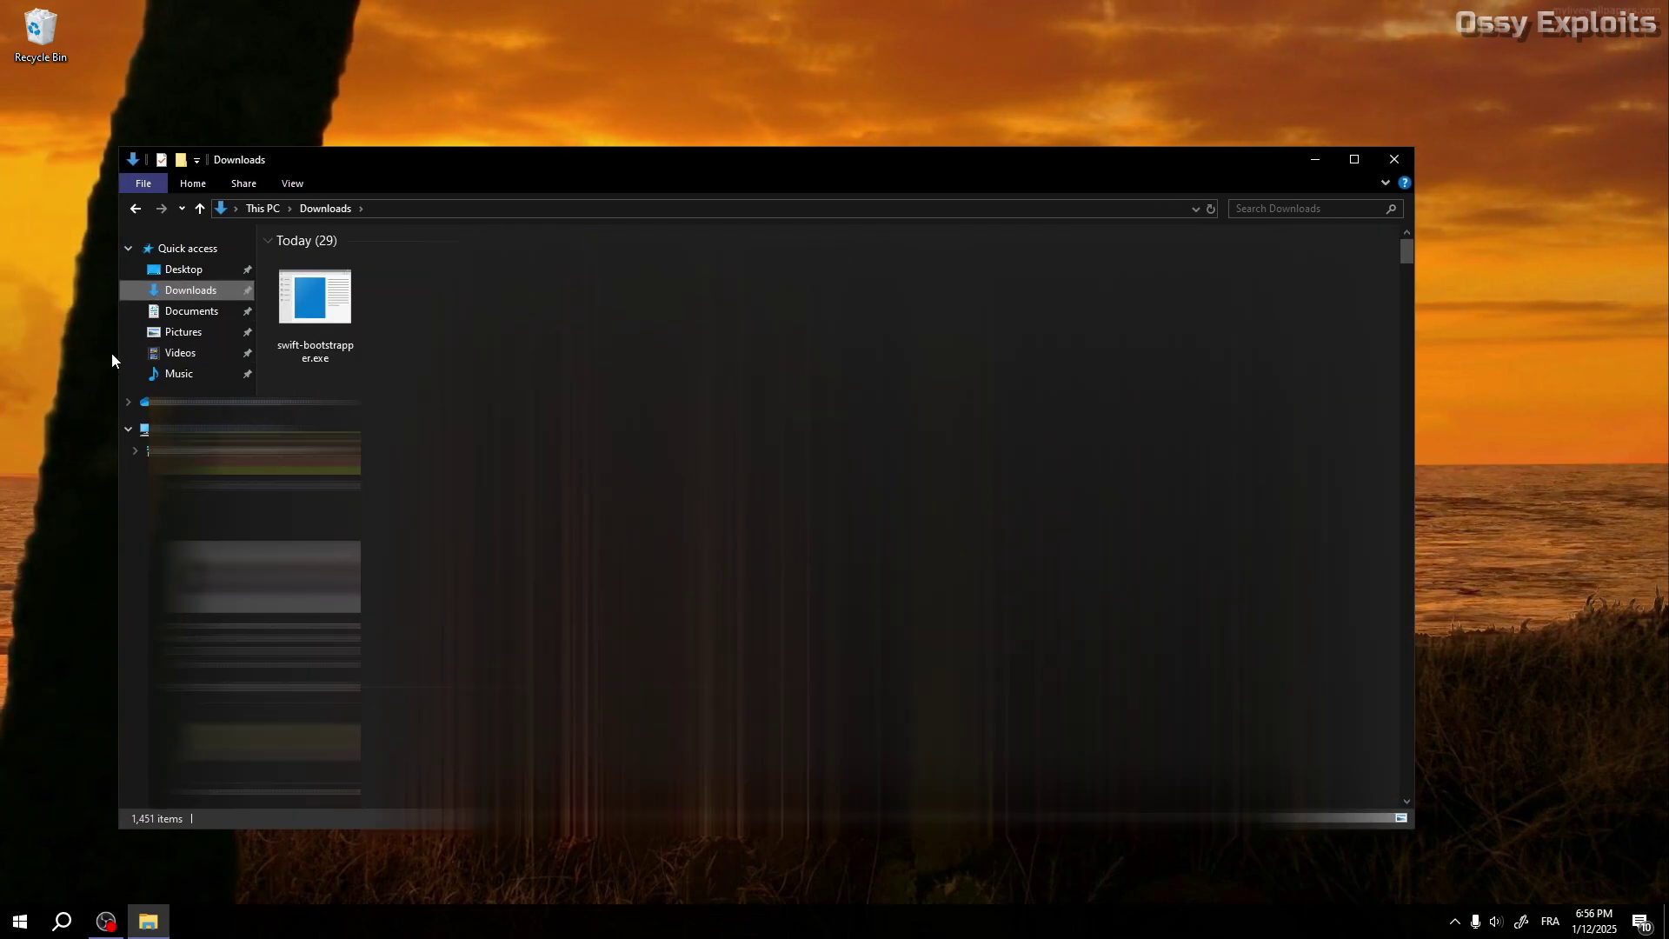
{"action": "left_click_drag", "start_coordinate": [115, 353], "coordinate": [426, 354]}
{"action": "left_click_drag", "start_coordinate": [816, 163], "coordinate": [353, 169]}
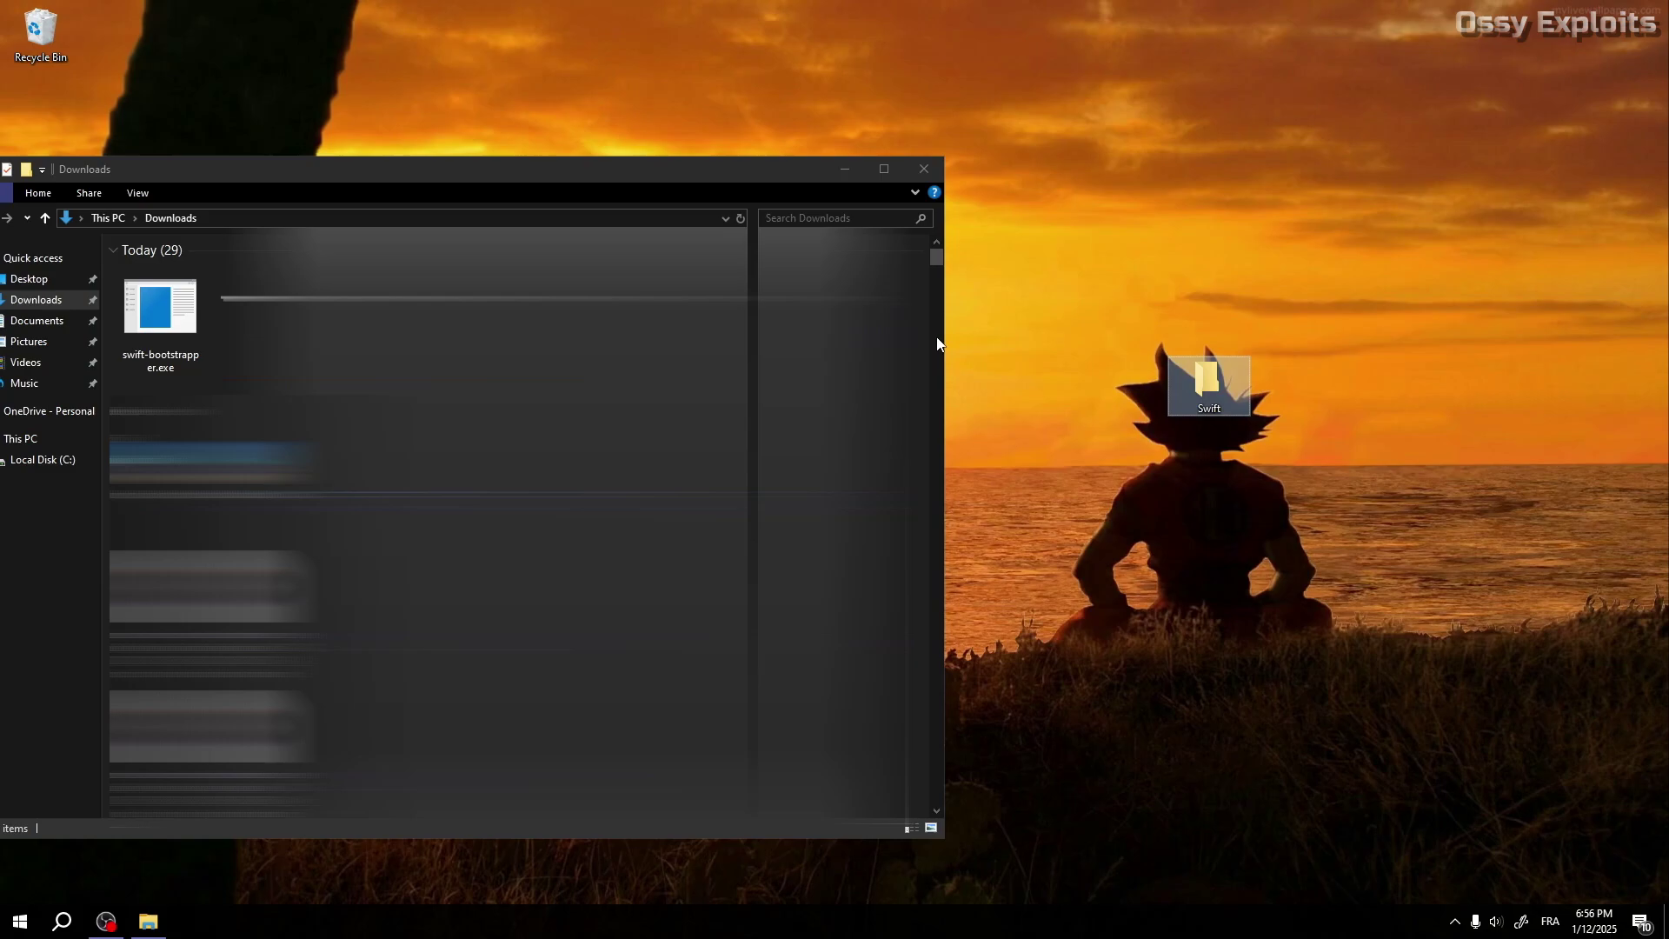
{"action": "left_click_drag", "start_coordinate": [202, 330], "coordinate": [874, 392]}
{"action": "left_click", "coordinate": [939, 170]}
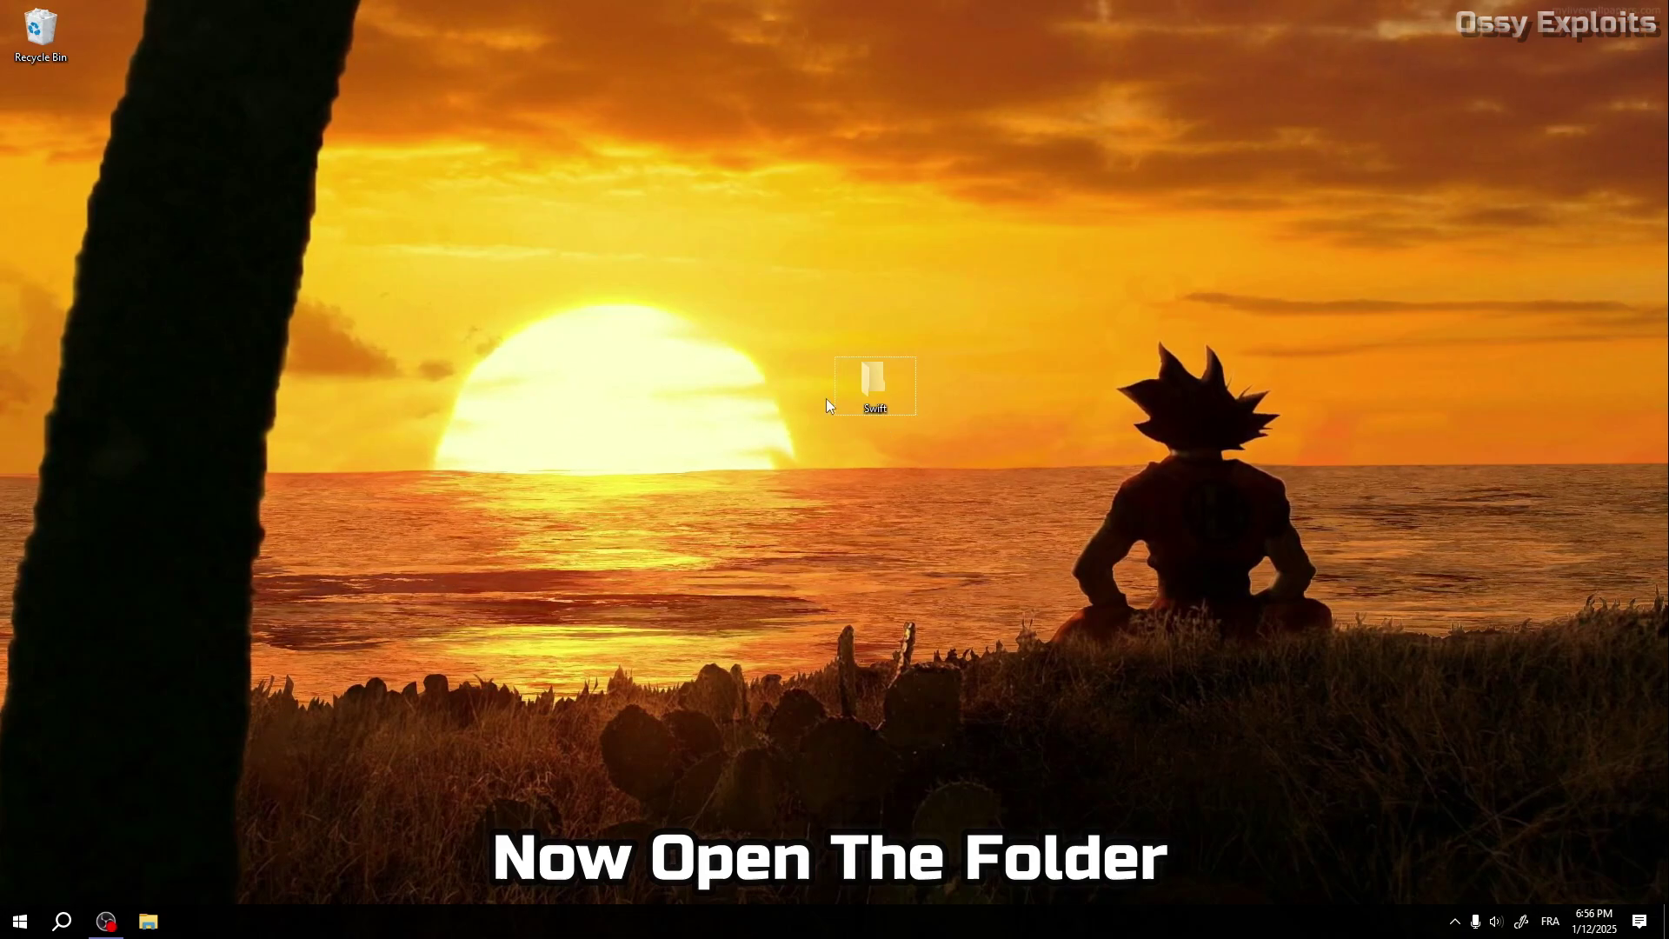
Open the Swift folder and run swift-bootstrapper.exe.
{"action": "left_click_drag", "start_coordinate": [794, 302], "coordinate": [990, 527]}
{"action": "double_click", "coordinate": [861, 374]}
{"action": "left_click_drag", "start_coordinate": [537, 173], "coordinate": [963, 199]}
{"action": "double_click", "coordinate": [654, 297]}
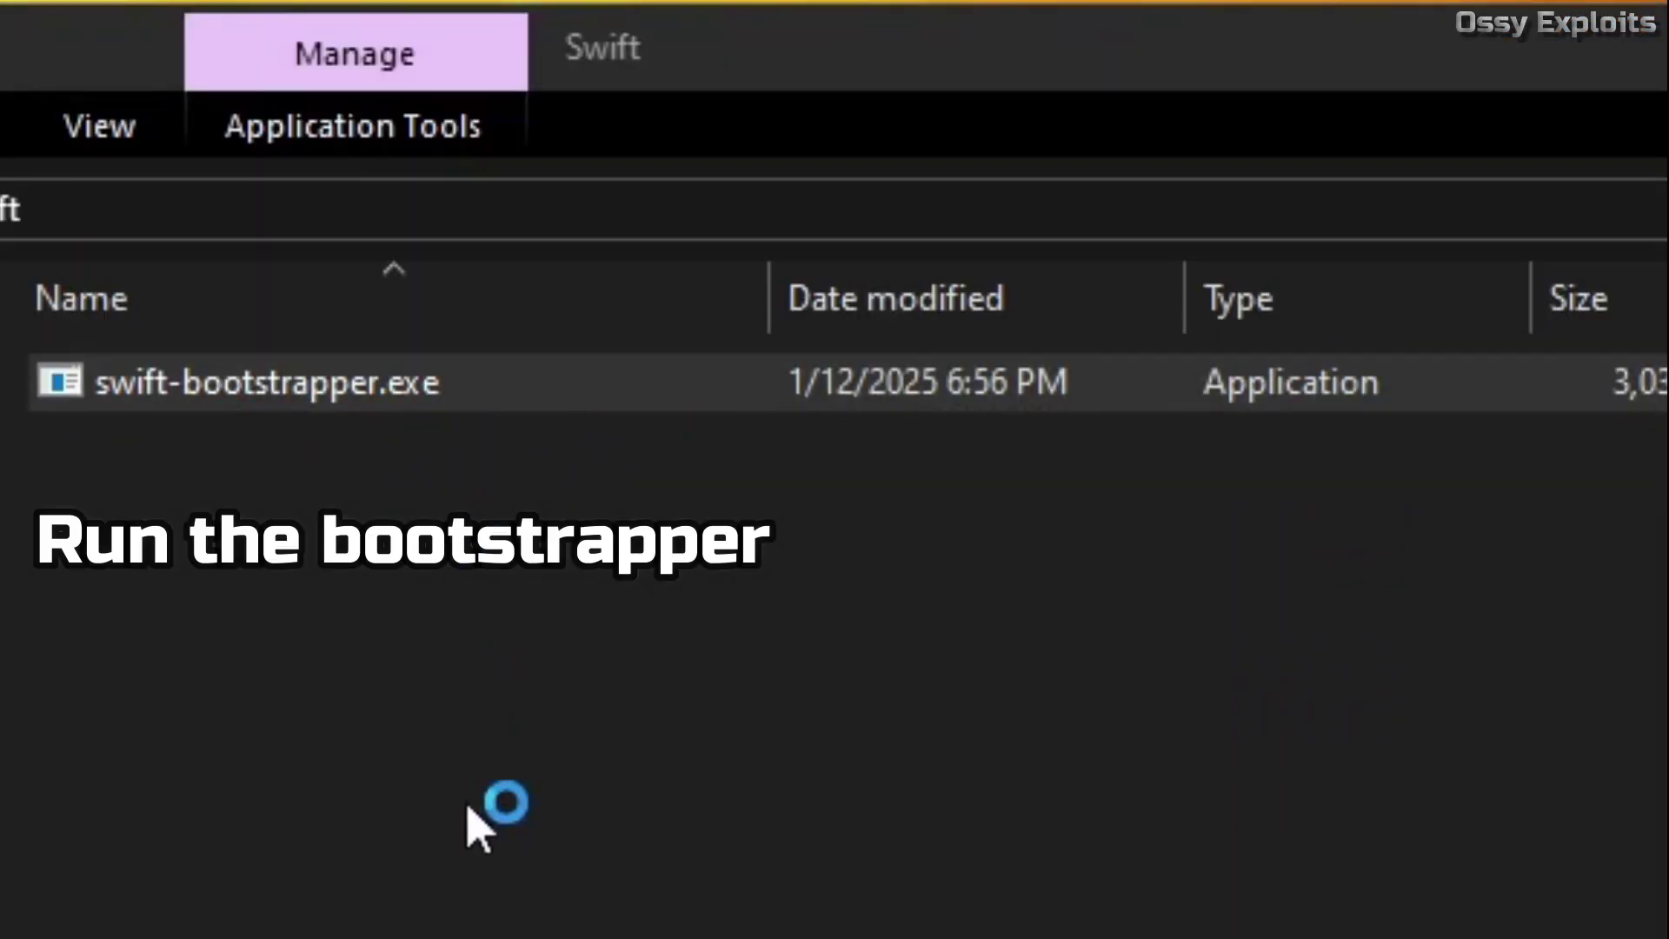
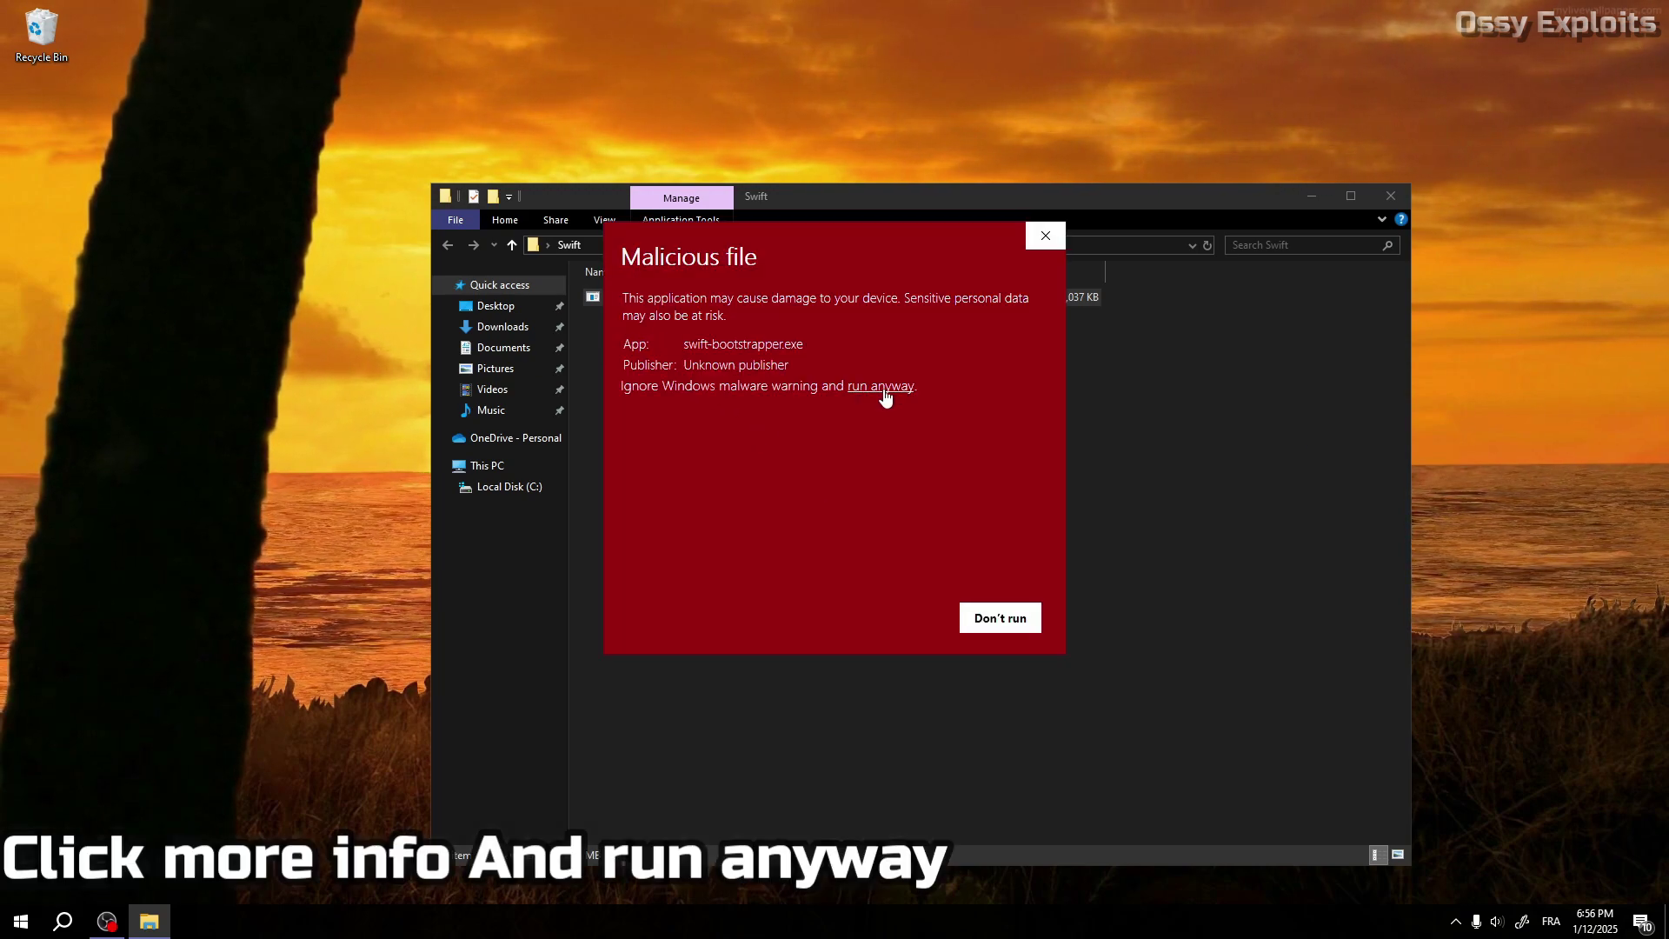
Run swift-bootstrapper.exe past the SmartScreen warning, let it download its files, then launch Swift.exe.
{"action": "left_click", "coordinate": [882, 388]}
{"action": "left_click_drag", "start_coordinate": [452, 221], "coordinate": [1175, 371]}
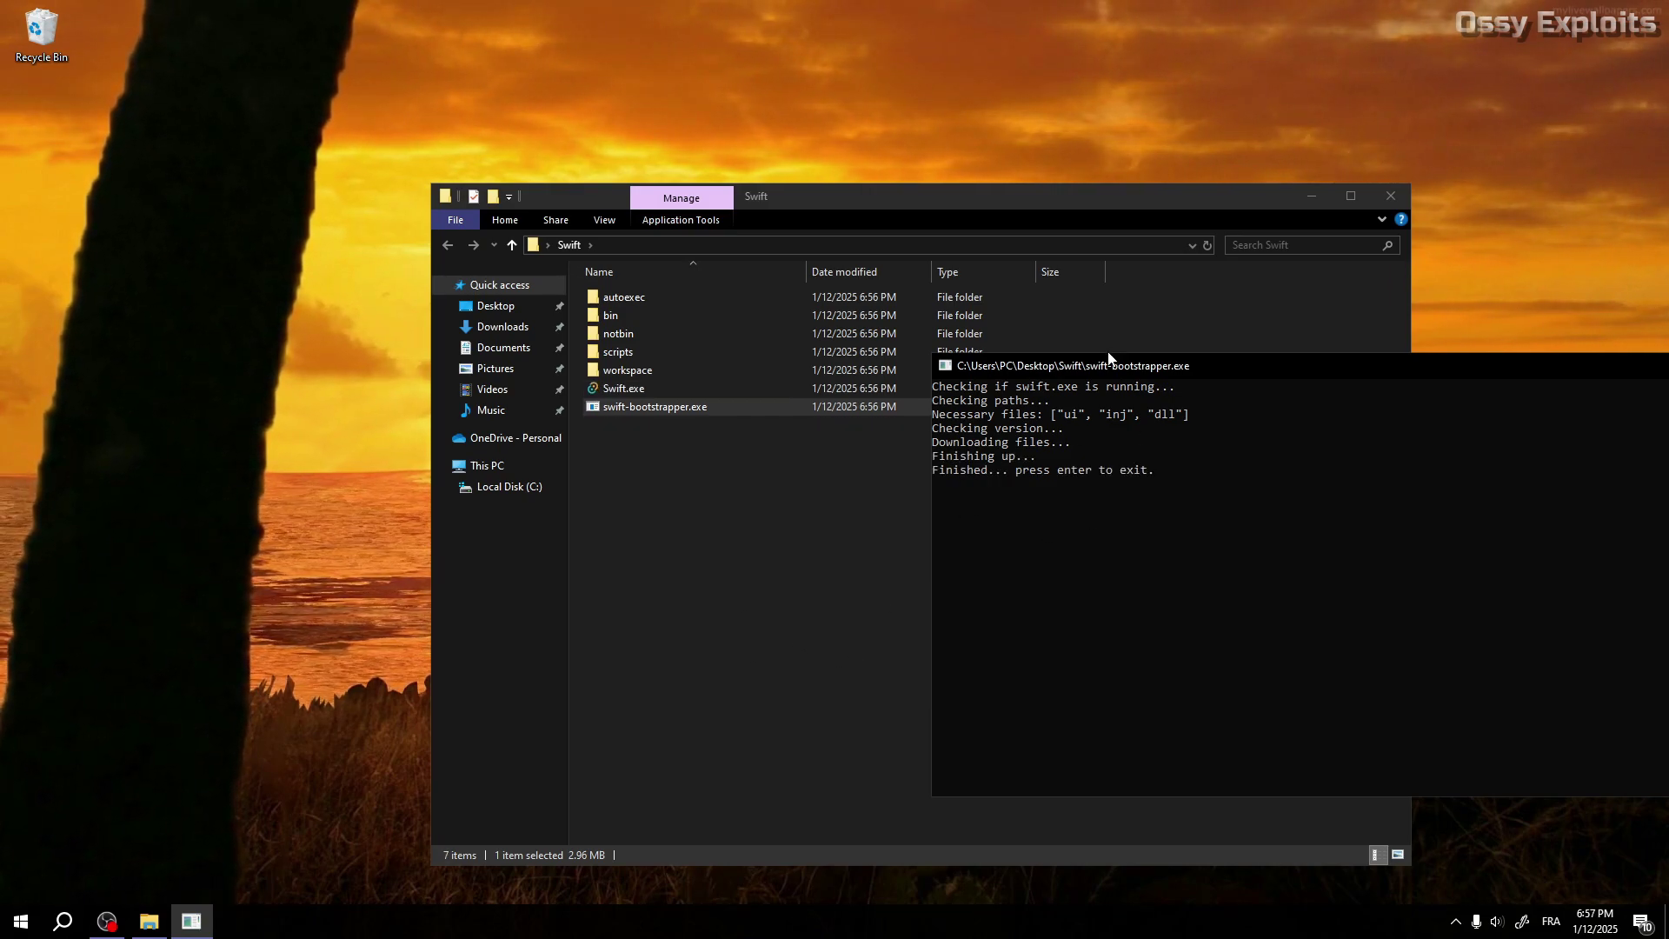
{"action": "left_click_drag", "start_coordinate": [1110, 355], "coordinate": [975, 345]}
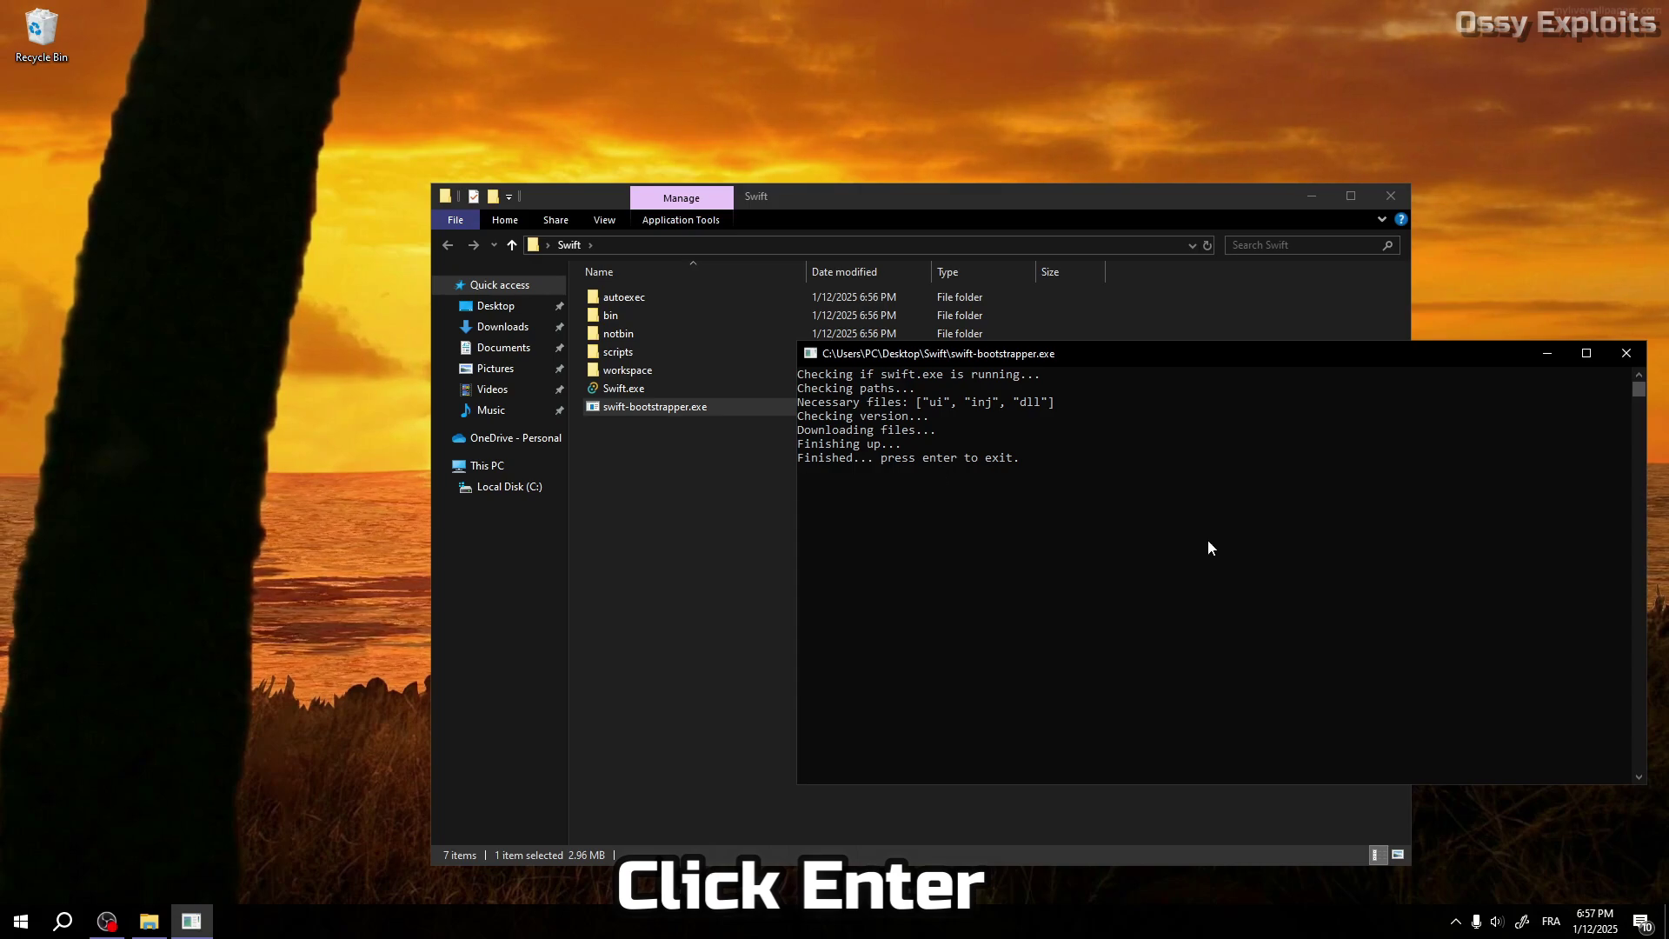
{"action": "key", "text": "Return"}
{"action": "left_click", "coordinate": [639, 432]}
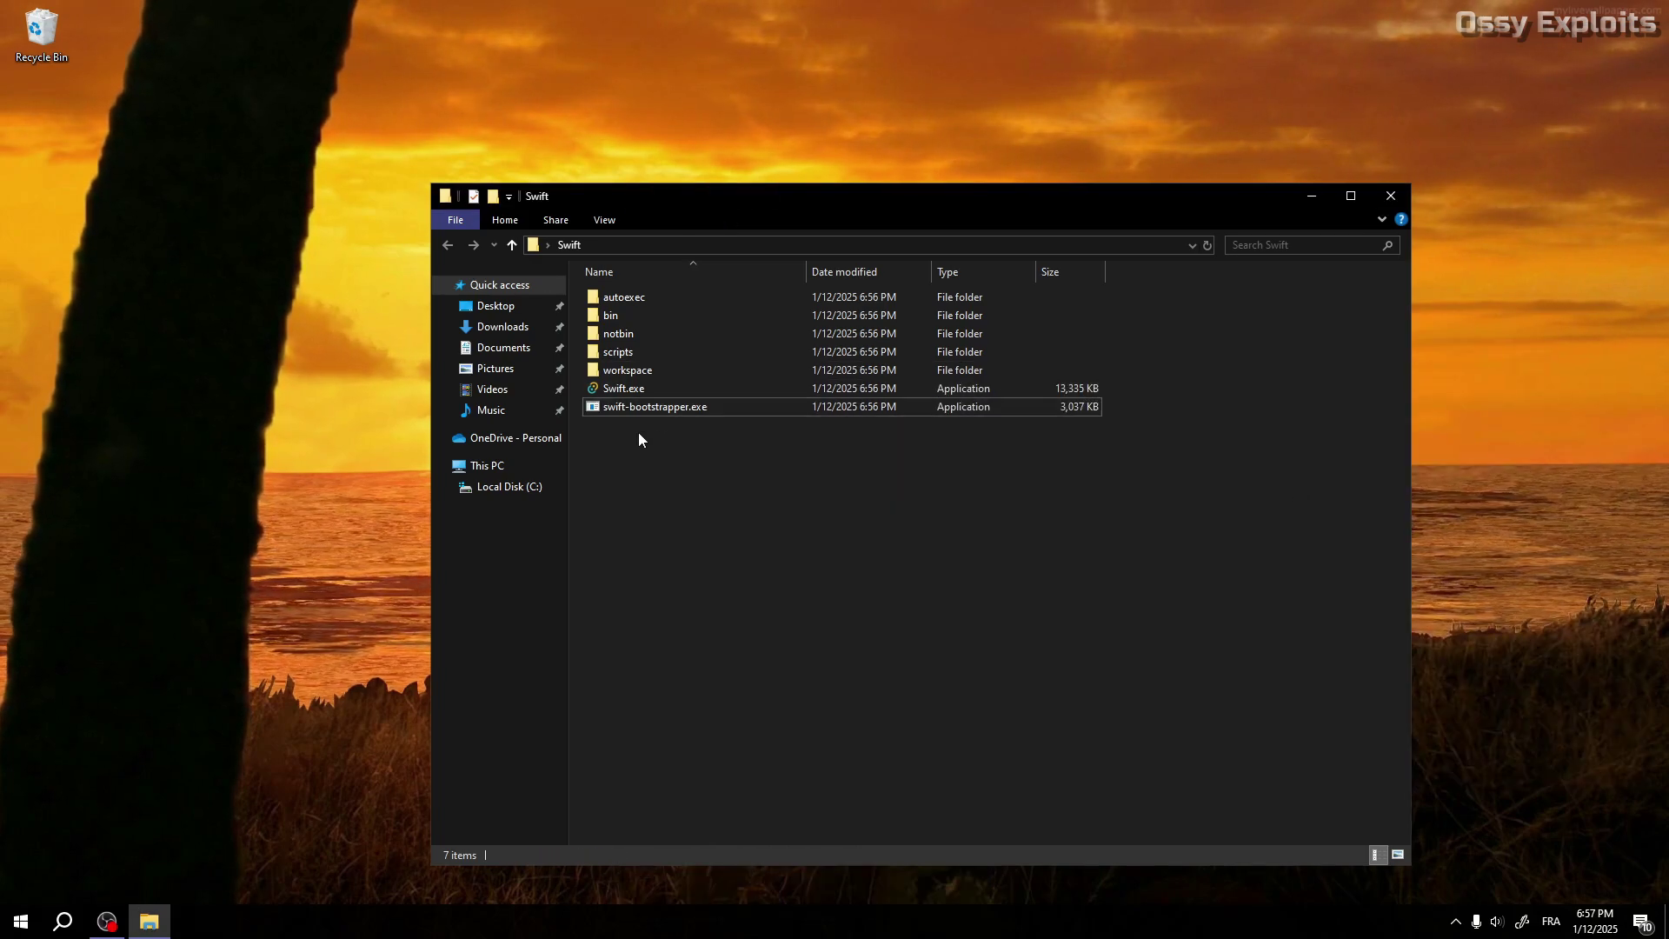
{"action": "double_click", "coordinate": [627, 390]}
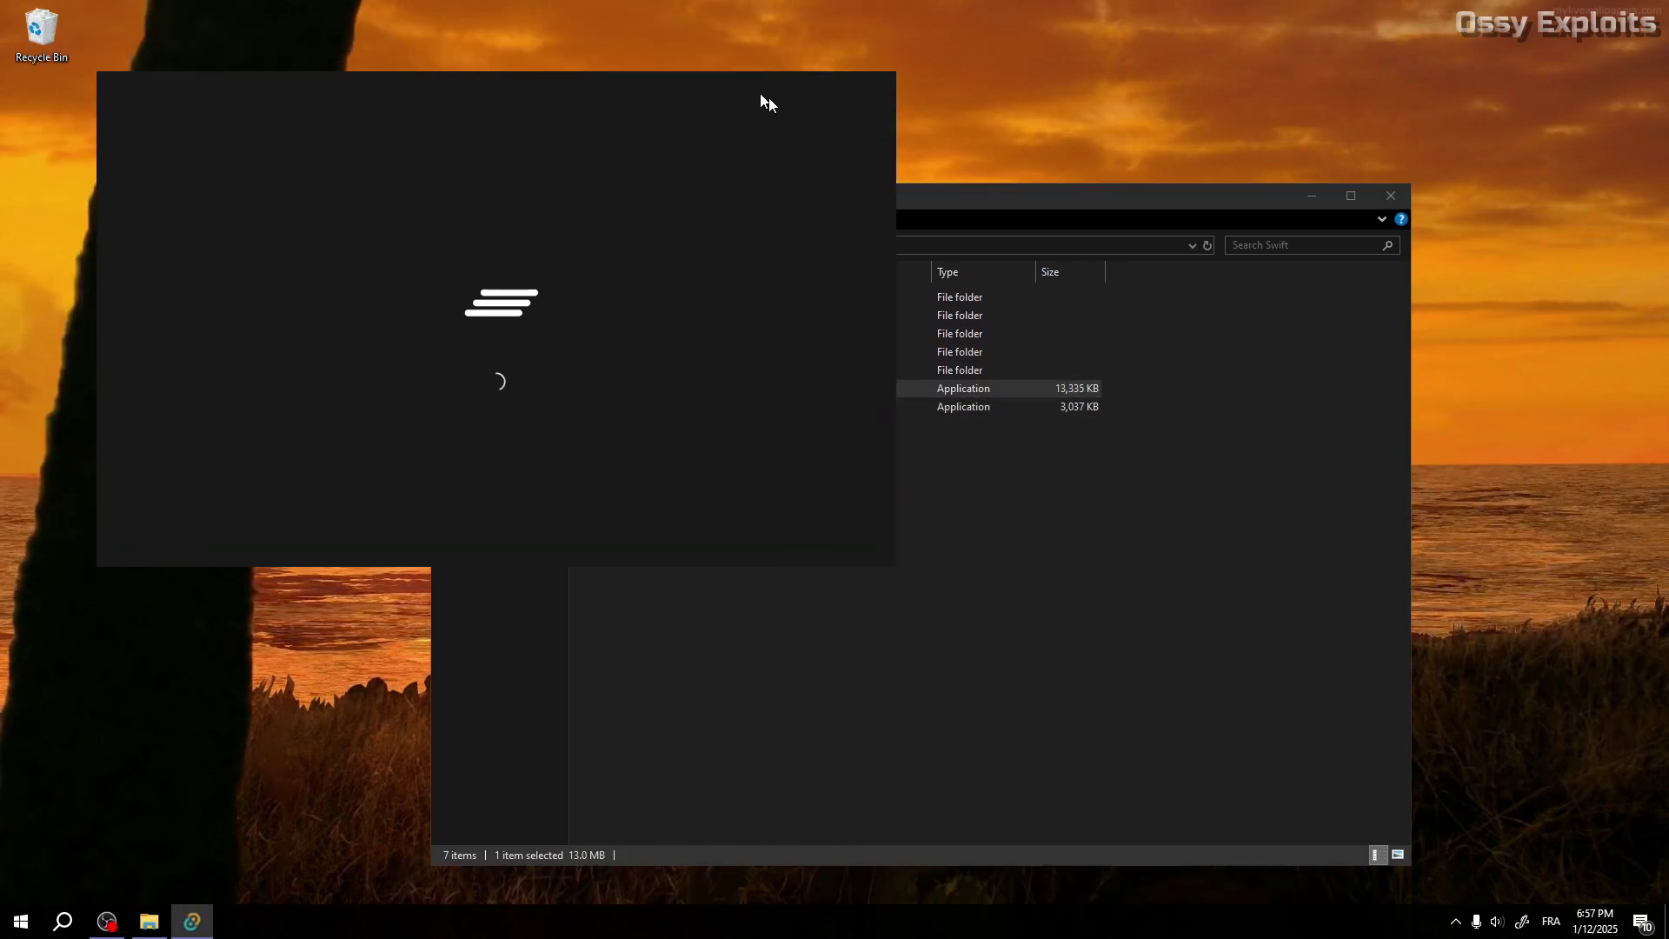
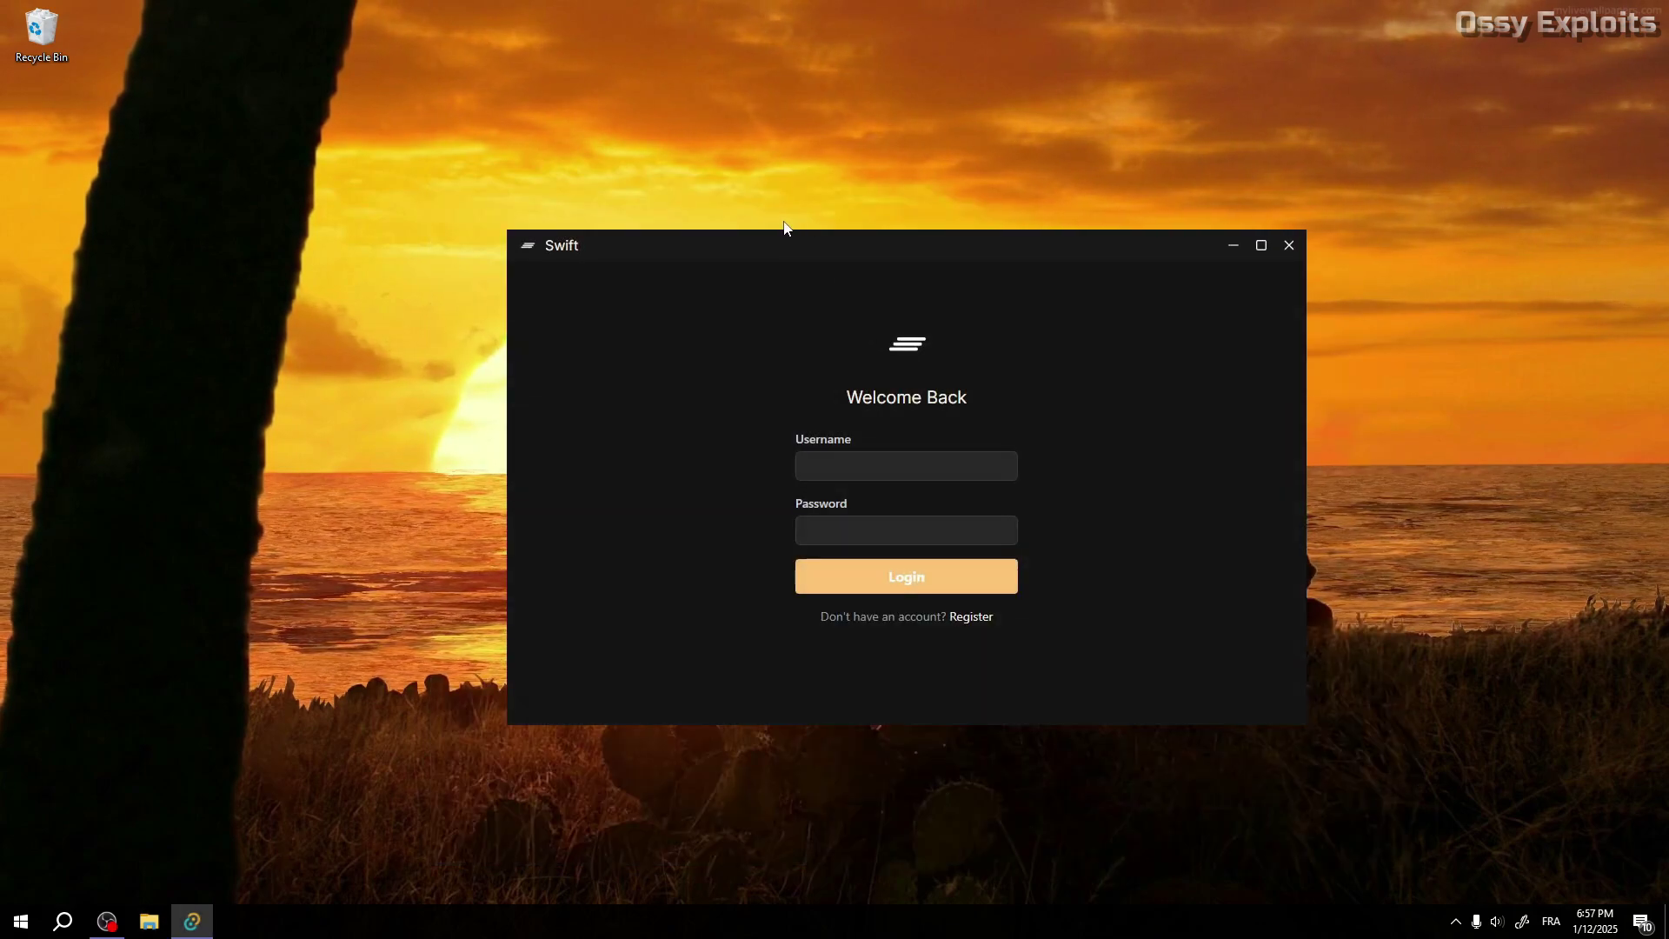
Move the Swift login window, switch to Register, and follow the 'Don't have a key?' link.
{"action": "left_click_drag", "start_coordinate": [752, 252], "coordinate": [700, 180]}
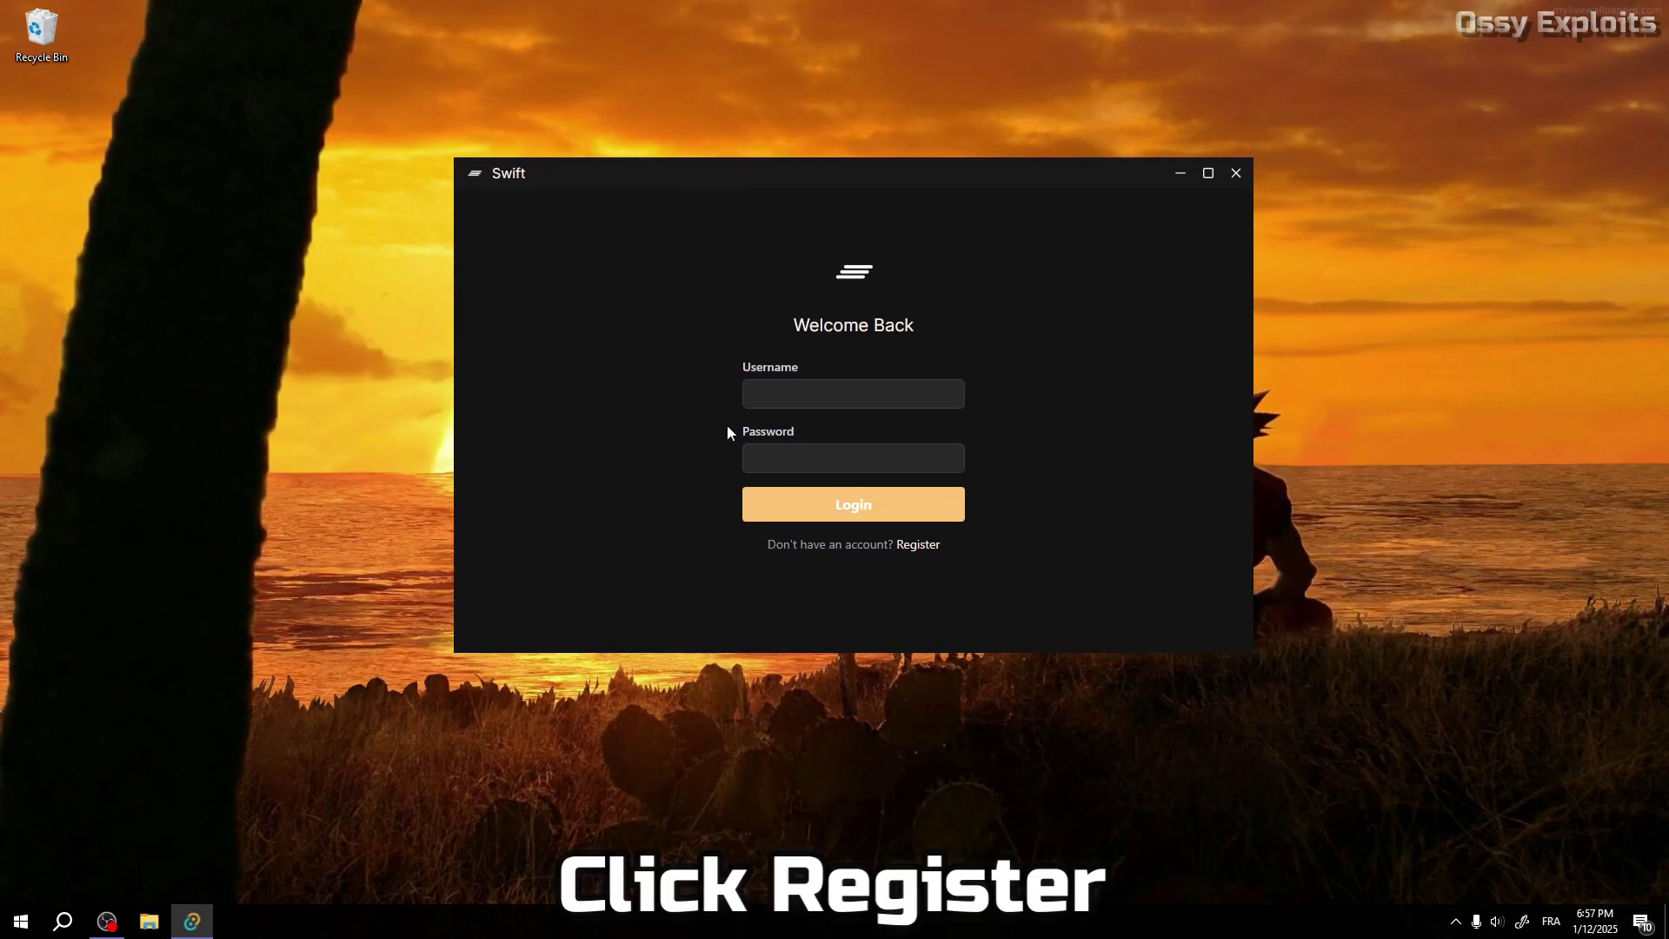
{"action": "left_click", "coordinate": [758, 391]}
{"action": "left_click", "coordinate": [722, 387]}
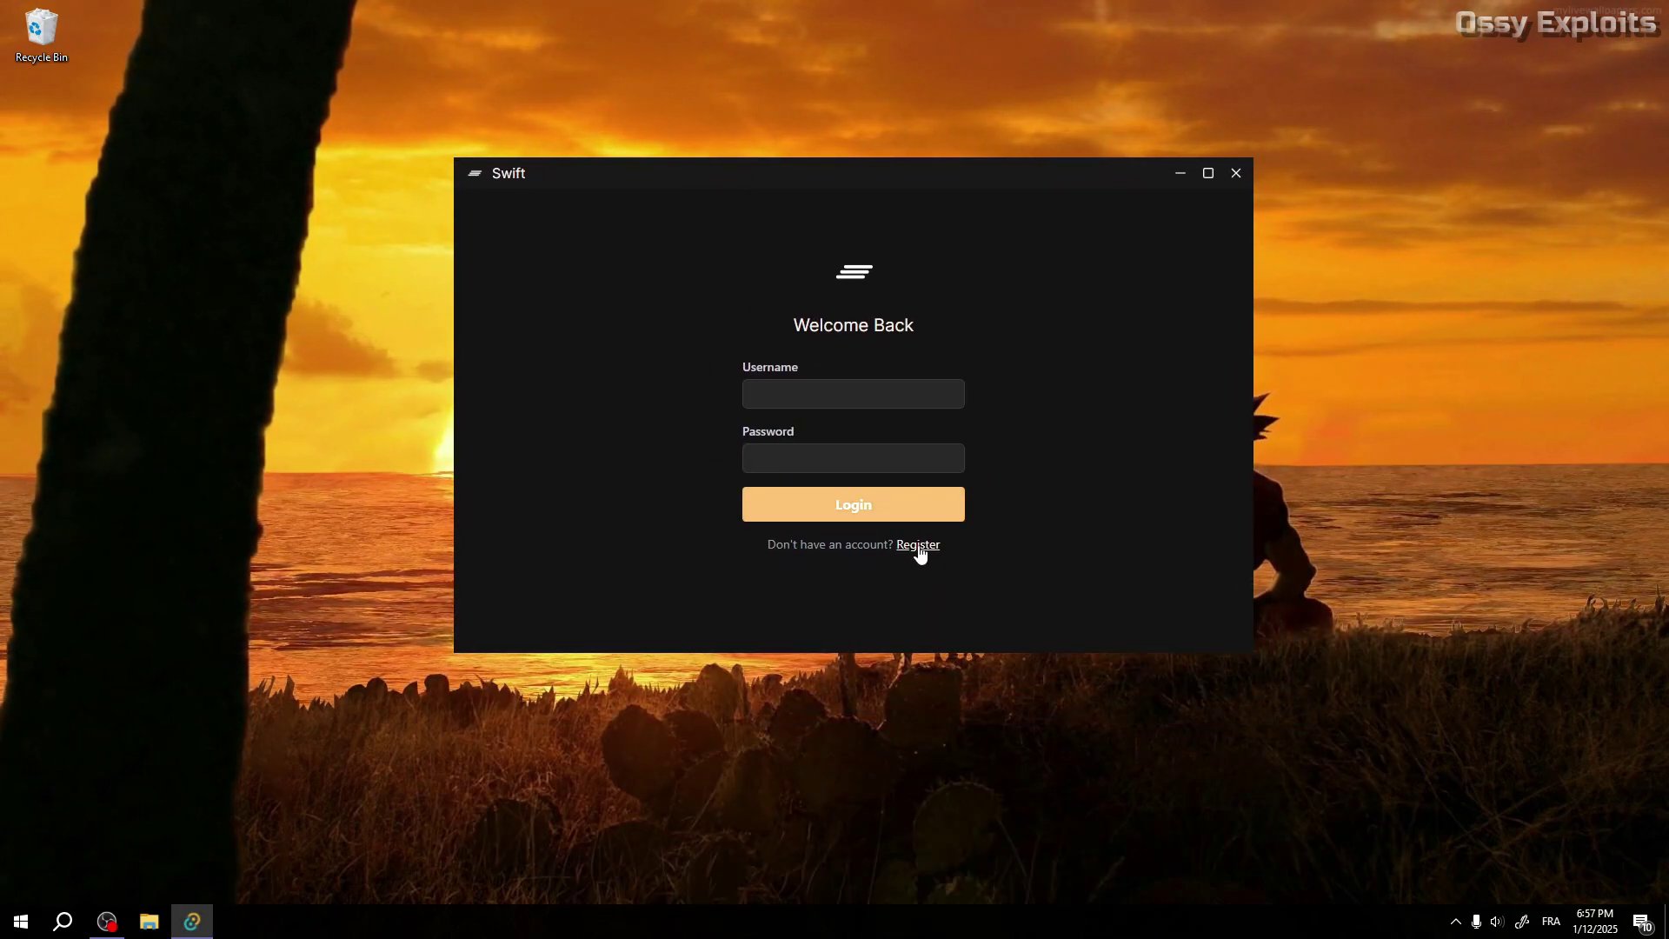
{"action": "left_click", "coordinate": [919, 545]}
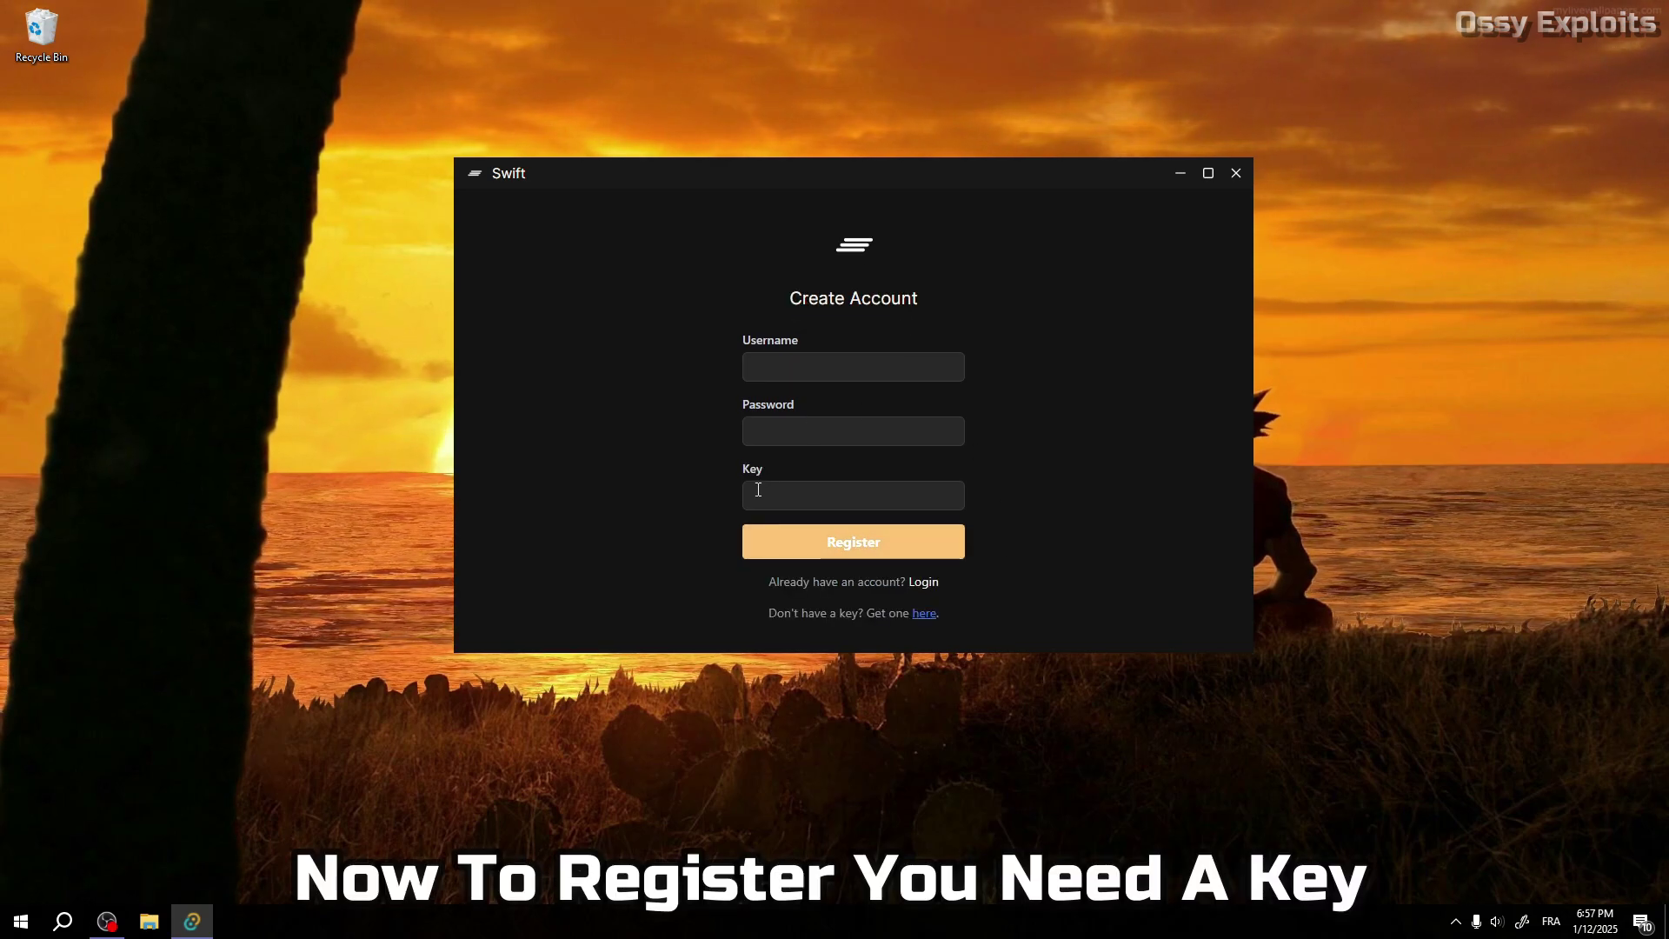
{"action": "left_click", "coordinate": [926, 616]}
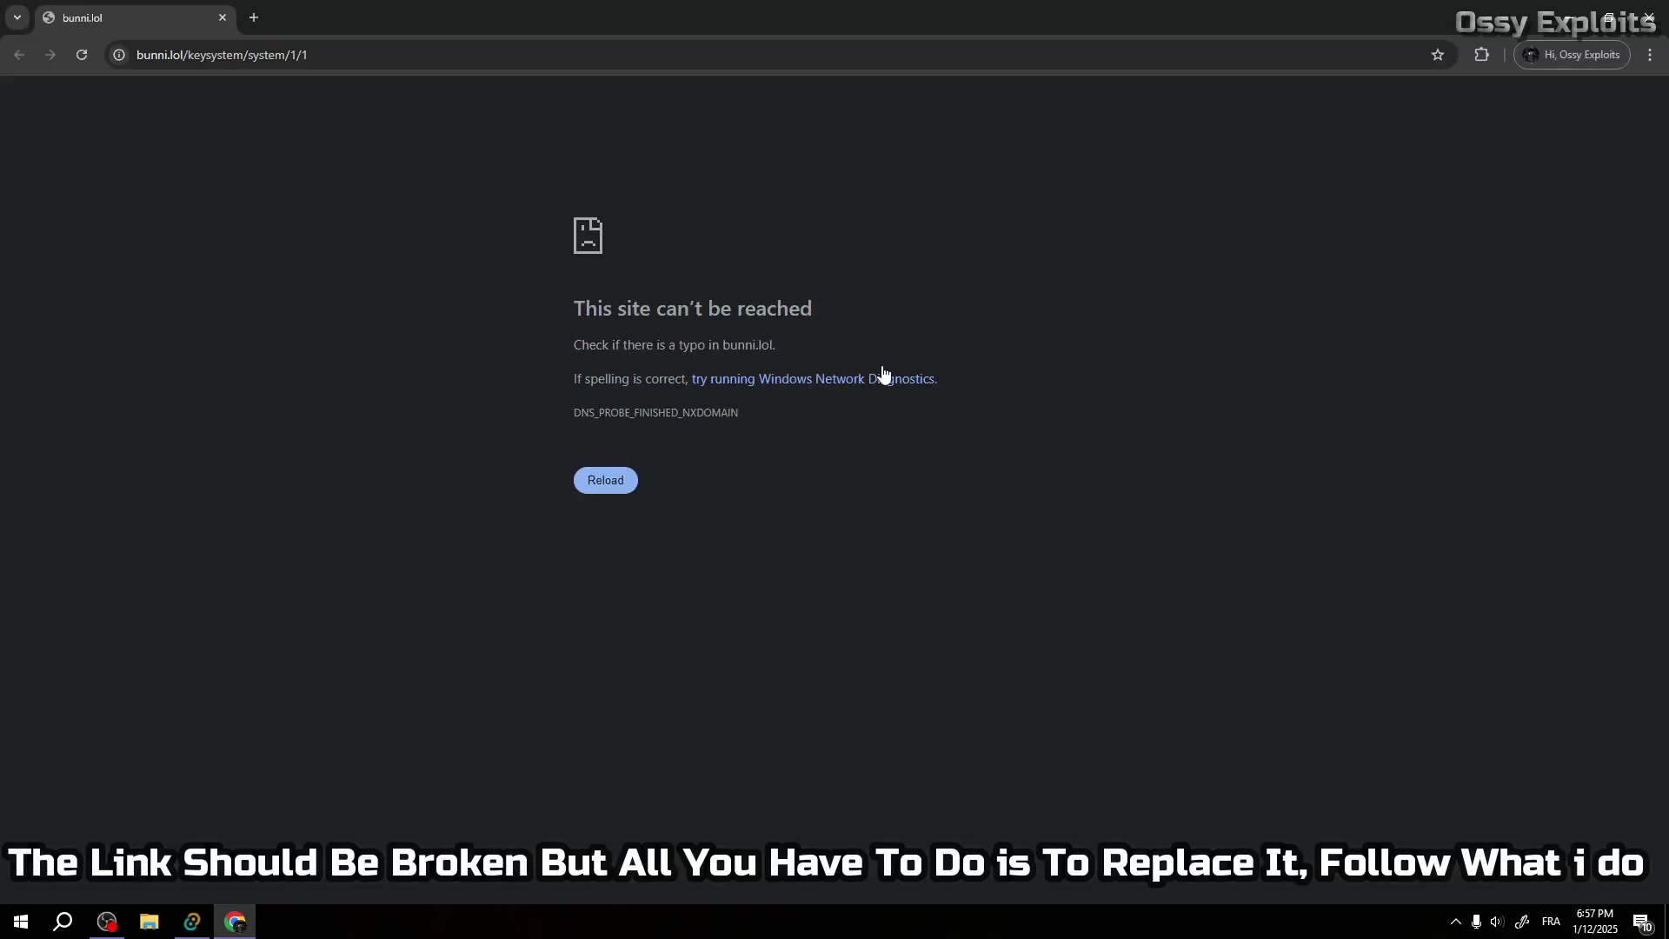
Change the key page address from bunni.lol to getswift.xyz and load it.
{"action": "left_click_drag", "start_coordinate": [169, 54], "coordinate": [126, 56]}
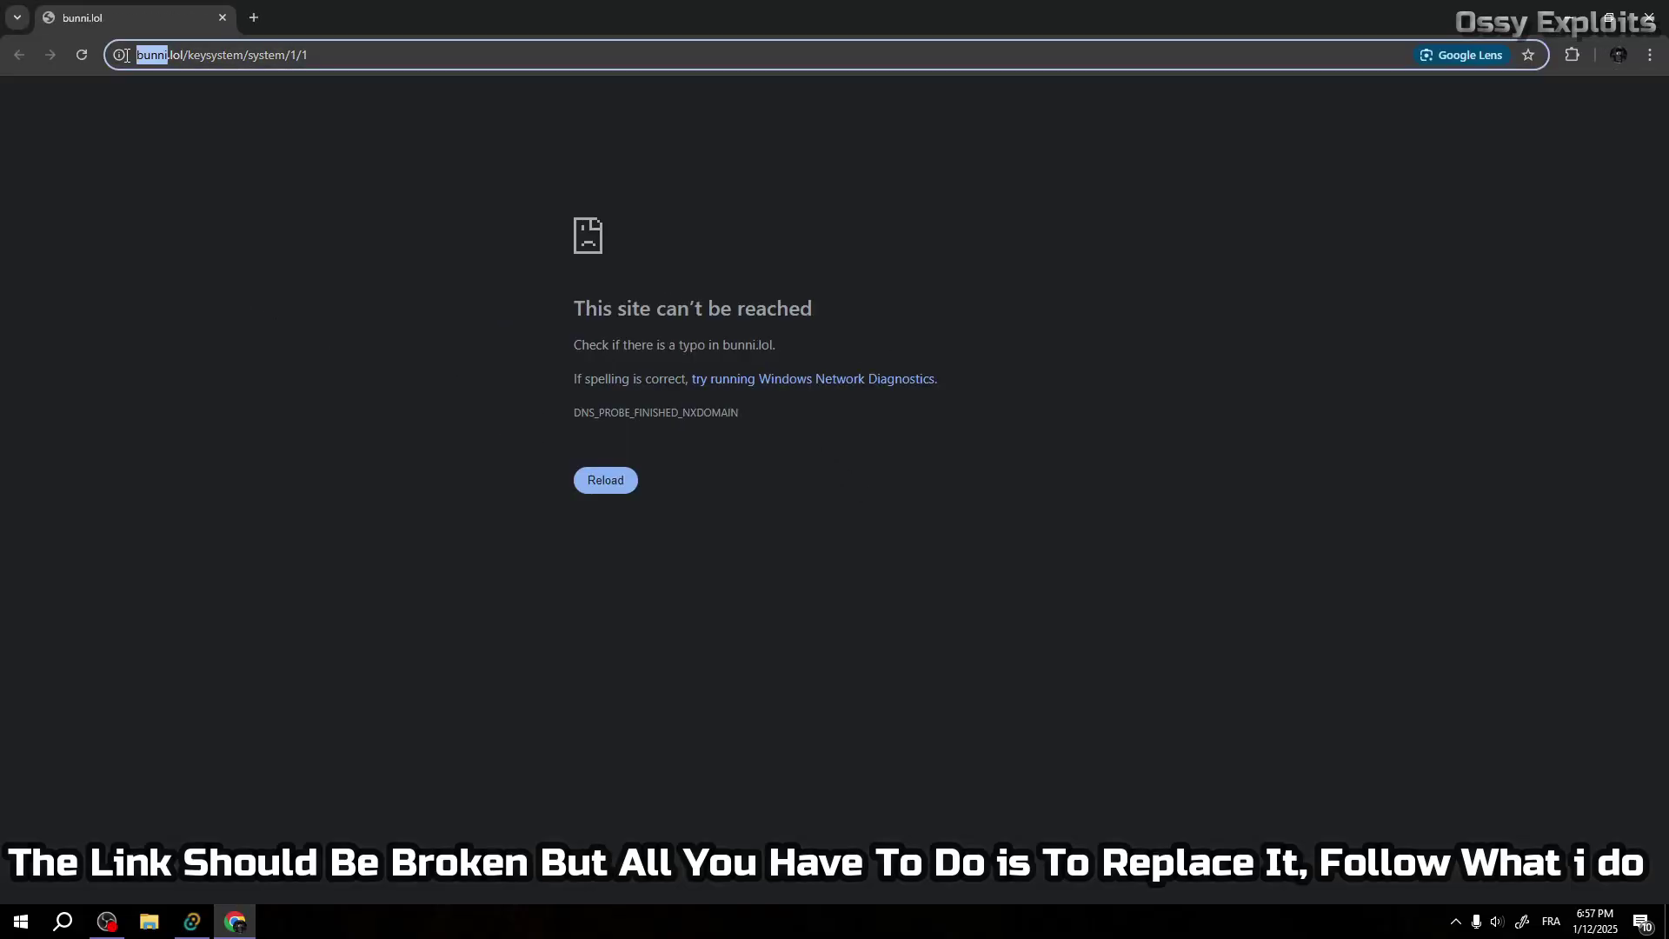
{"action": "type", "text": "getswi"}
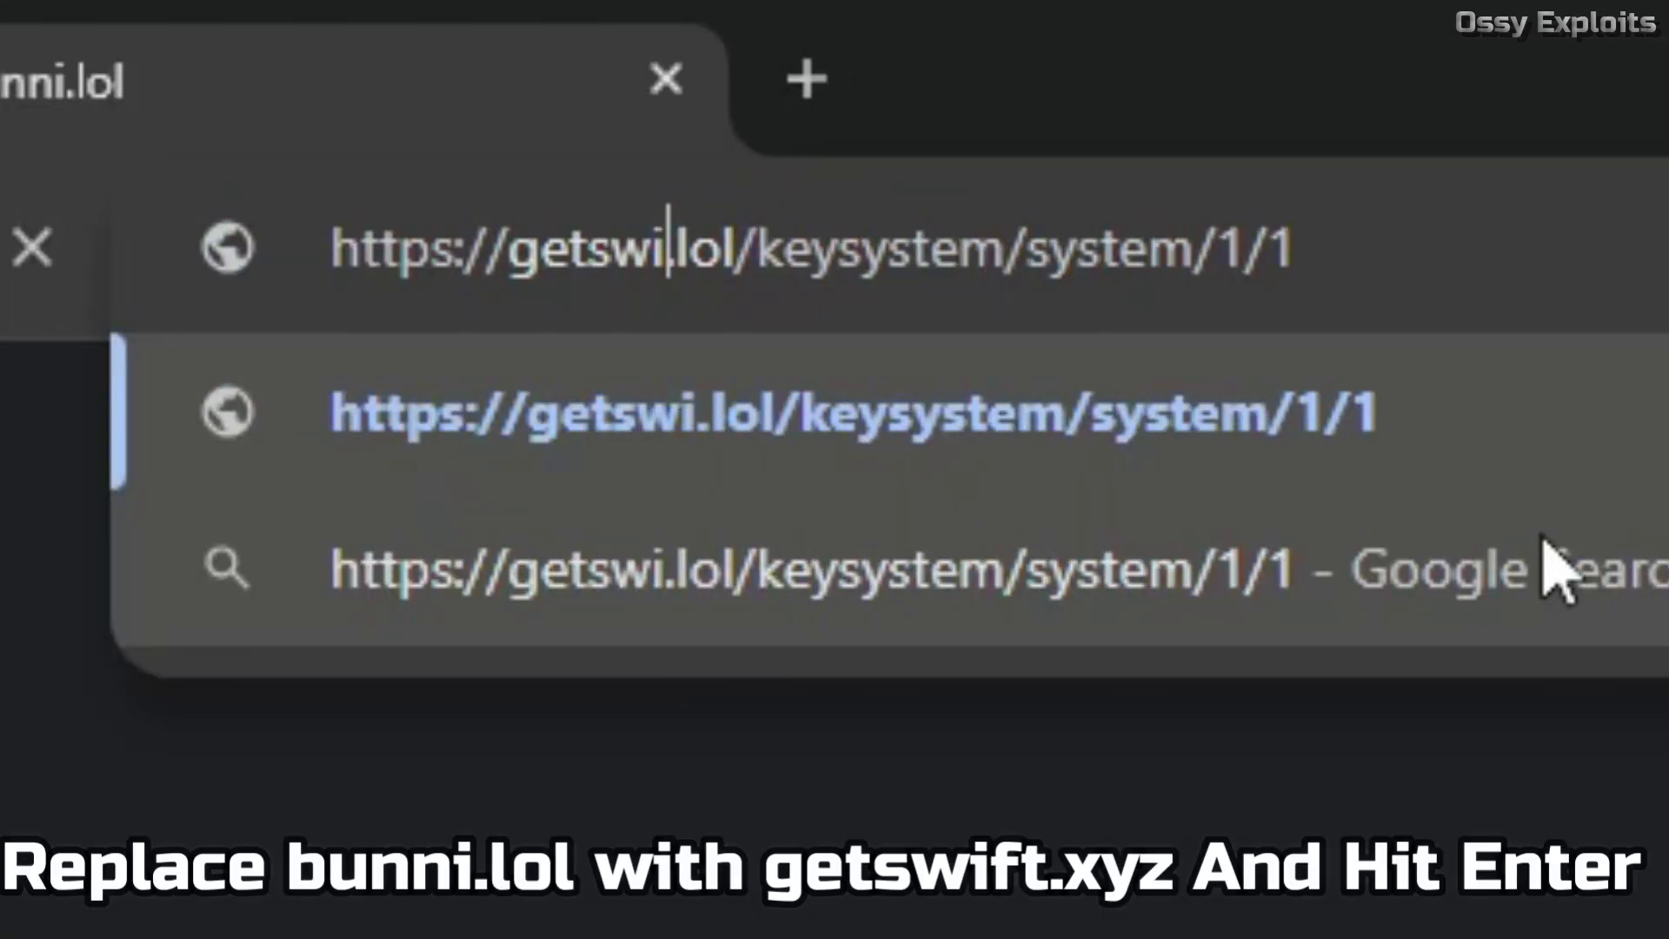
{"action": "type", "text": "ft"}
{"action": "key", "text": "Right"}
{"action": "key", "text": "BackSpace"}
{"action": "key", "text": "BackSpace"}
{"action": "key", "text": "BackSpace"}
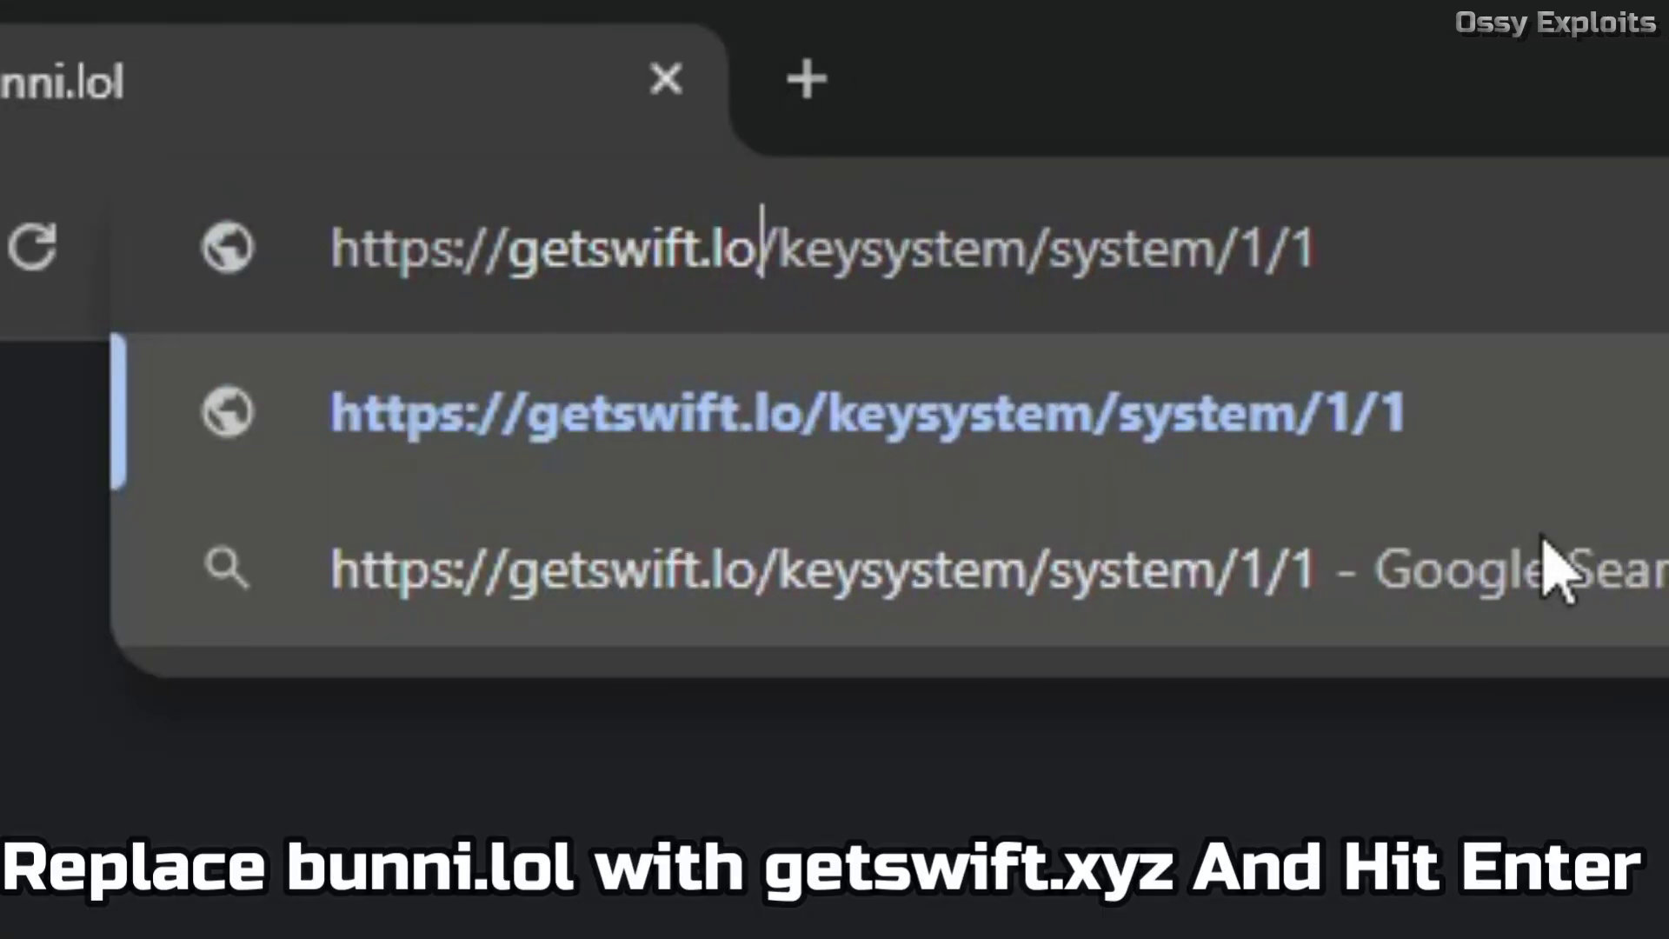
{"action": "type", "text": "xyz"}
{"action": "key", "text": "Return"}
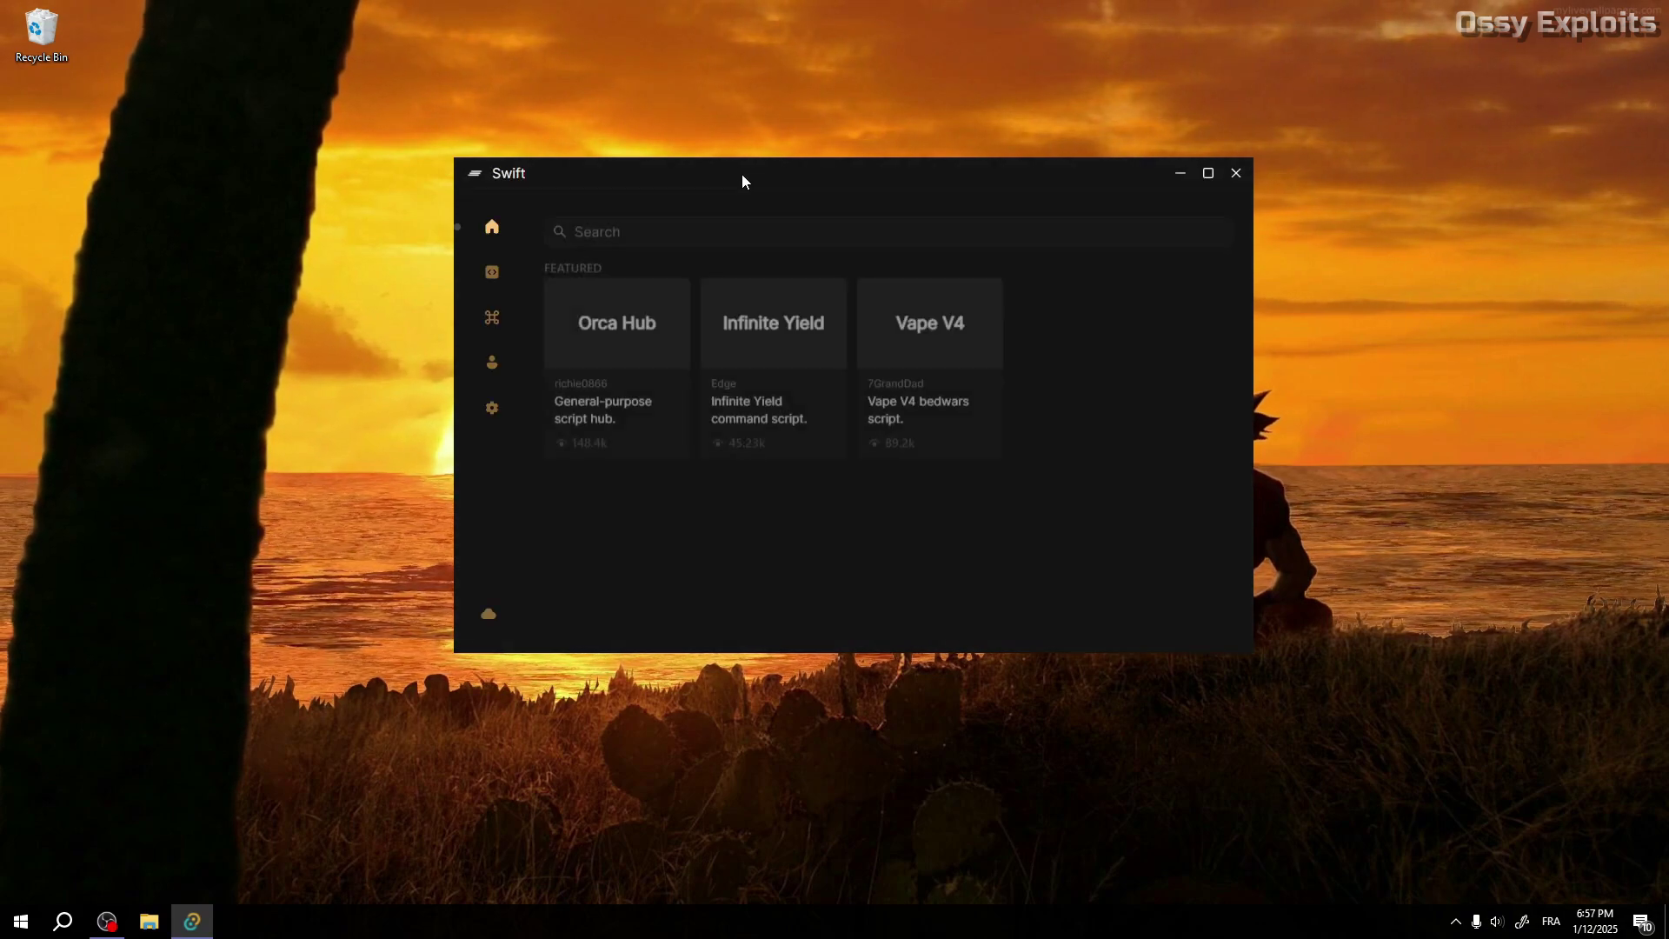
Move the Swift window further right and open its script editor.
{"action": "left_click_drag", "start_coordinate": [743, 175], "coordinate": [946, 139]}
{"action": "left_click", "coordinate": [757, 247]}
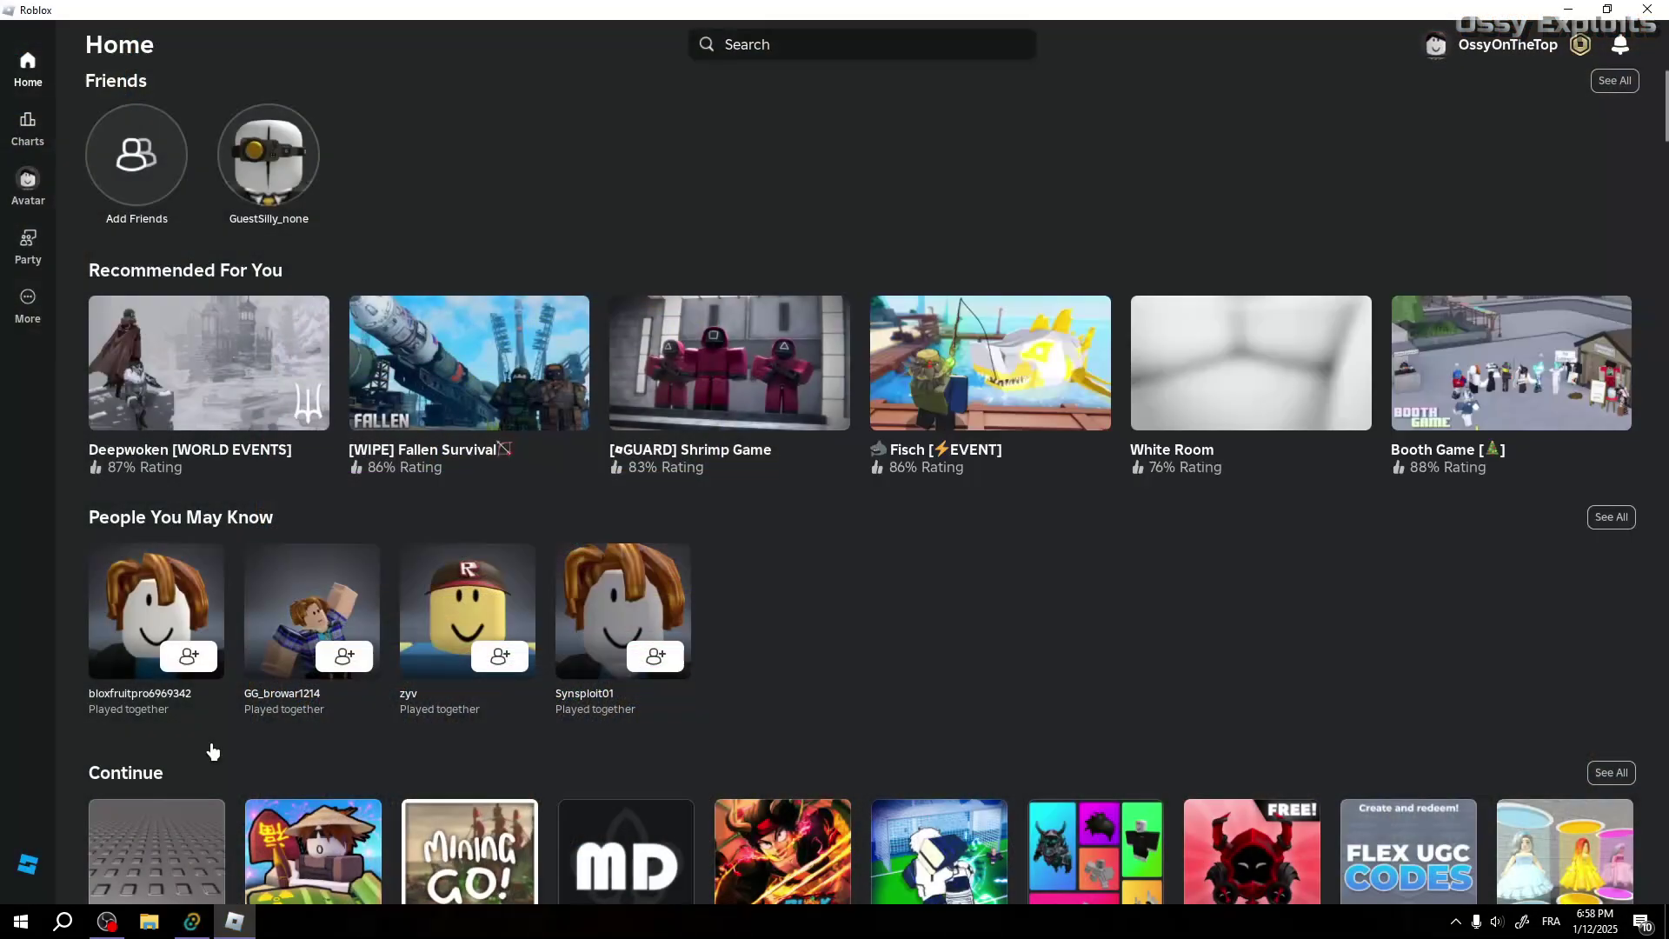
{"action": "scroll", "coordinate": [231, 709], "scroll_direction": "down", "scroll_amount": 4}
Join 'a literal baseplate.', move the injector console off the chat, and look around the avatar.
{"action": "mouse_move", "coordinate": [162, 609]}
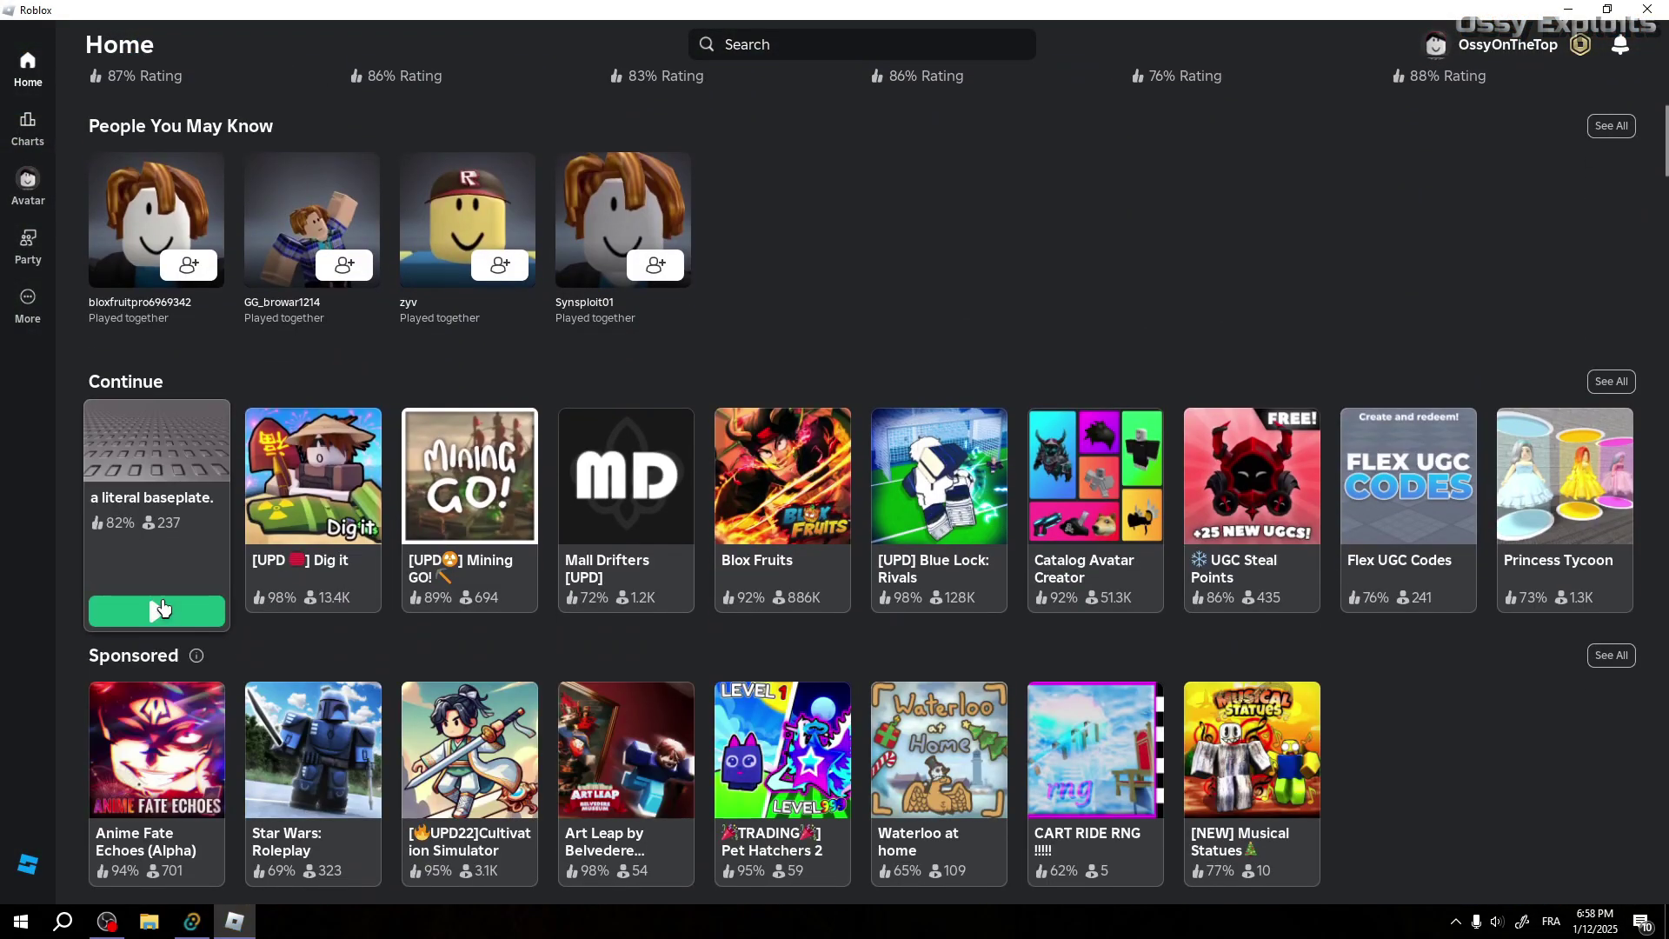
{"action": "left_click", "coordinate": [162, 608]}
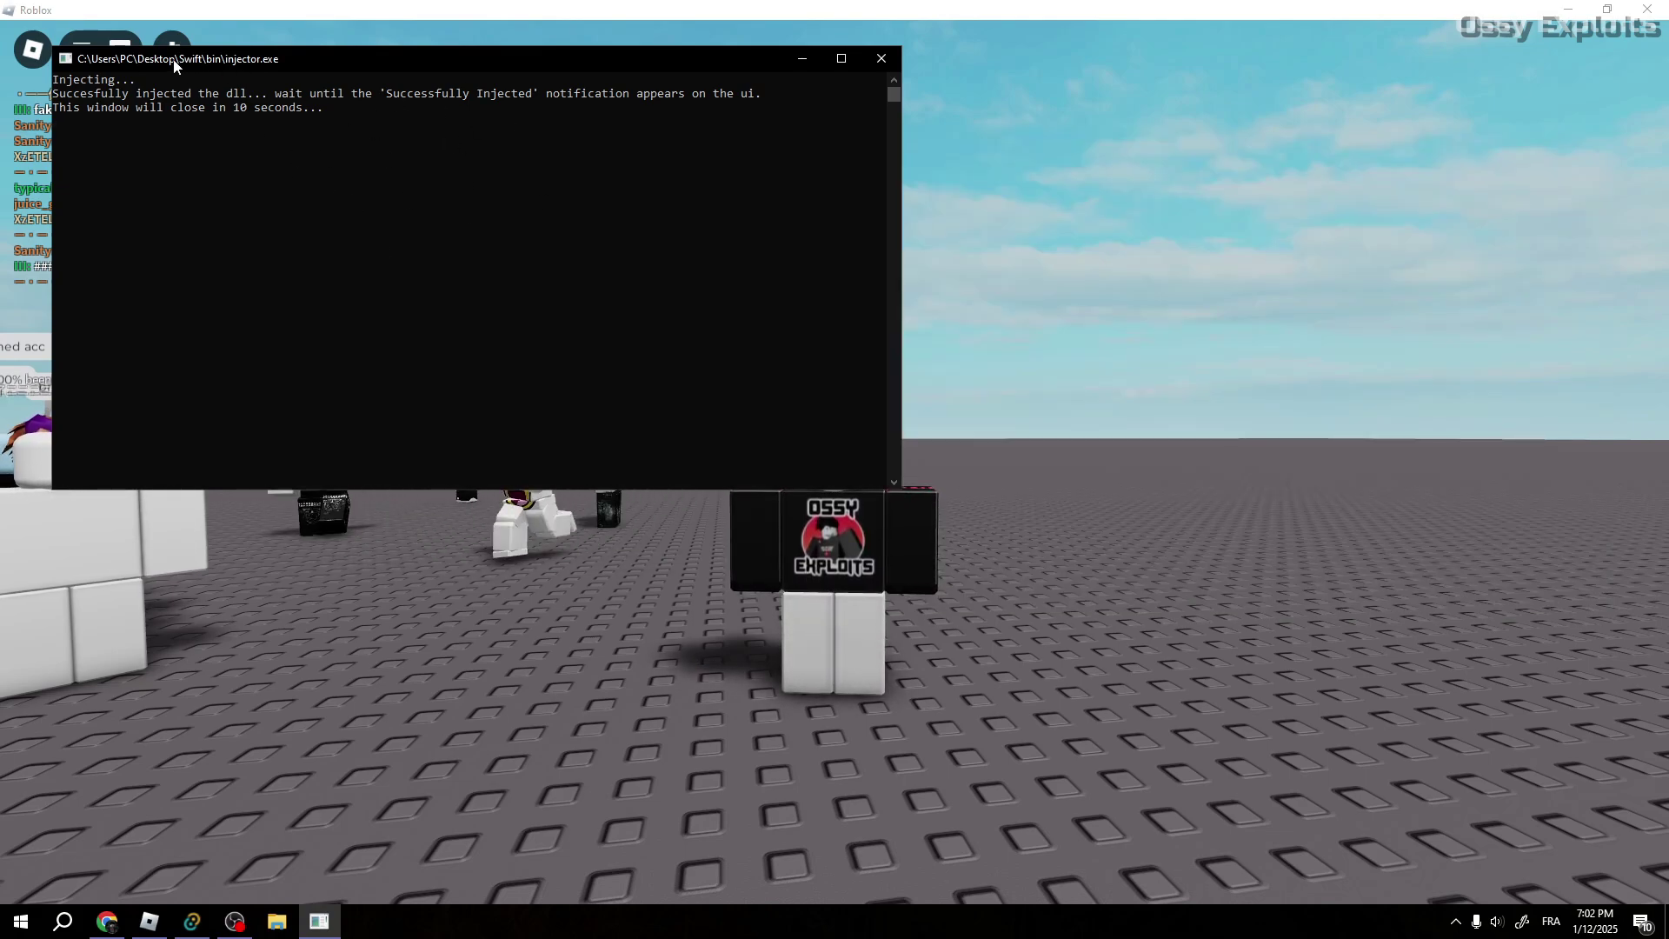
{"action": "left_click_drag", "start_coordinate": [174, 66], "coordinate": [808, 180]}
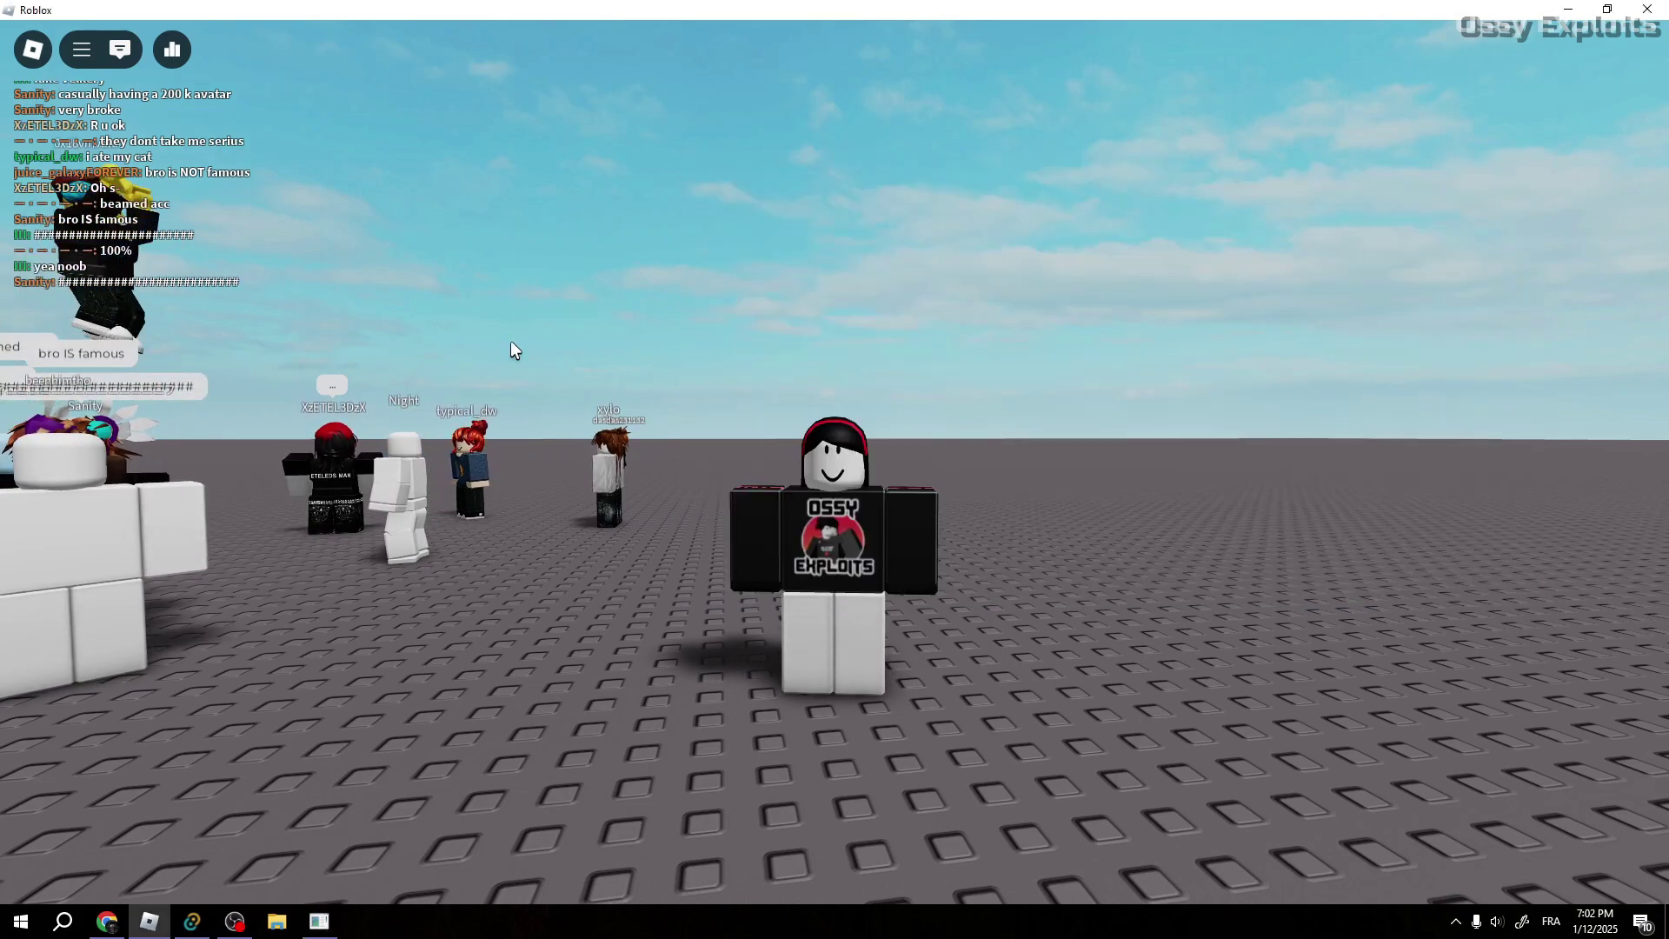
{"action": "right_click", "coordinate": [456, 296]}
{"action": "scroll", "coordinate": [155, 161], "scroll_direction": "up", "scroll_amount": 3}
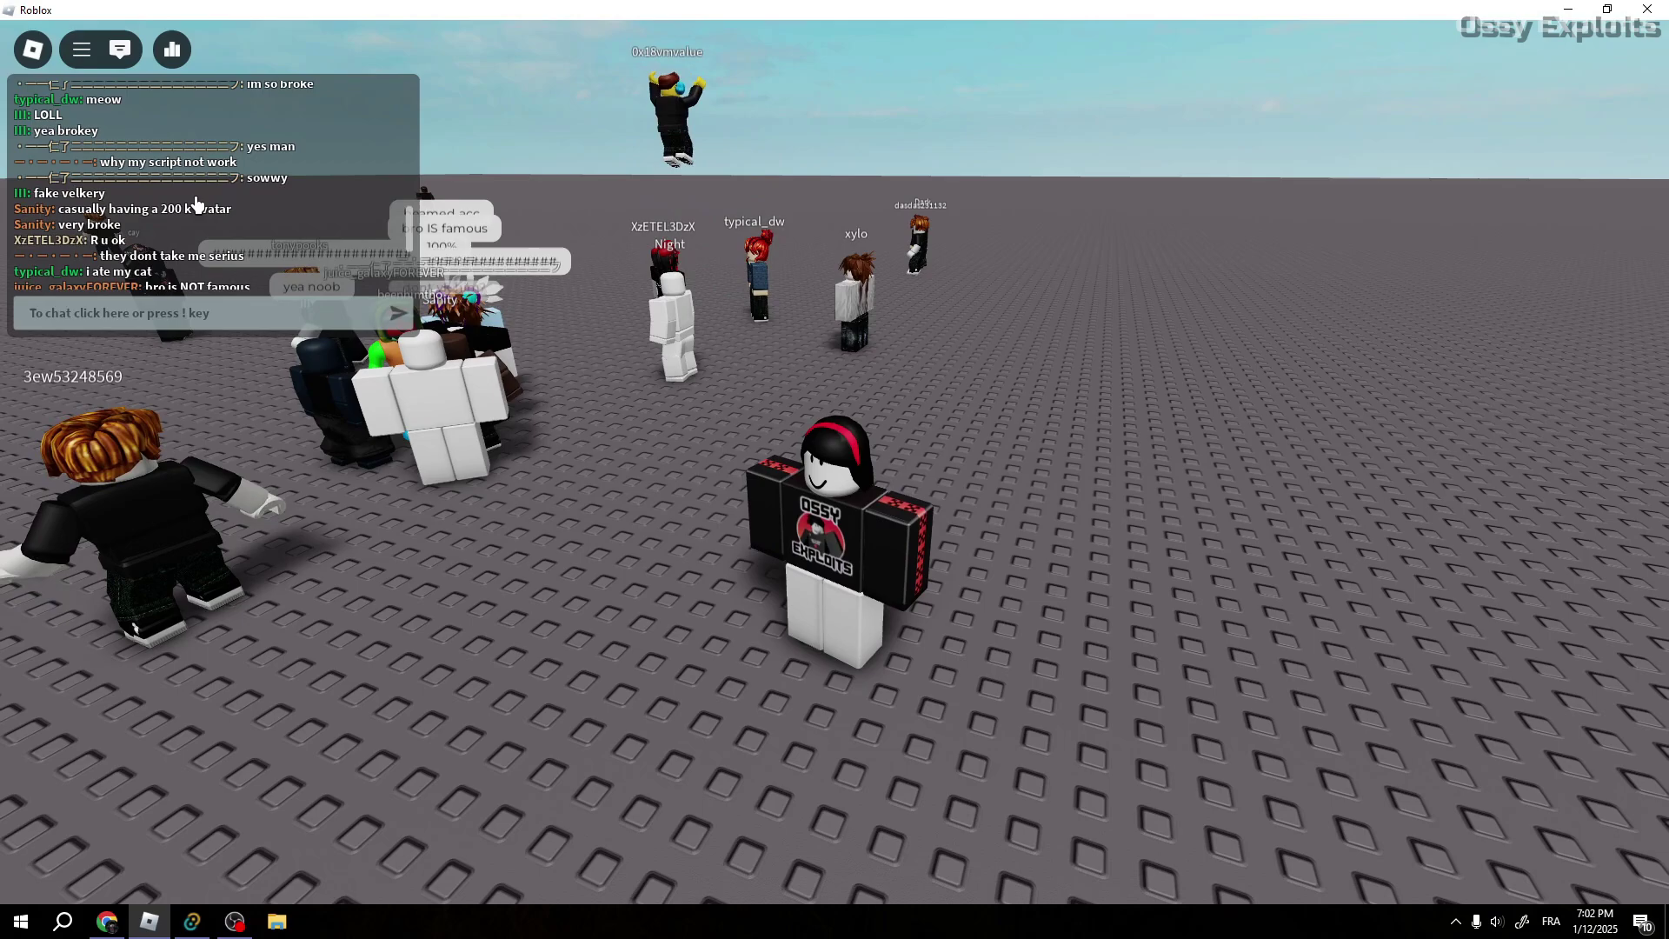
{"action": "scroll", "coordinate": [198, 205], "scroll_direction": "down", "scroll_amount": 3}
{"action": "right_click", "coordinate": [497, 210]}
Load Infinite Yield from Swift's featured scripts hub and run it in the game.
{"action": "left_click", "coordinate": [192, 921]}
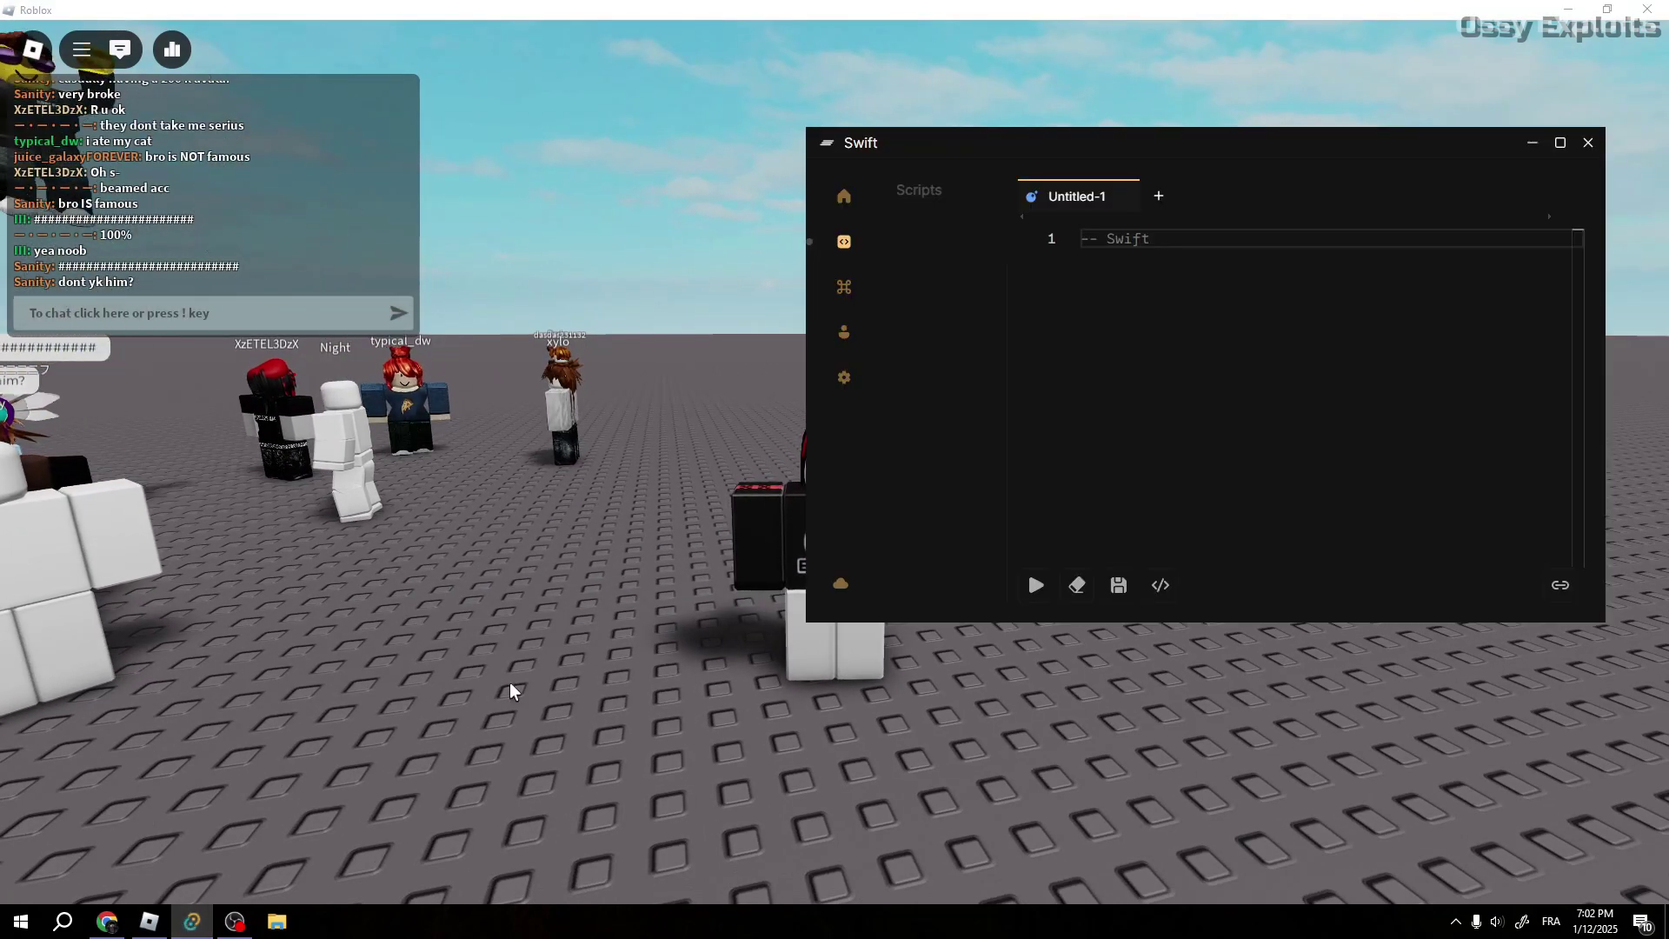
{"action": "left_click", "coordinate": [846, 207]}
{"action": "left_click", "coordinate": [1133, 290]}
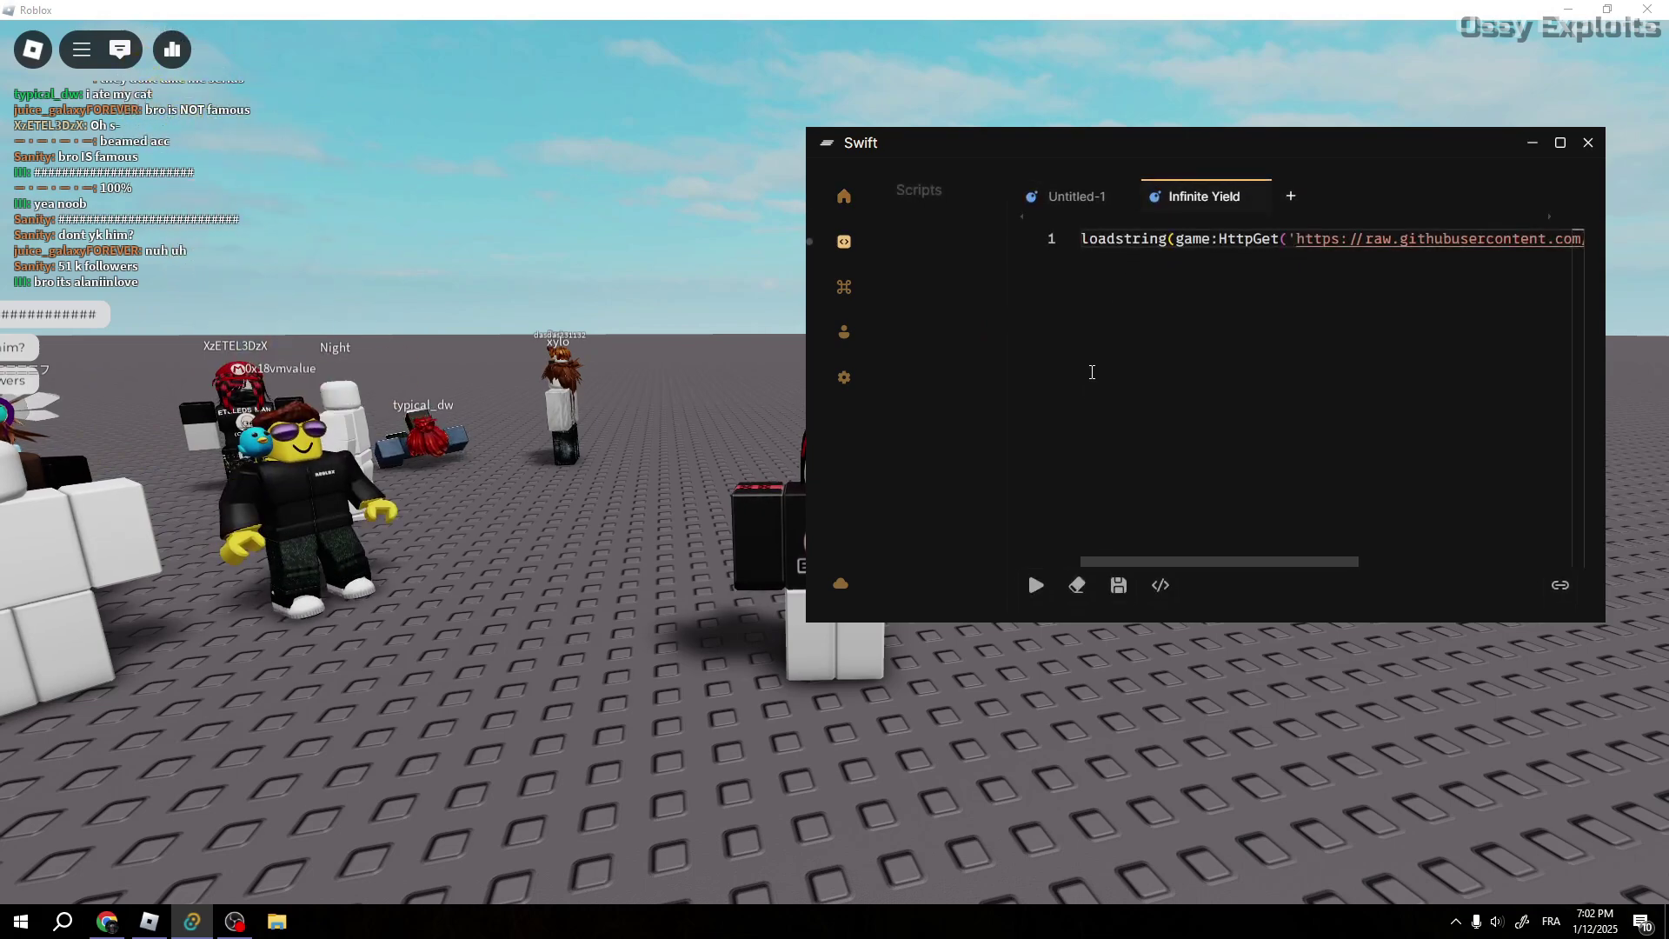
{"action": "left_click", "coordinate": [1036, 585]}
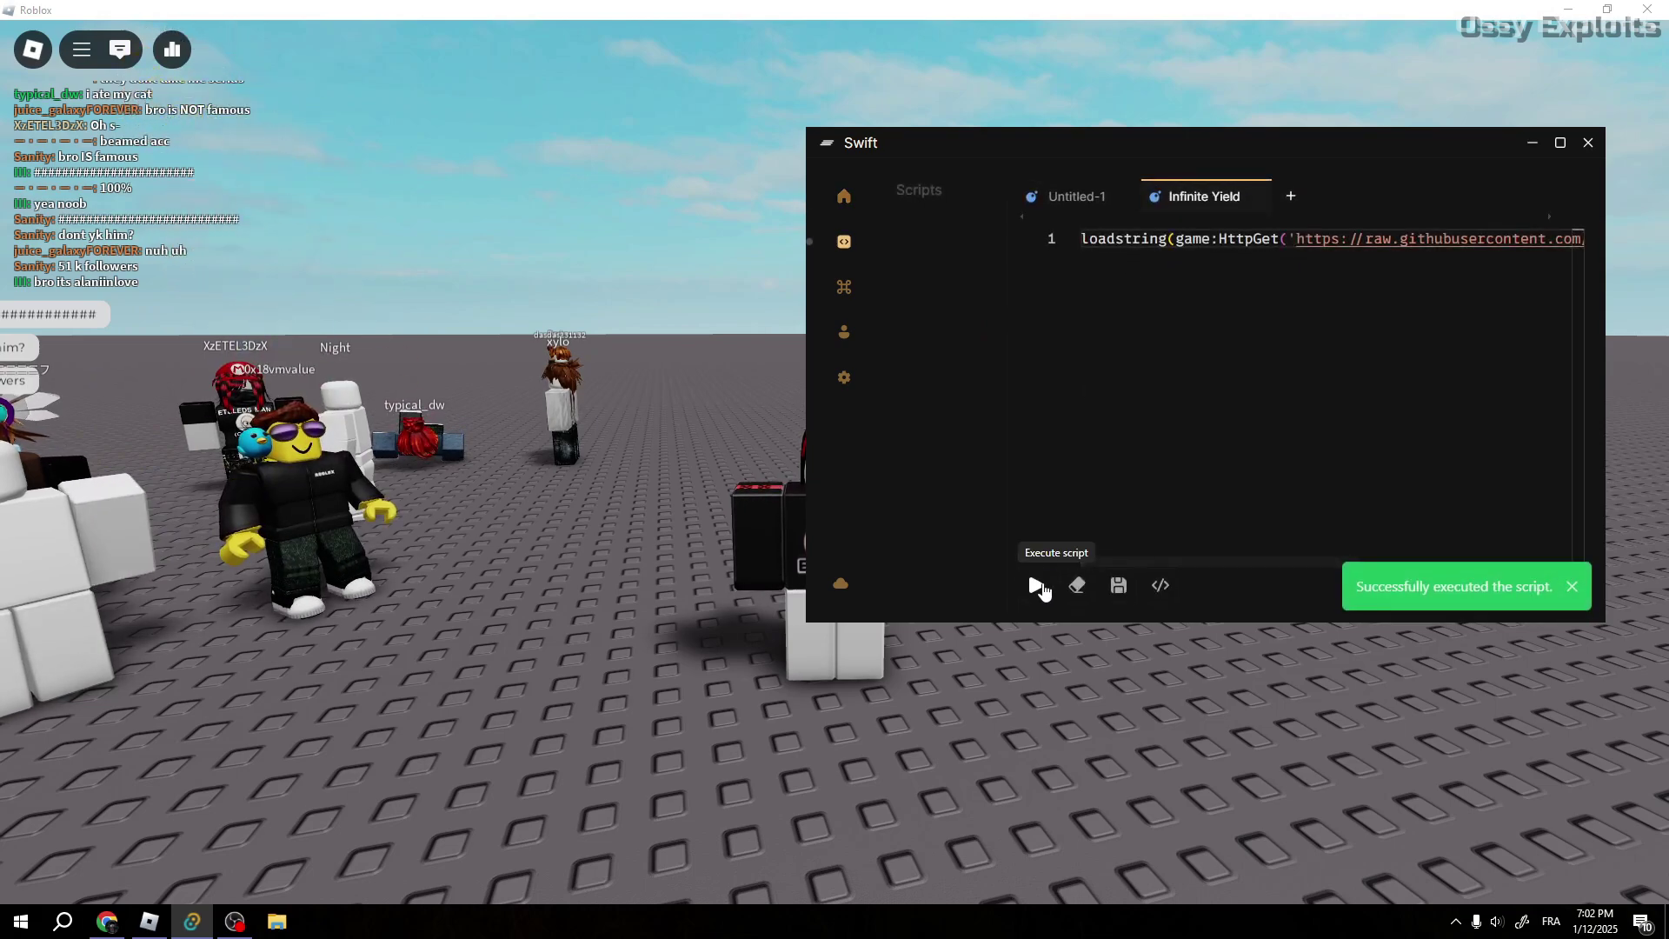
Minimize Swift to view the game, then bring it back from the taskbar.
{"action": "left_click", "coordinate": [1531, 144]}
{"action": "mouse_move", "coordinate": [1456, 745]}
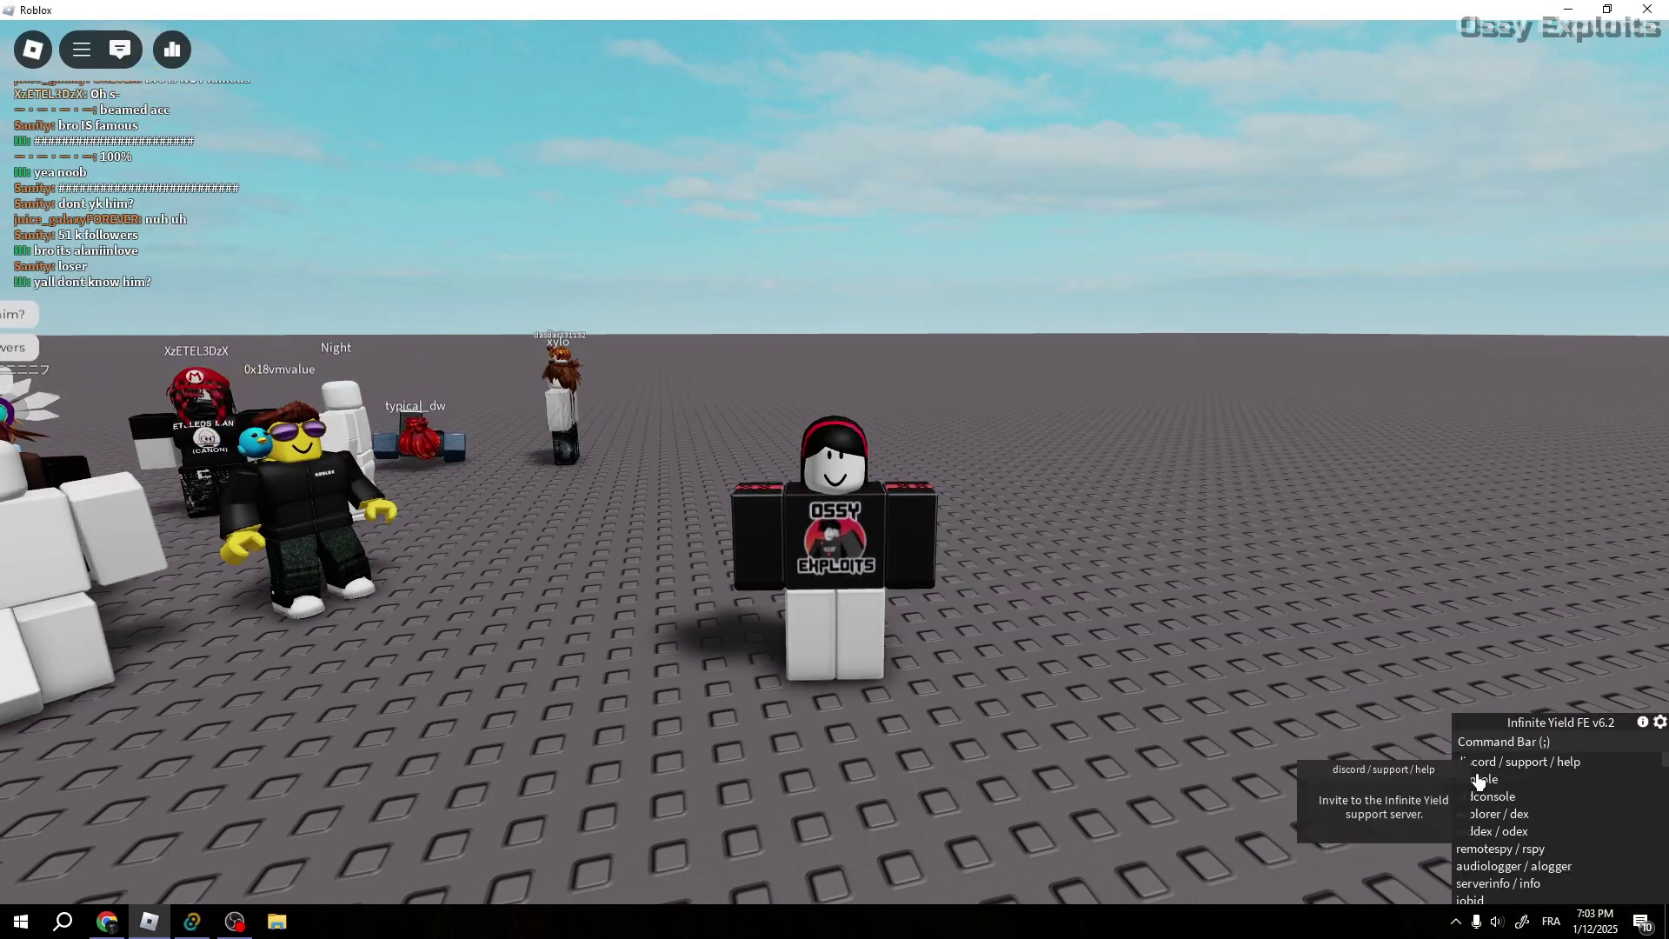
{"action": "left_click", "coordinate": [192, 920]}
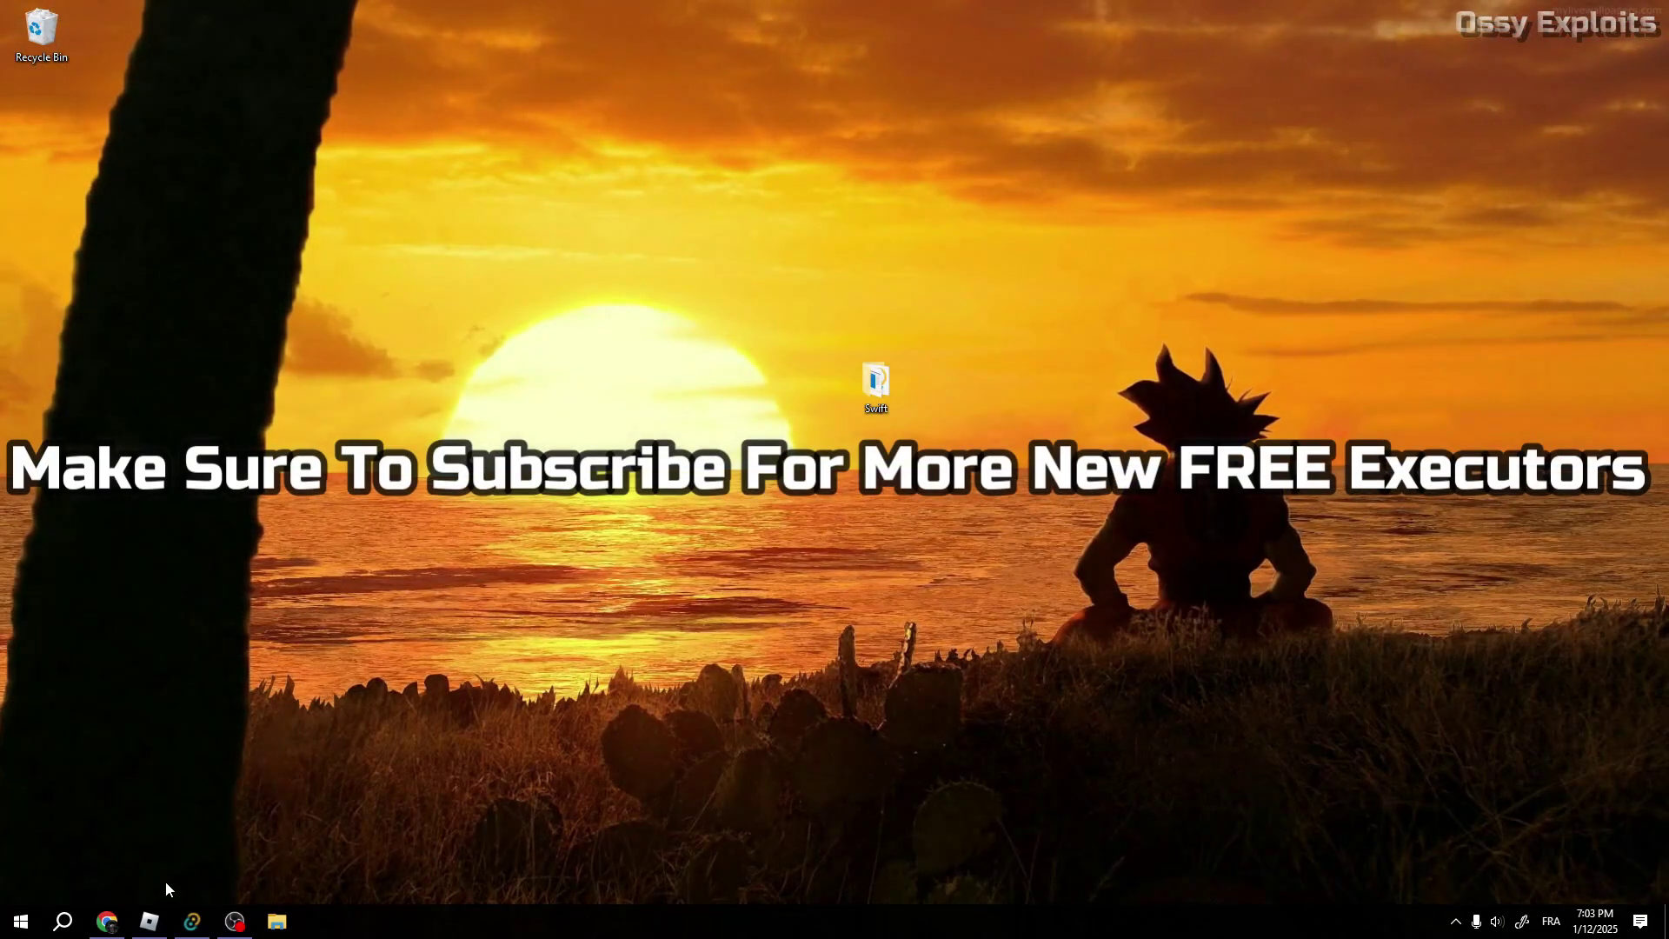
{"action": "left_click", "coordinate": [192, 920]}
{"action": "left_click_drag", "start_coordinate": [1035, 140], "coordinate": [556, 342]}
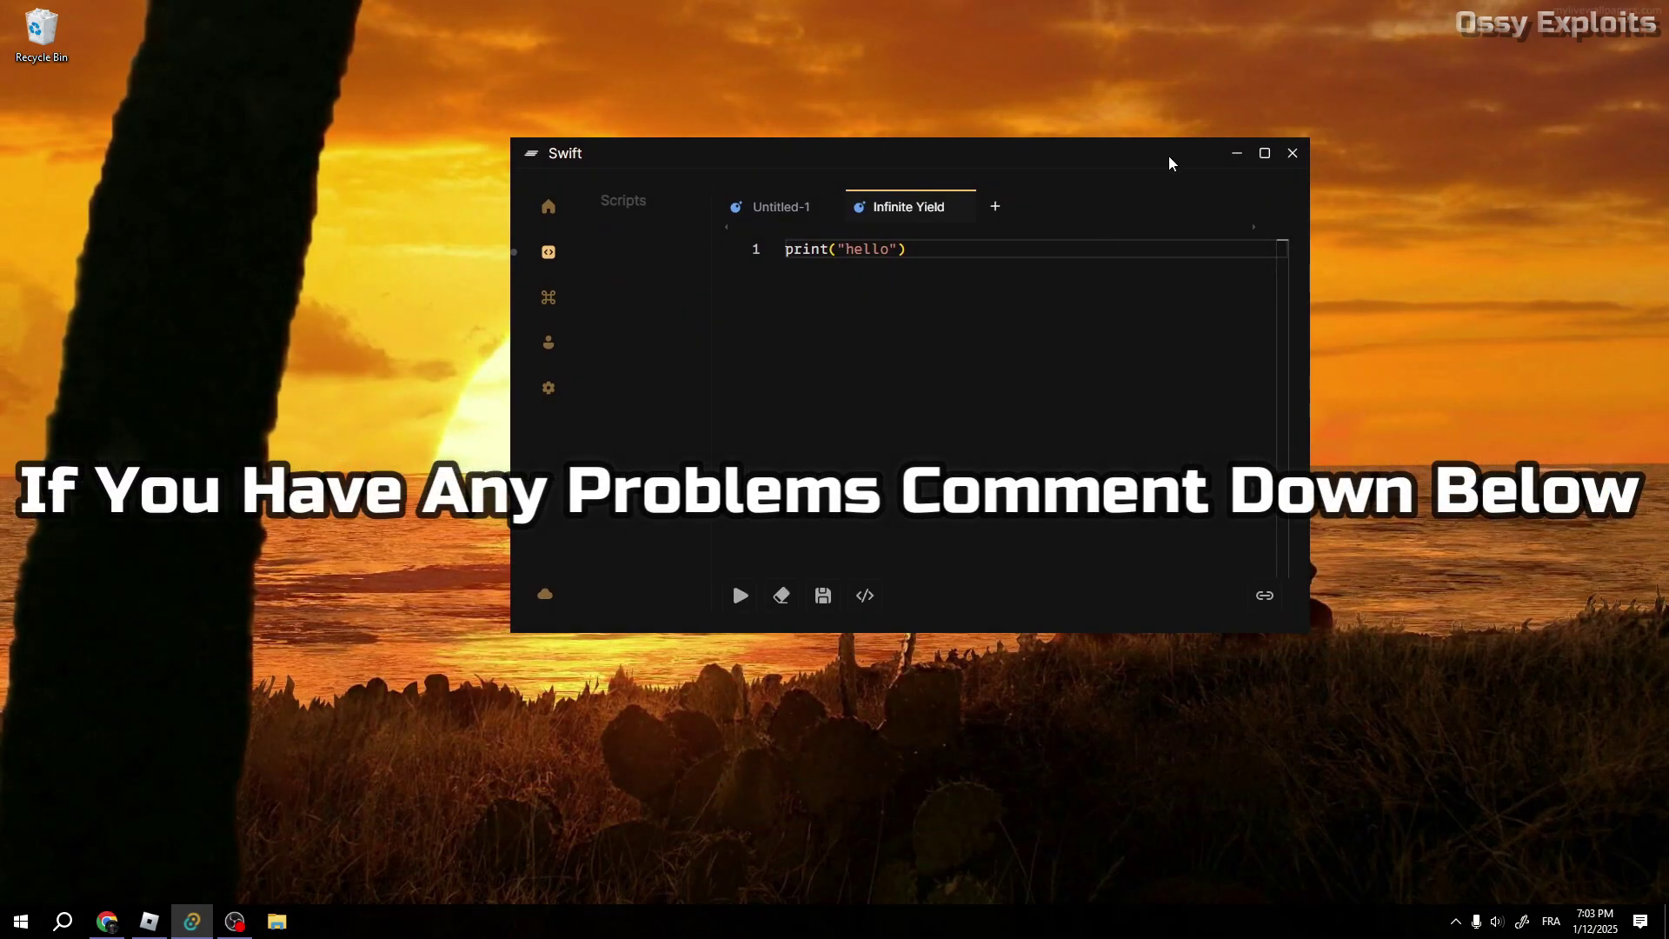
{"action": "left_click", "coordinate": [1237, 153]}
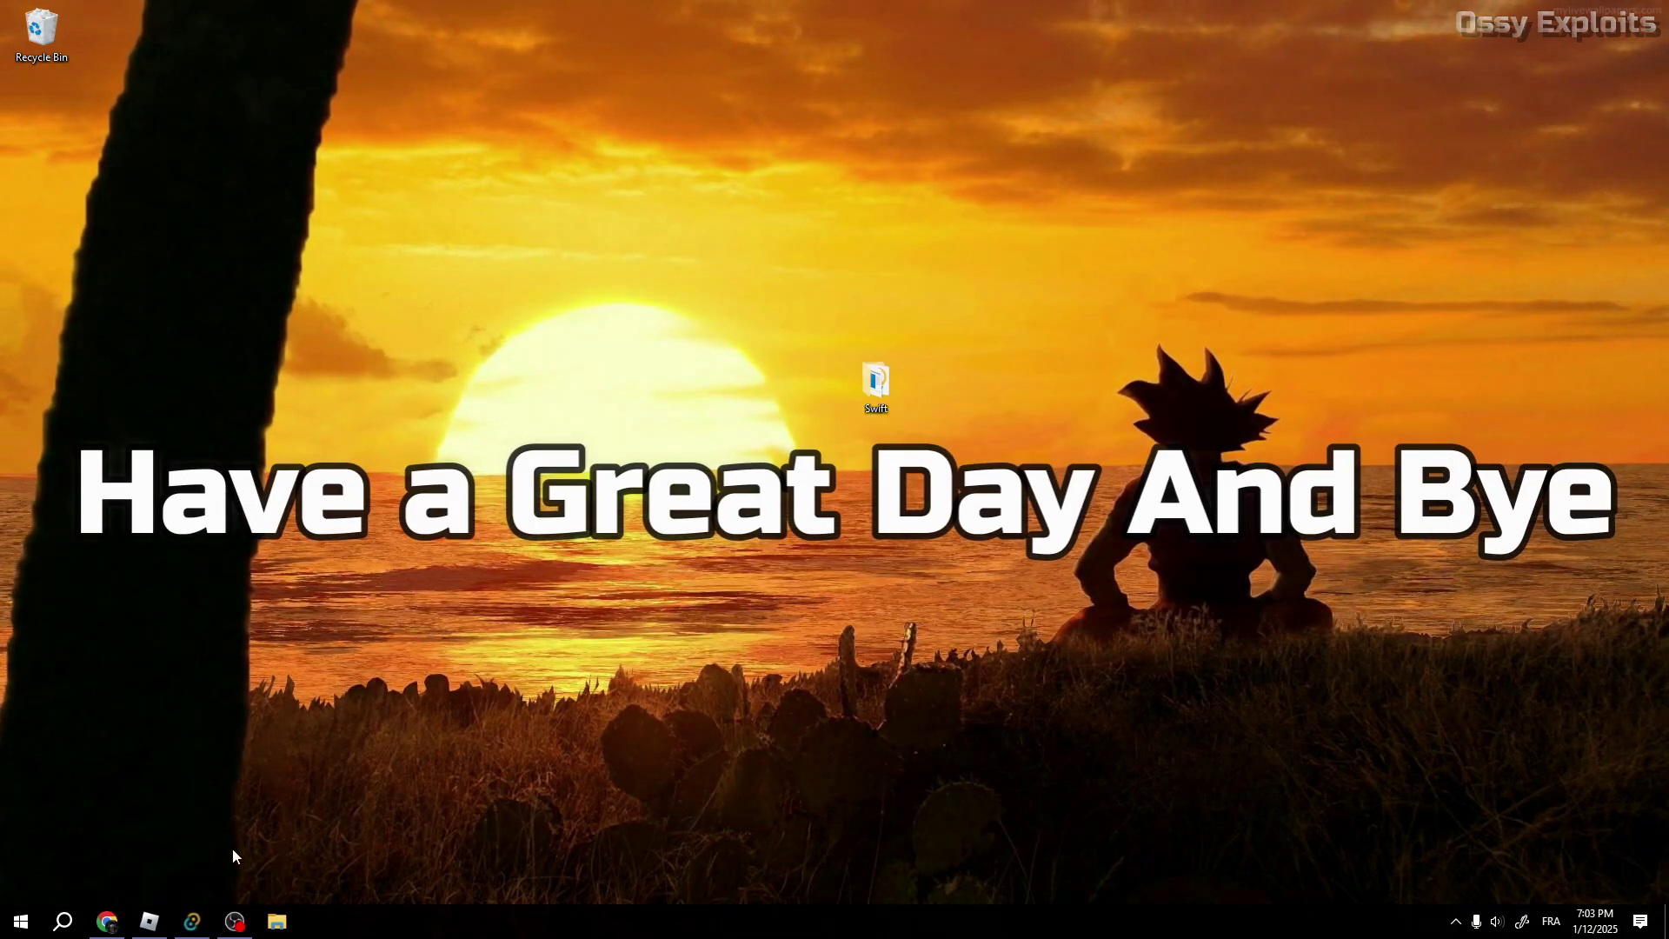